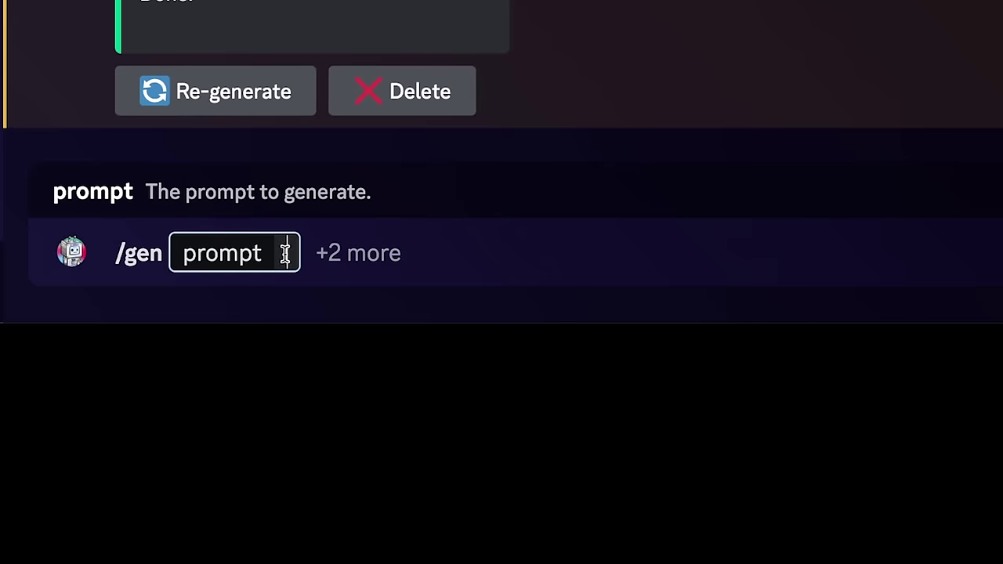
- Enter the /gen prompt 'Cool cat in sunglasses' for the DomoAI bot
text(Cool cat in sunglasses)
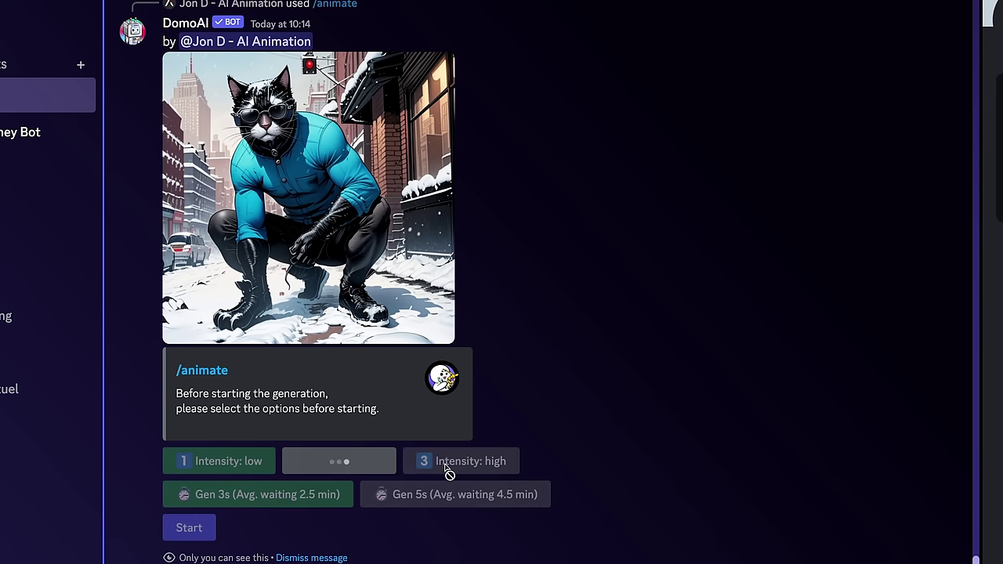
- Animate the cat image at high intensity and scroll the sidebar toward DomoAI's generate channels
click(459, 459)
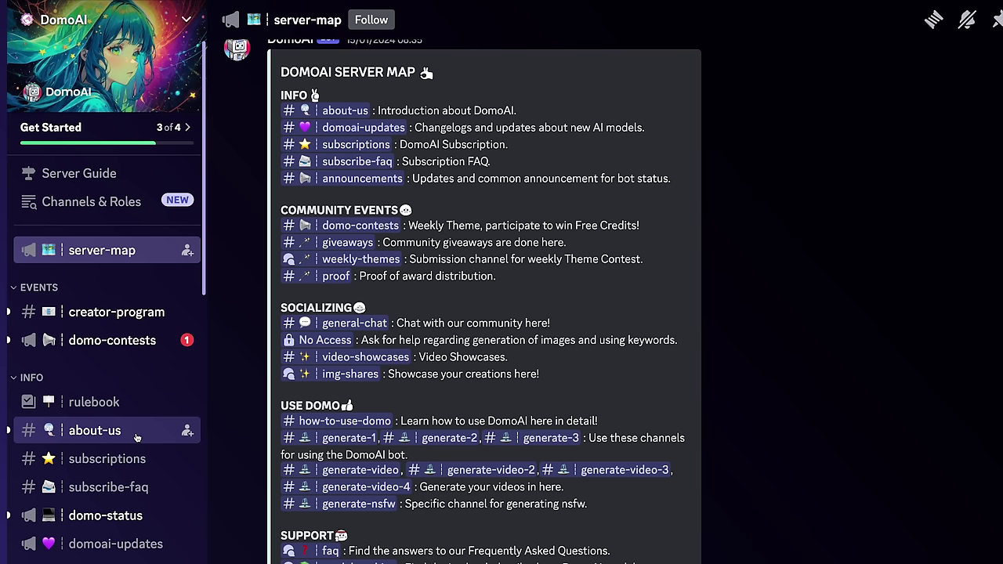
scroll(146, 482, down, 5)
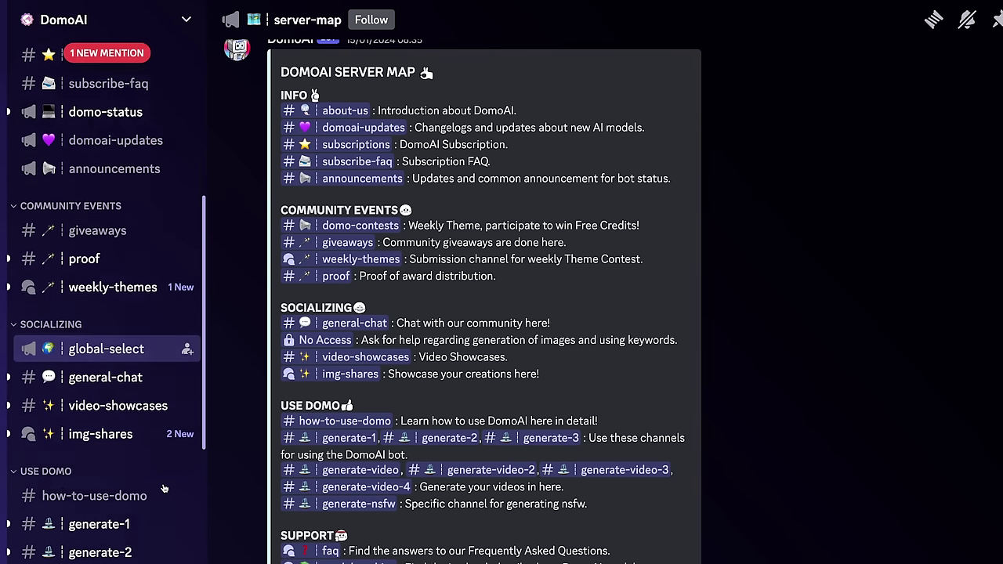
scroll(164, 489, down, 1)
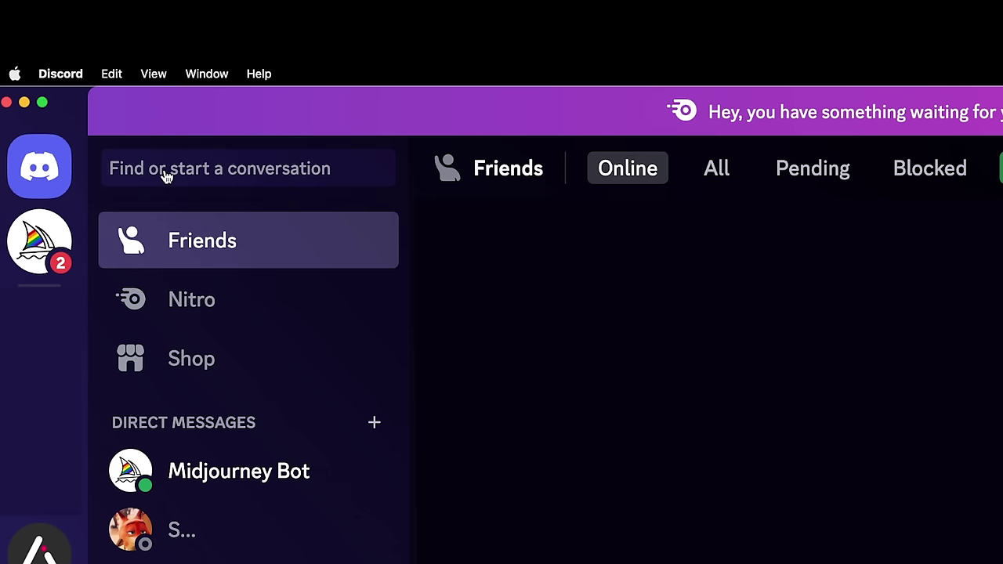
- Find DomoAI in the quick switcher, open the bot's DM, and list its slash commands
click(166, 178)
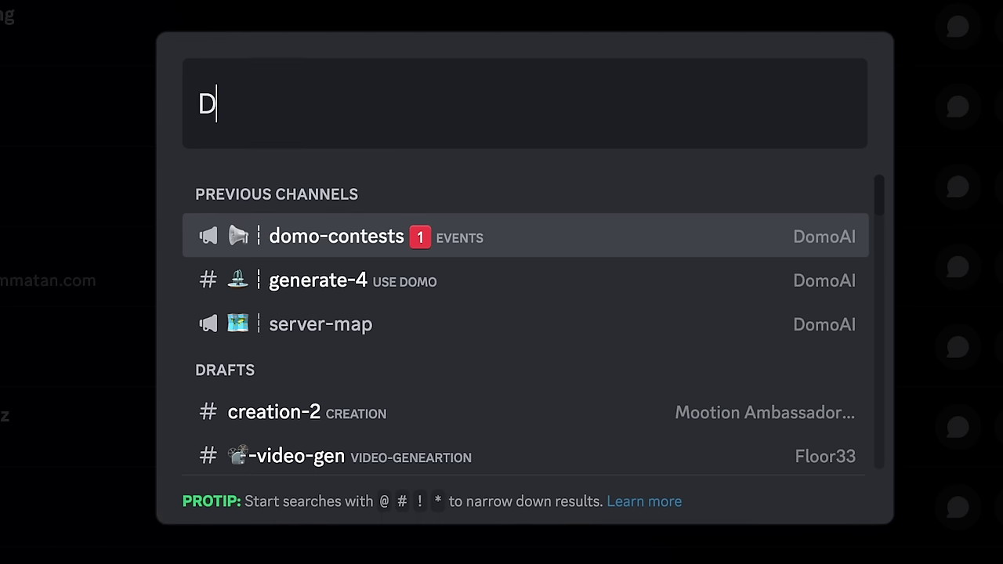
text(DomoAI)
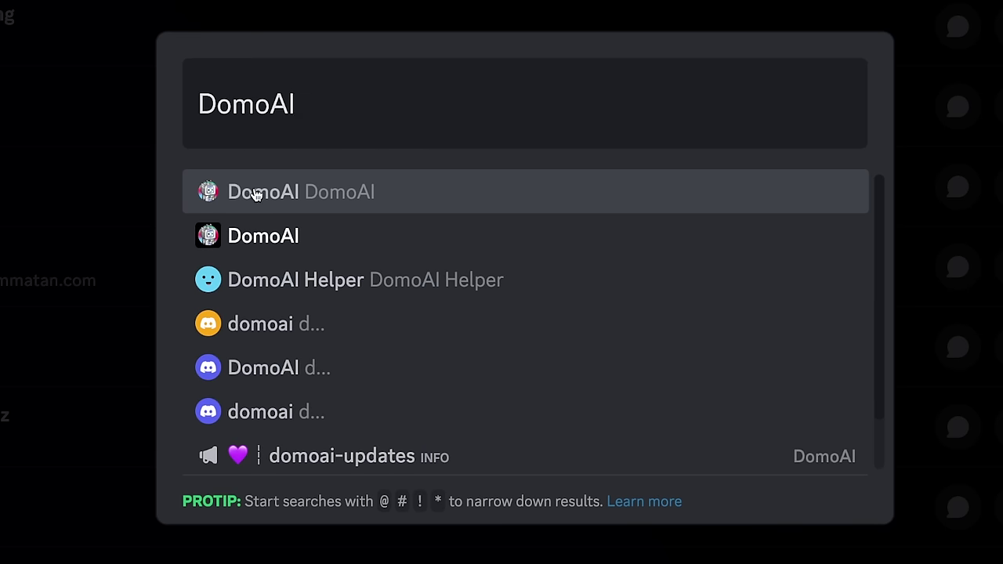
click(253, 195)
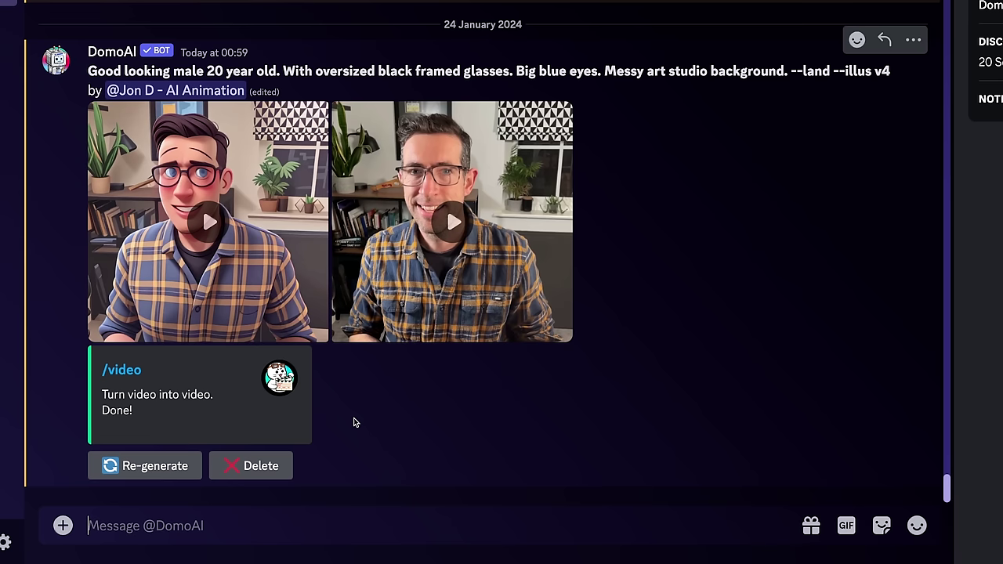
text(/)
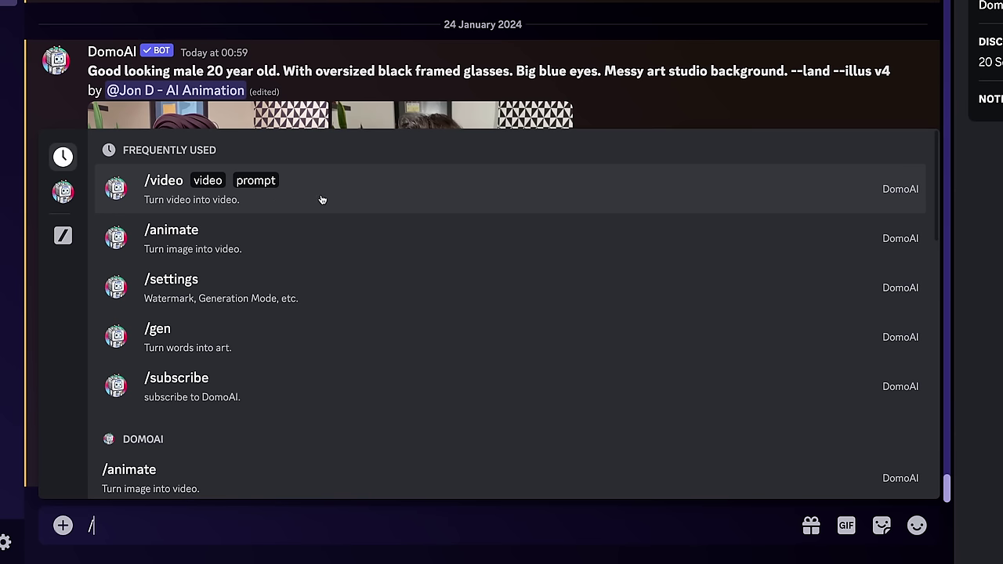
- Submit /video with Coffee_making_tea_making_clip.mp4 and the anime ninja enjoying coffee at night prompt
click(321, 200)
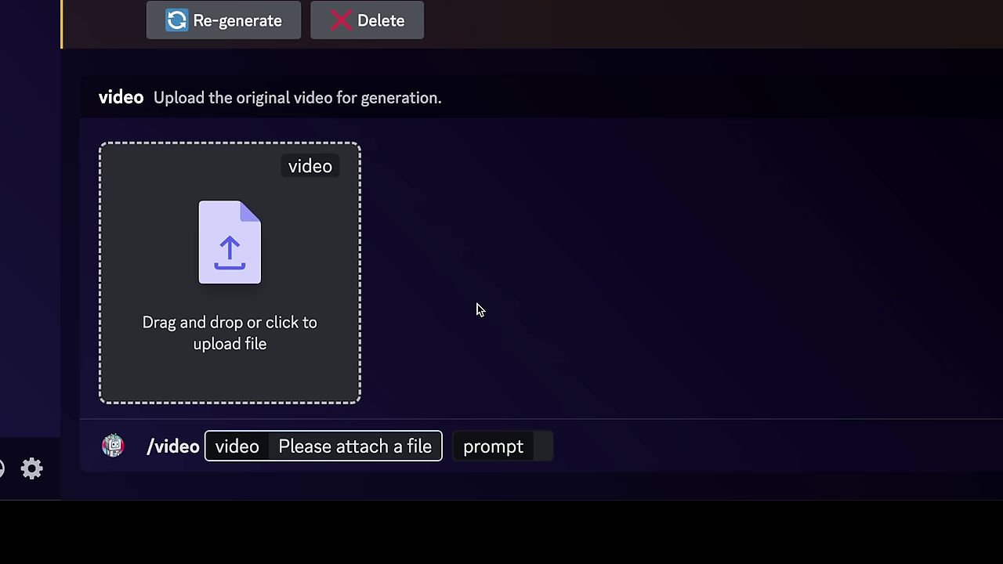
click(261, 245)
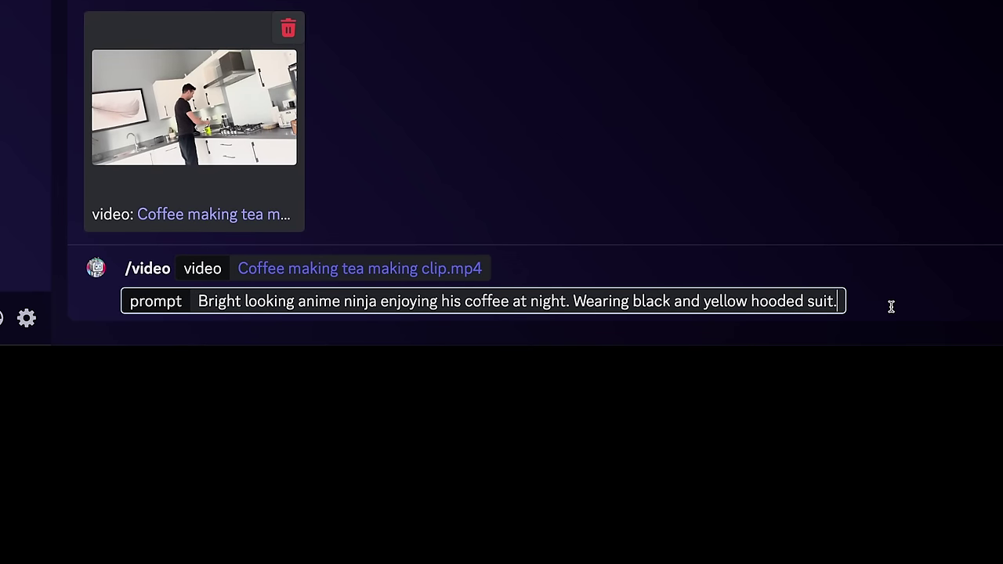
key(Return)
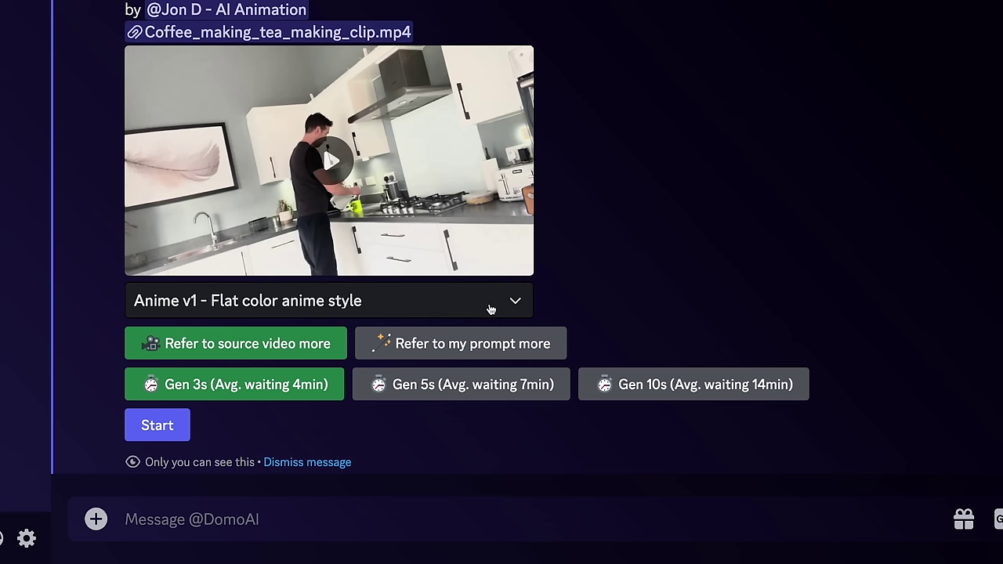
click(491, 309)
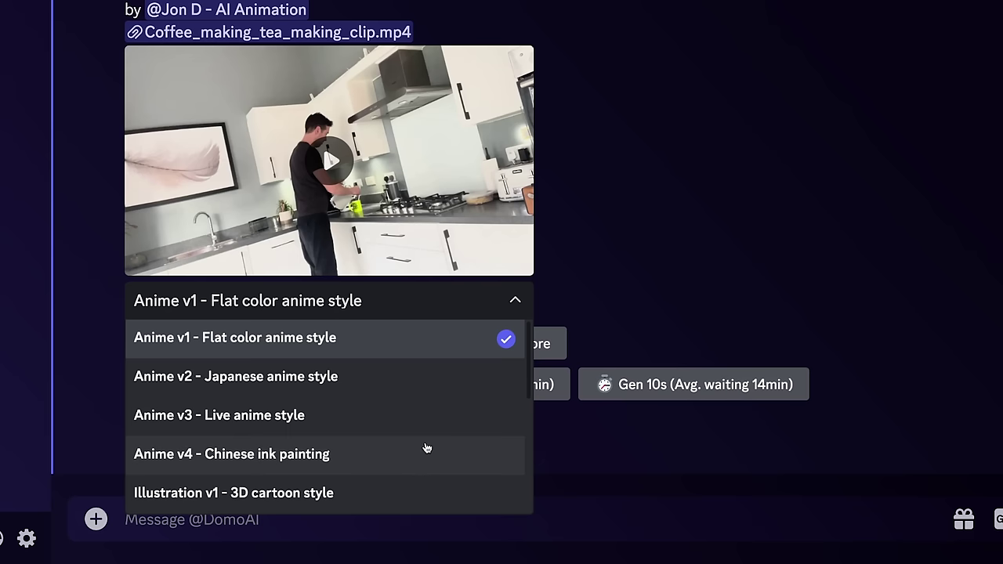
- Choose the flat color anime style with a 10-second length and start a generation
scroll(436, 463, down, 1)
scroll(437, 461, down, 3)
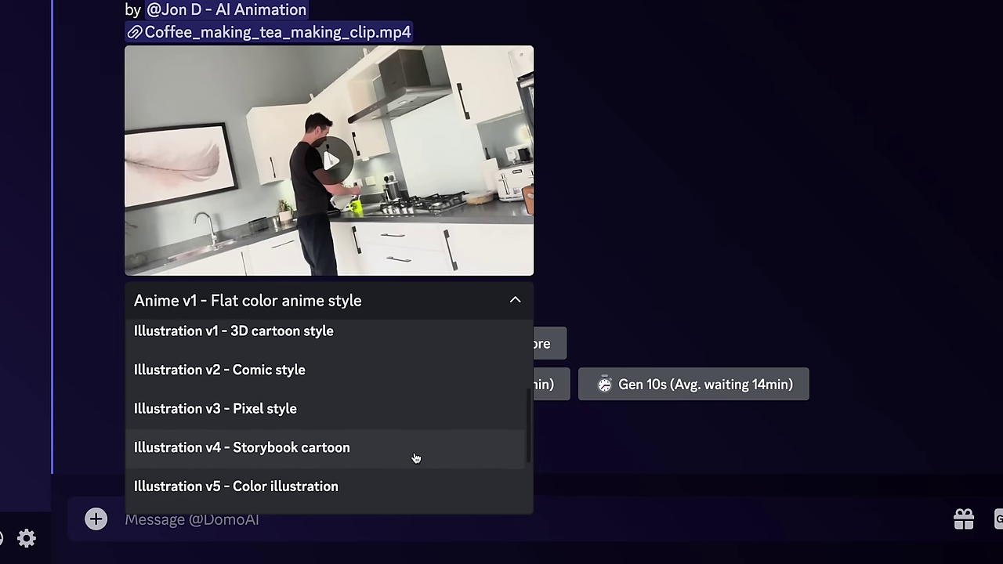
scroll(415, 458, down, 1)
scroll(400, 473, down, 1)
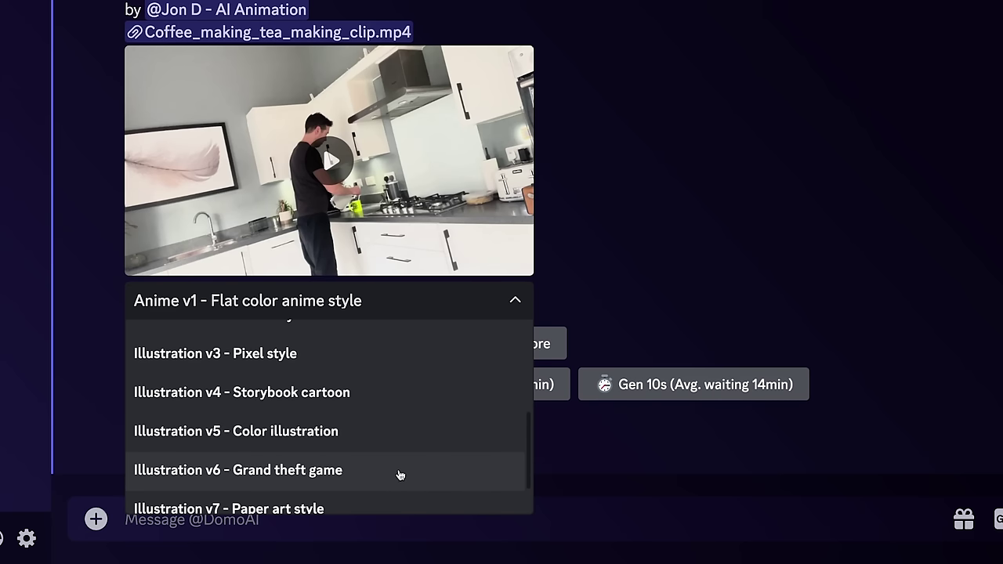
scroll(399, 473, down, 1)
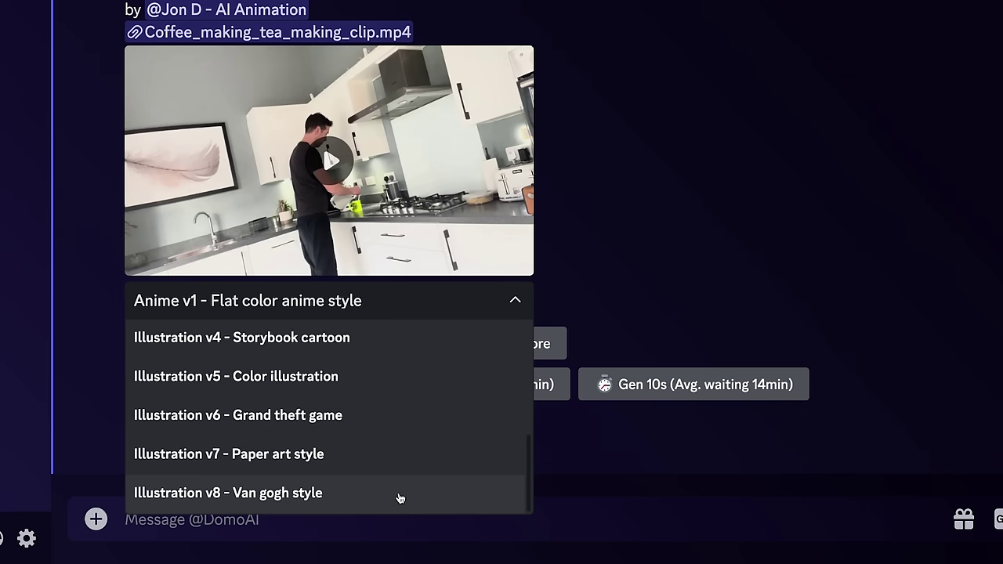
scroll(400, 494, up, 5)
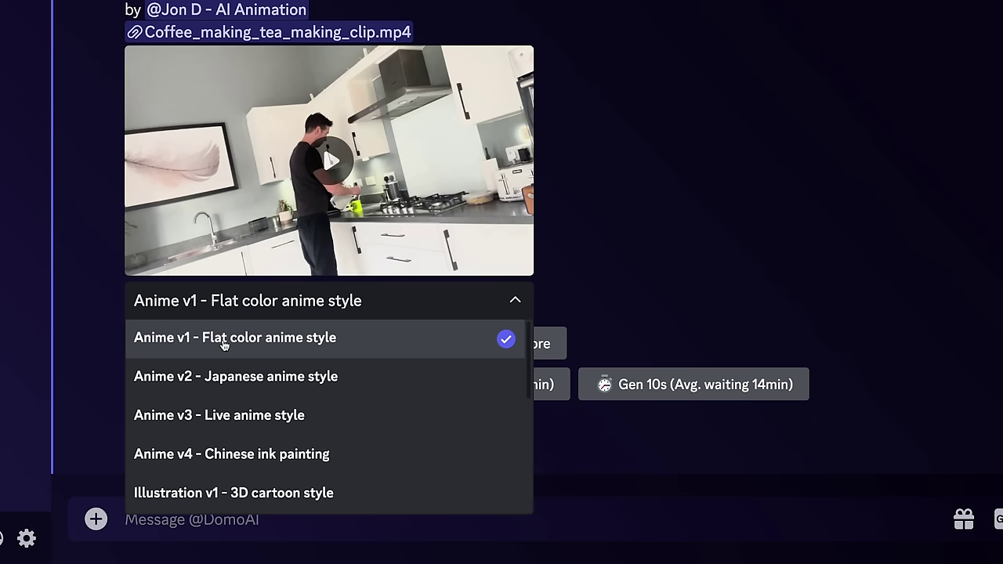
click(356, 348)
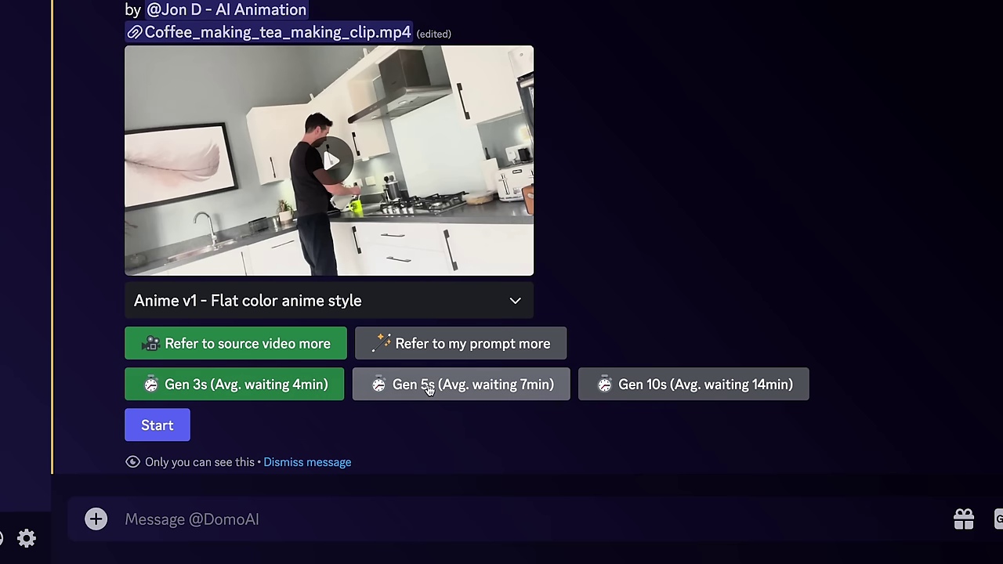
click(636, 392)
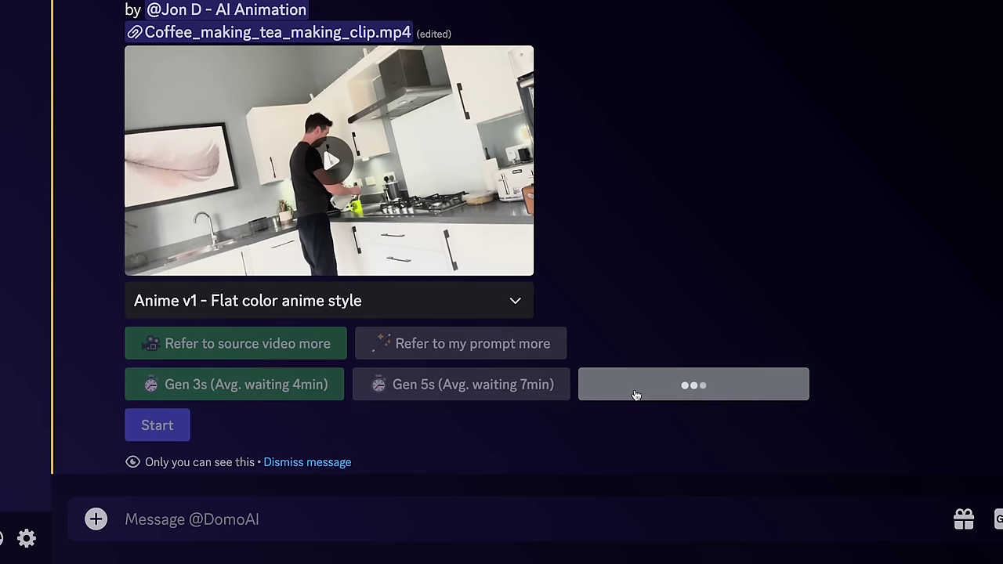
click(150, 435)
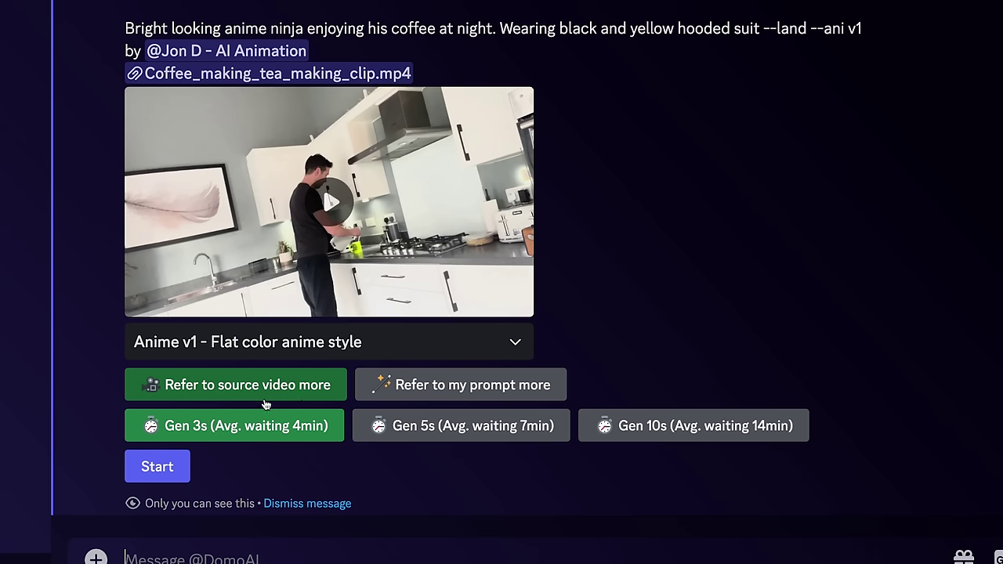
- Set Refer to source video more and Gen 10s, then start the Storybook cartoon generation
click(447, 387)
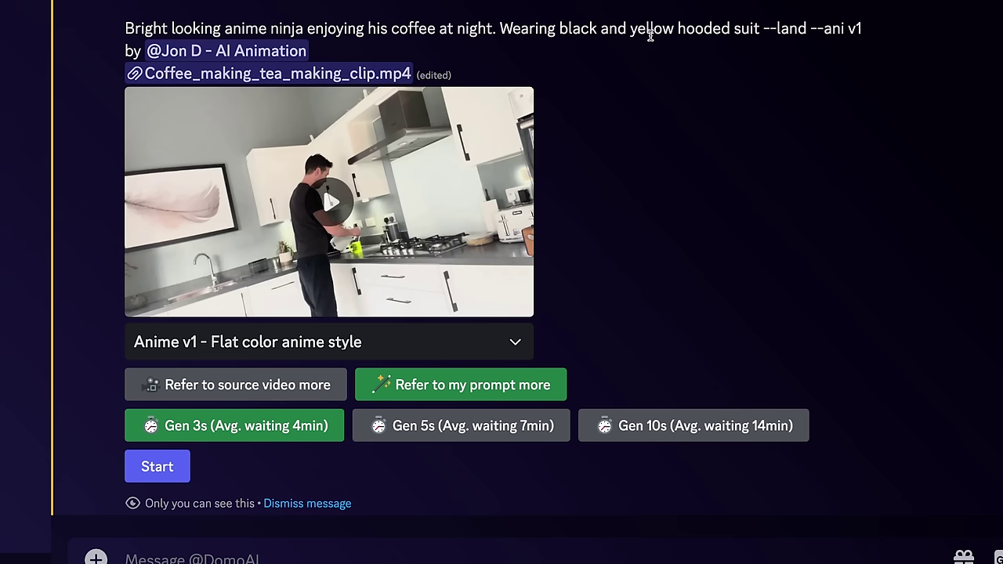
click(653, 419)
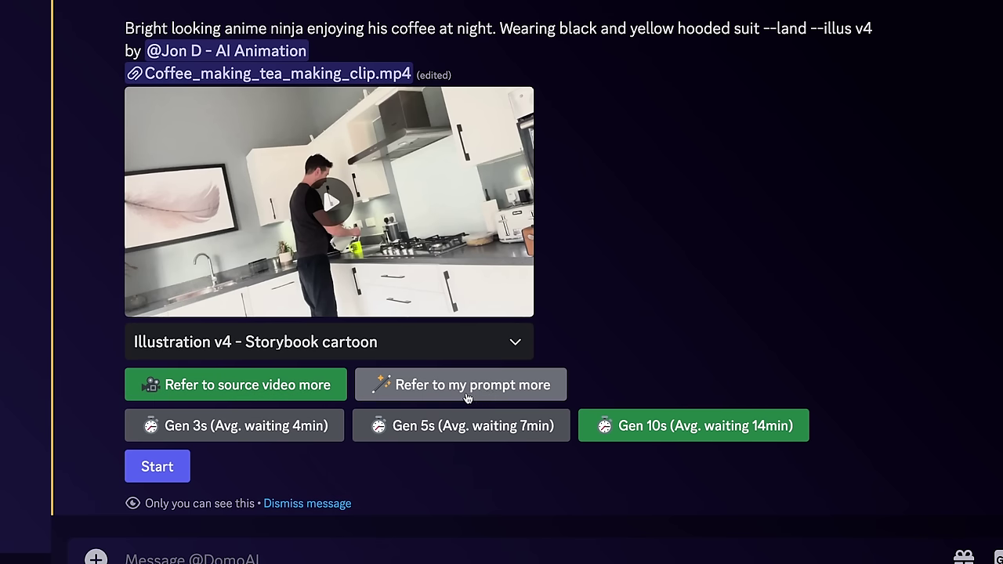
click(170, 479)
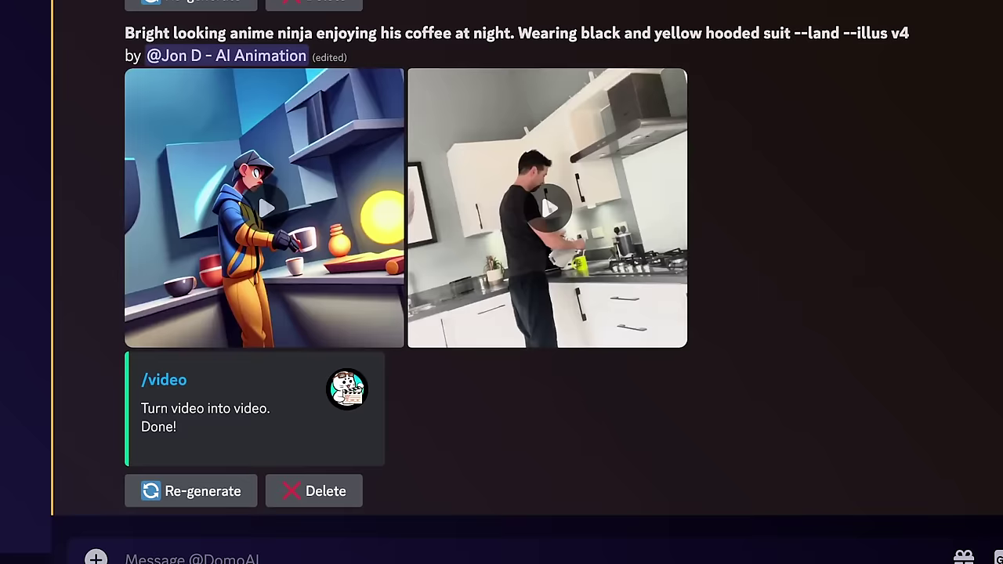
- Open the finished --ani v1 anime kitchen video full size in Discord's media viewer
scroll(291, 214, down, 8)
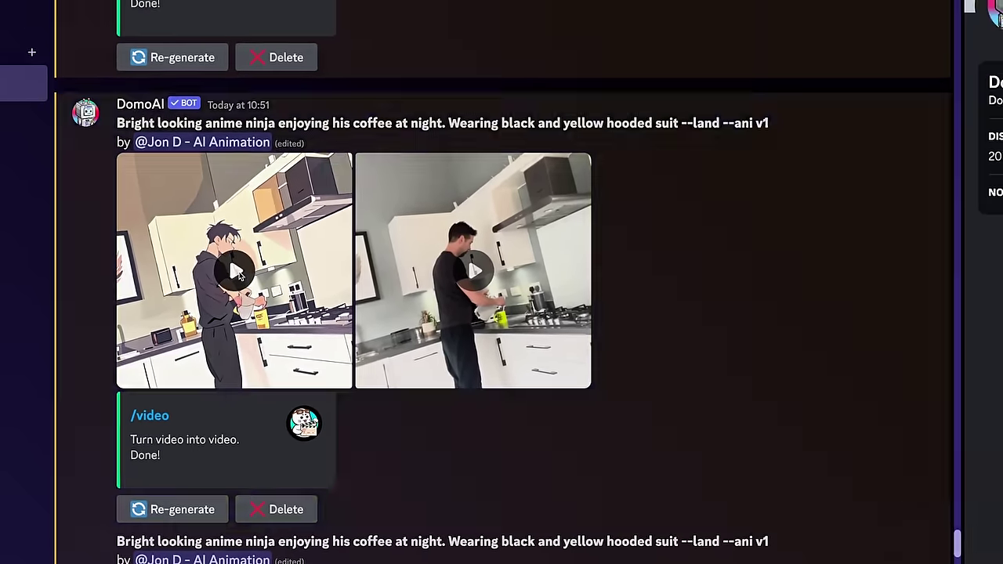
click(291, 214)
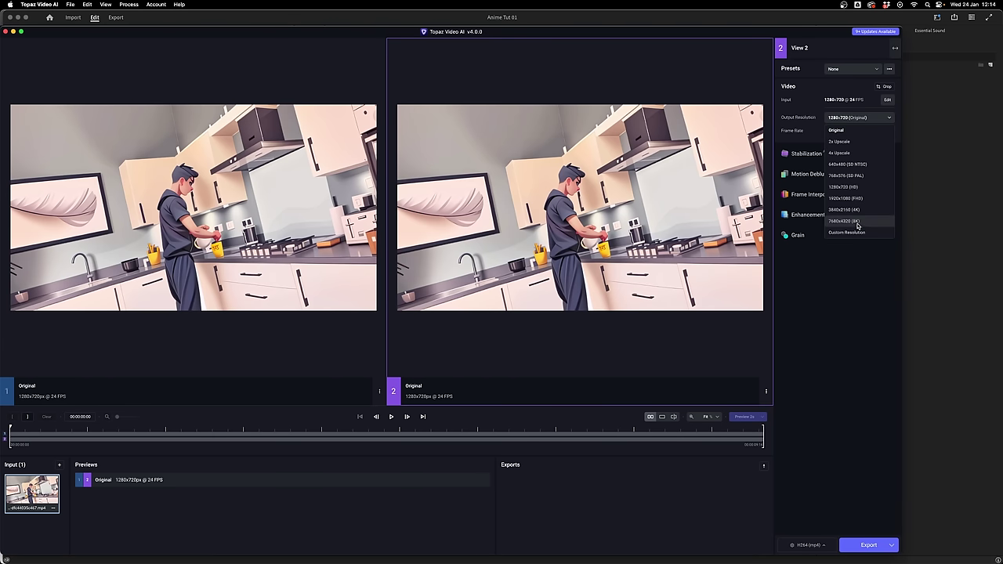
- Export the clip at 3840x2160 (4K) with frame interpolation left off
click(852, 210)
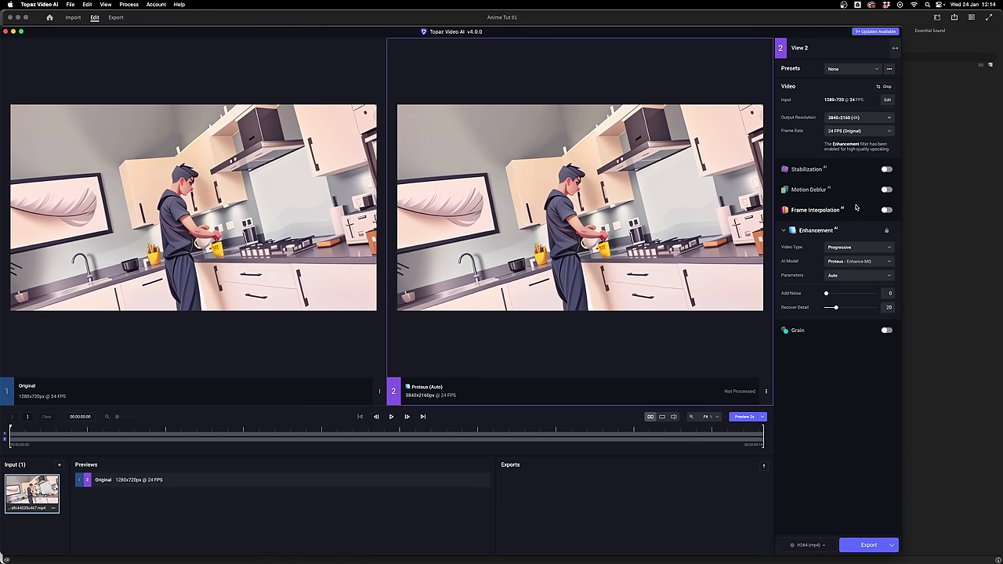
click(886, 210)
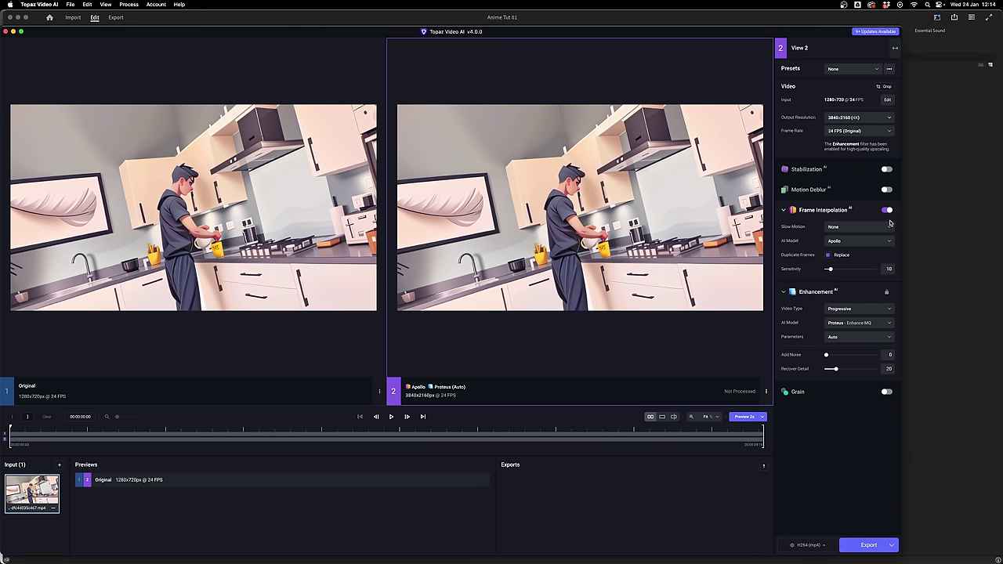
click(887, 211)
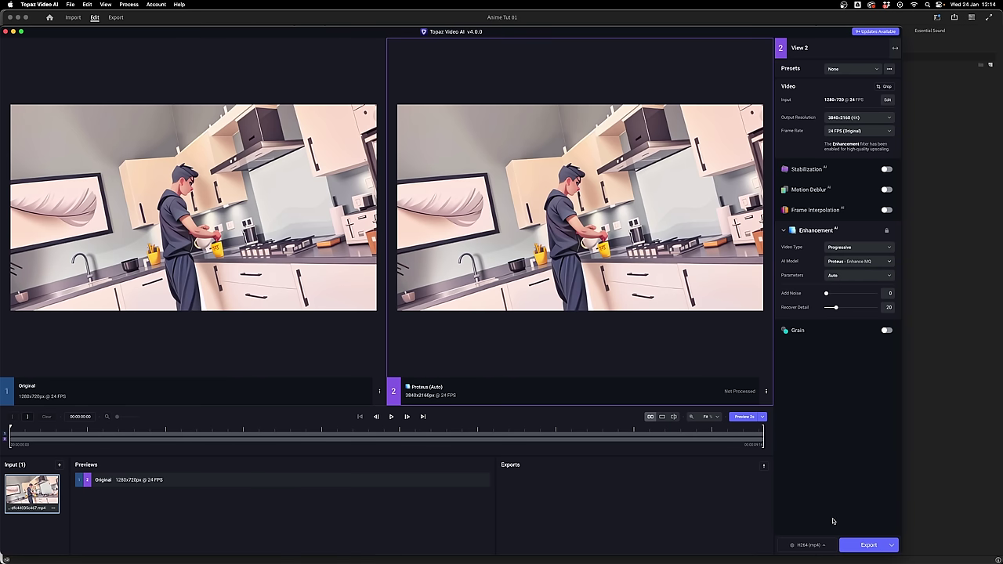
click(862, 546)
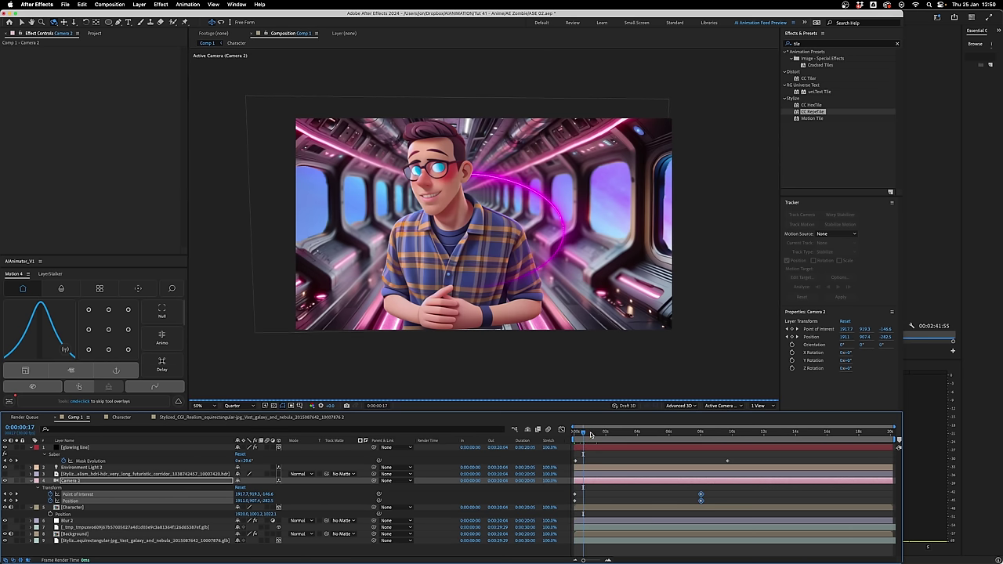
- Scrub the Comp 1 playhead forward to preview the character animation and camera move
drag(592, 433, 633, 438)
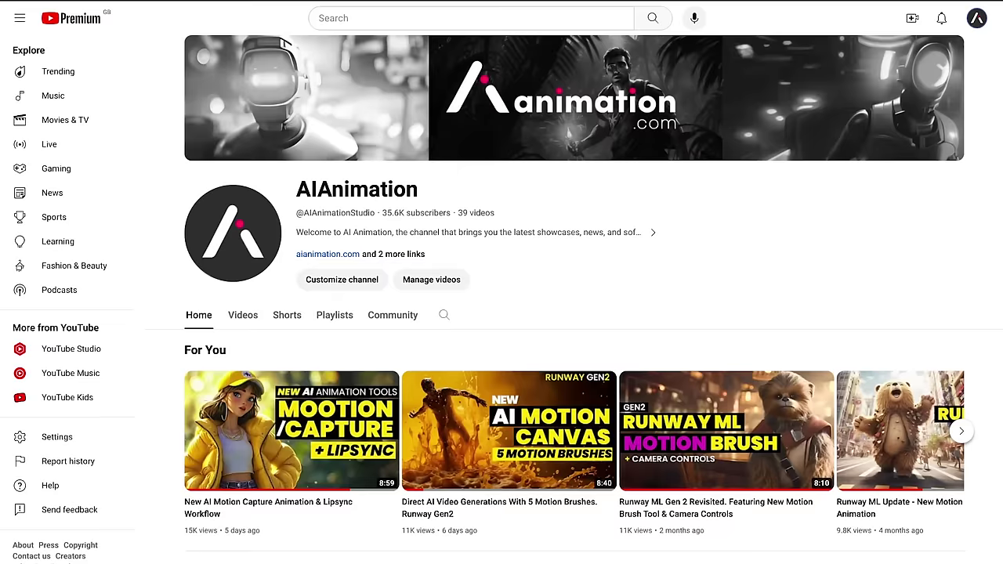
scroll(502, 313, down, 3)
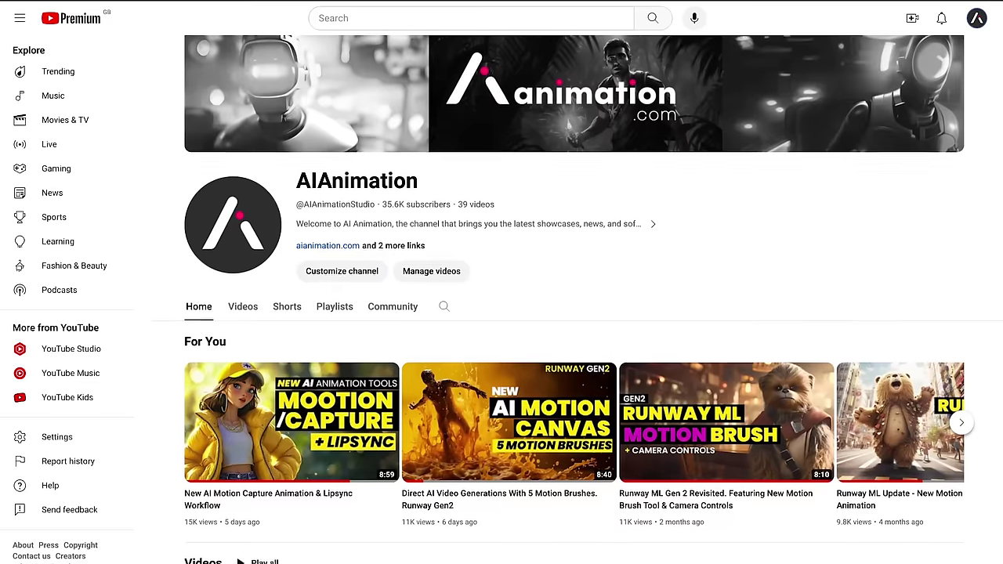
scroll(501, 313, down, 3)
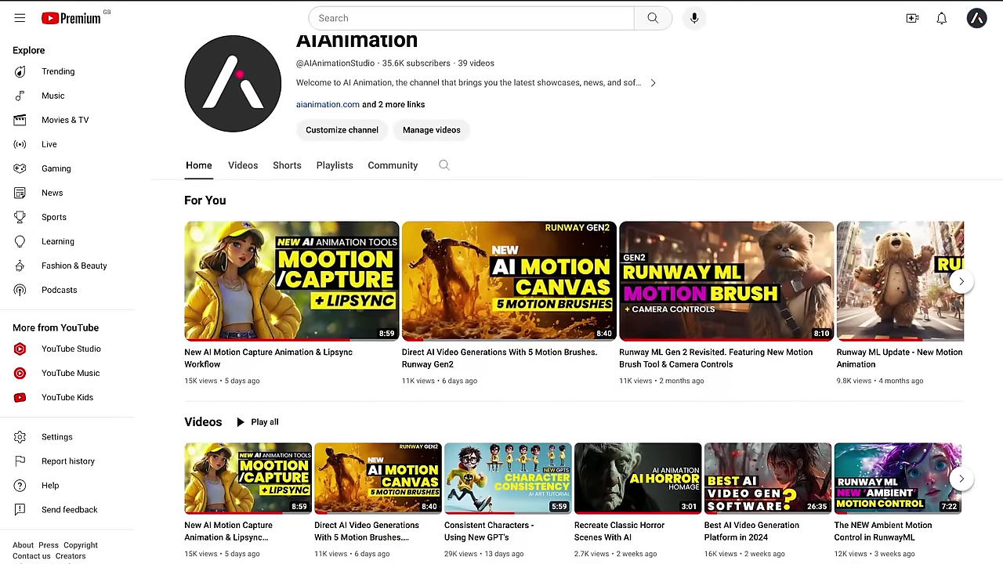
scroll(501, 314, down, 2)
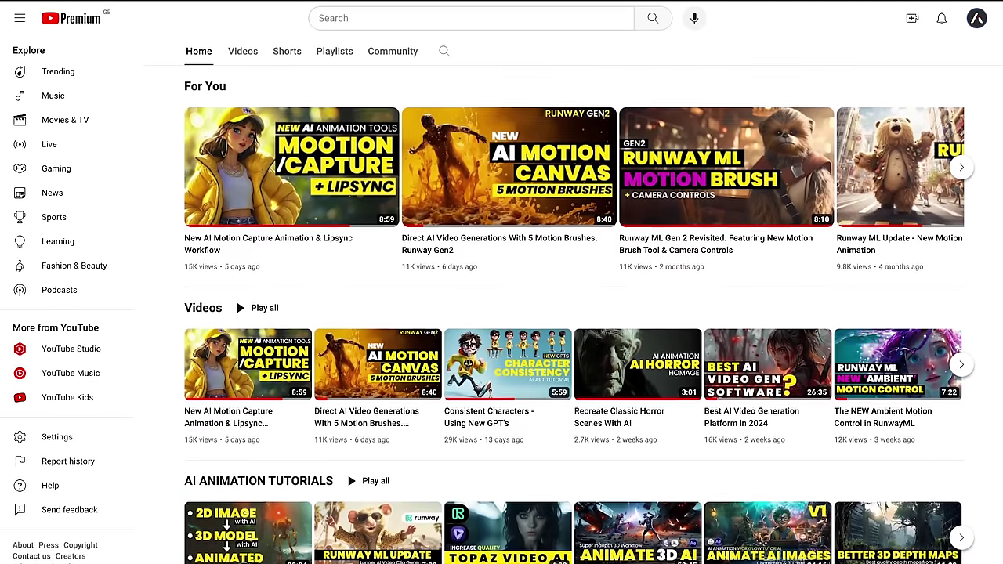
scroll(501, 313, down, 2)
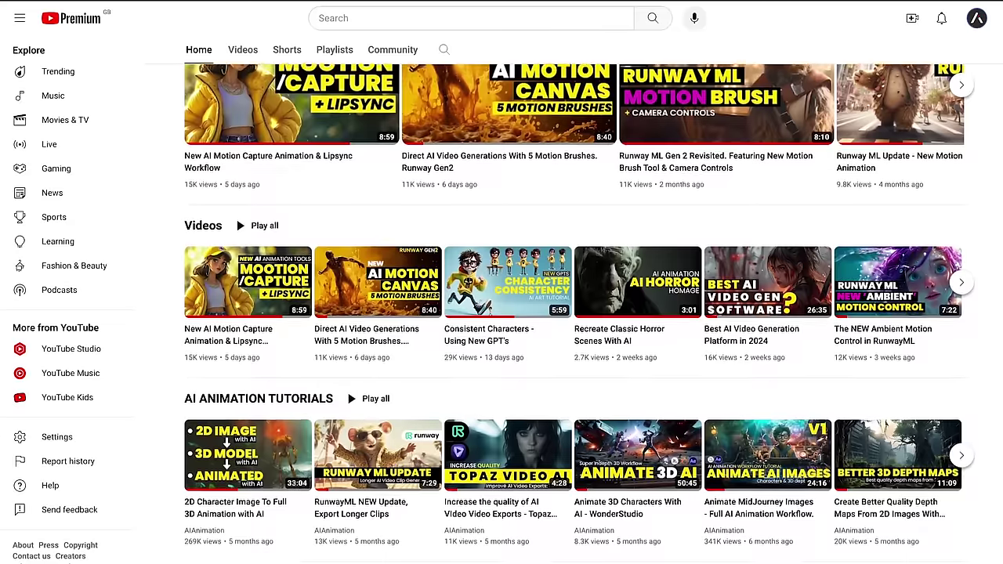
scroll(501, 313, down, 1)
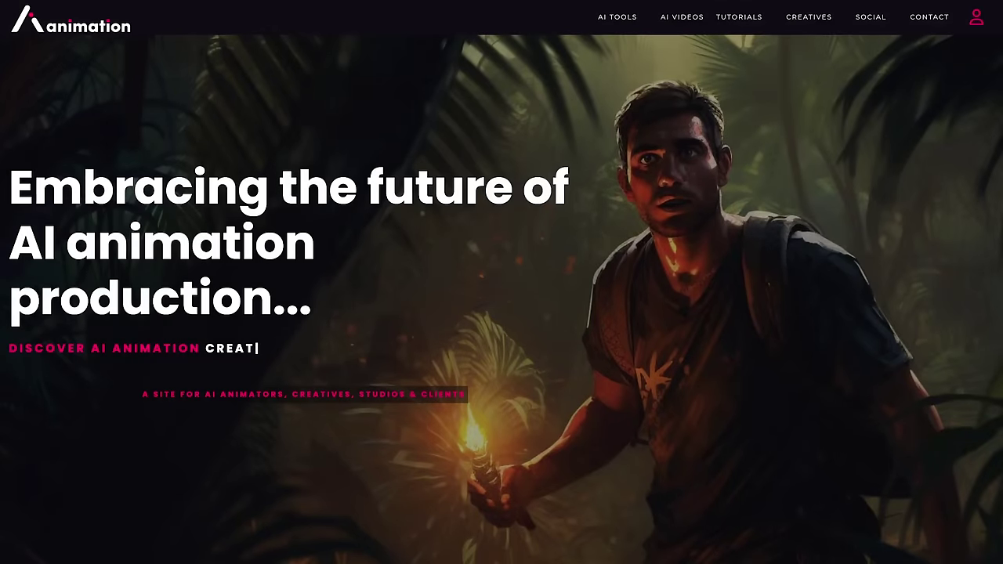
- Open the AI App Directory and search for 'AI animation creatives'
scroll(502, 282, down, 10)
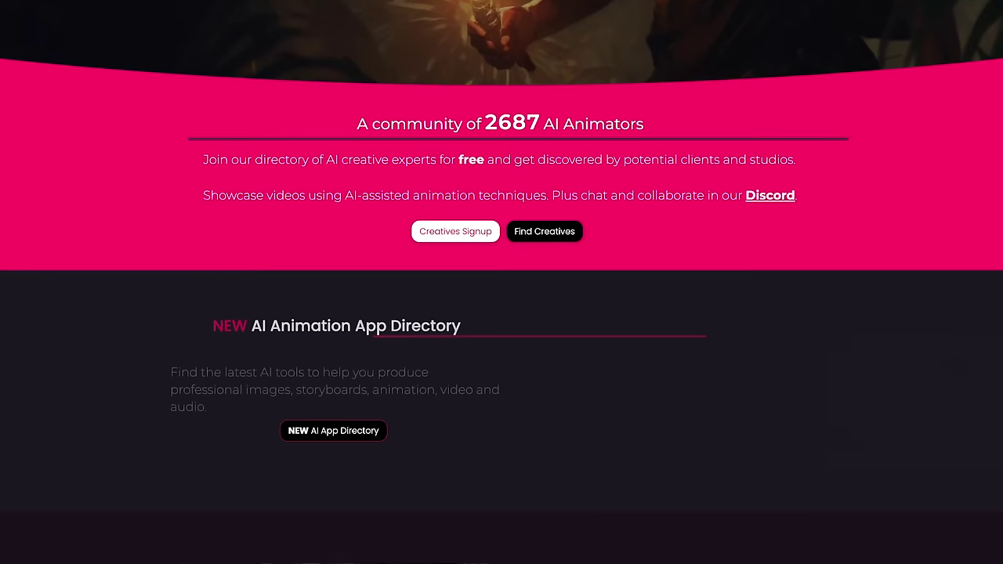
scroll(372, 494, down, 1)
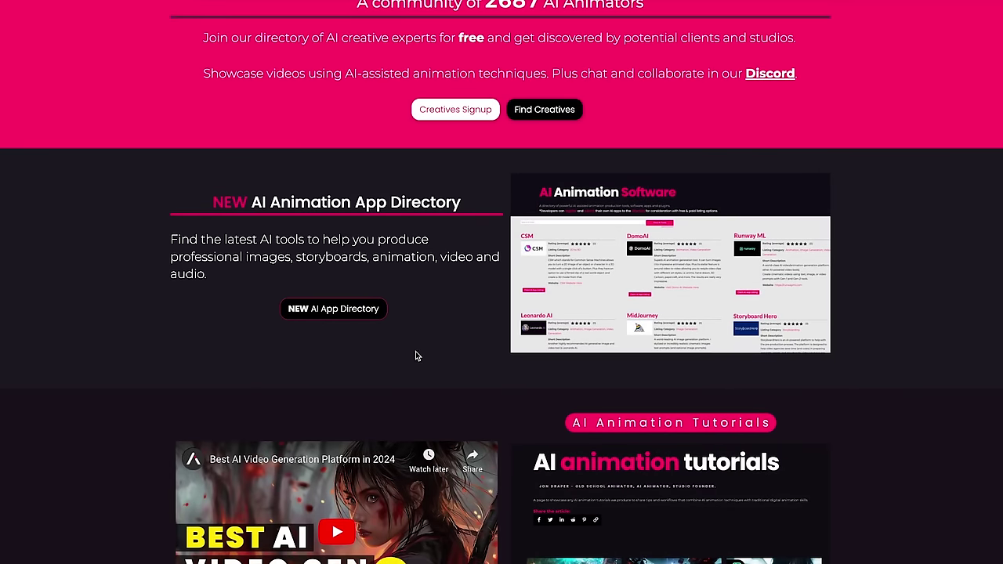
click(364, 314)
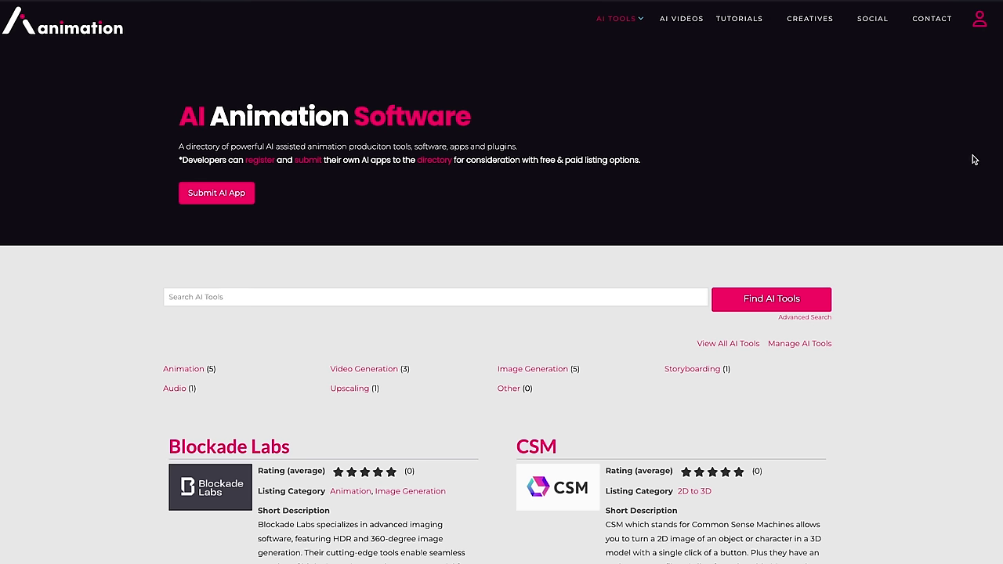
scroll(502, 282, down, 10)
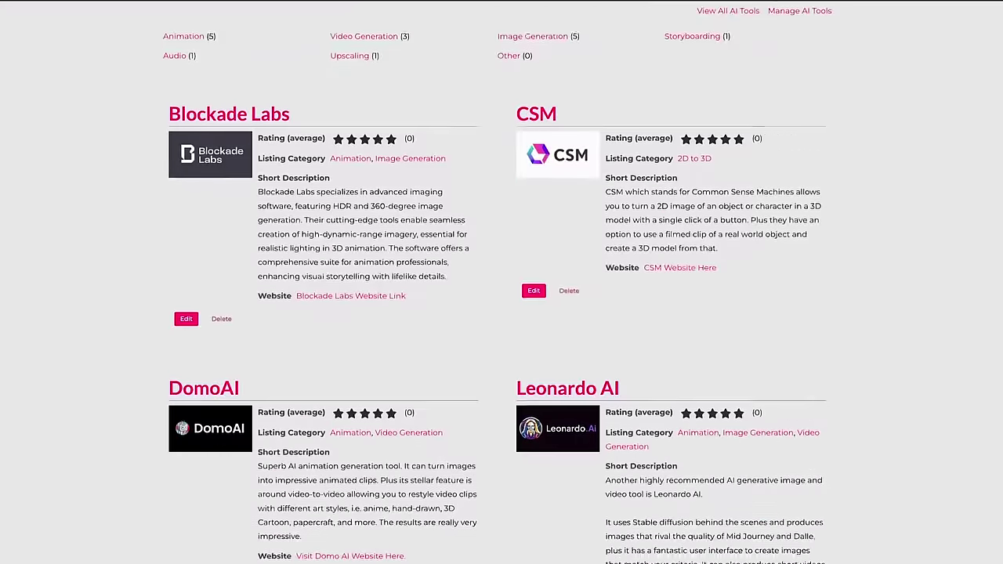
scroll(502, 282, down, 7)
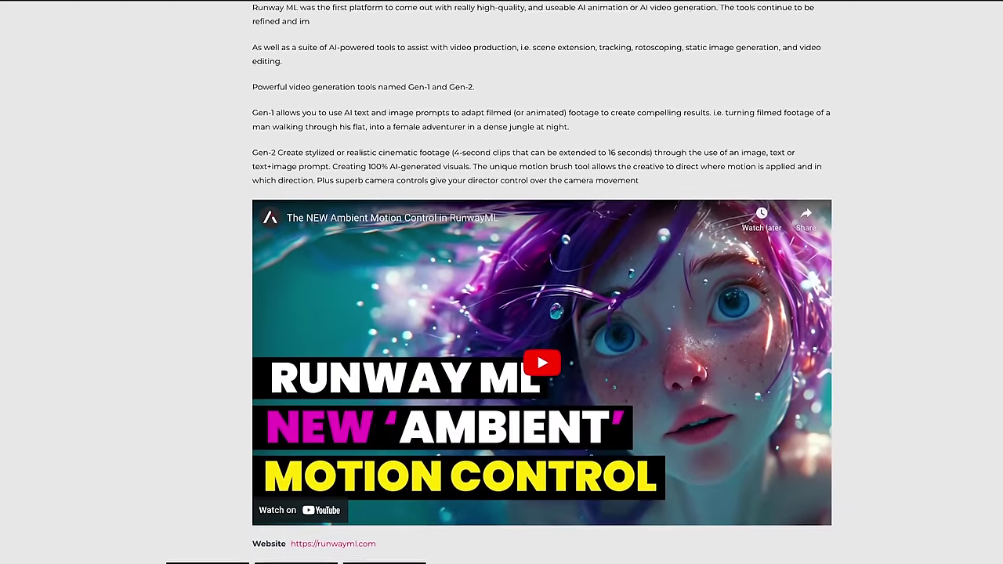
scroll(502, 282, up, 5)
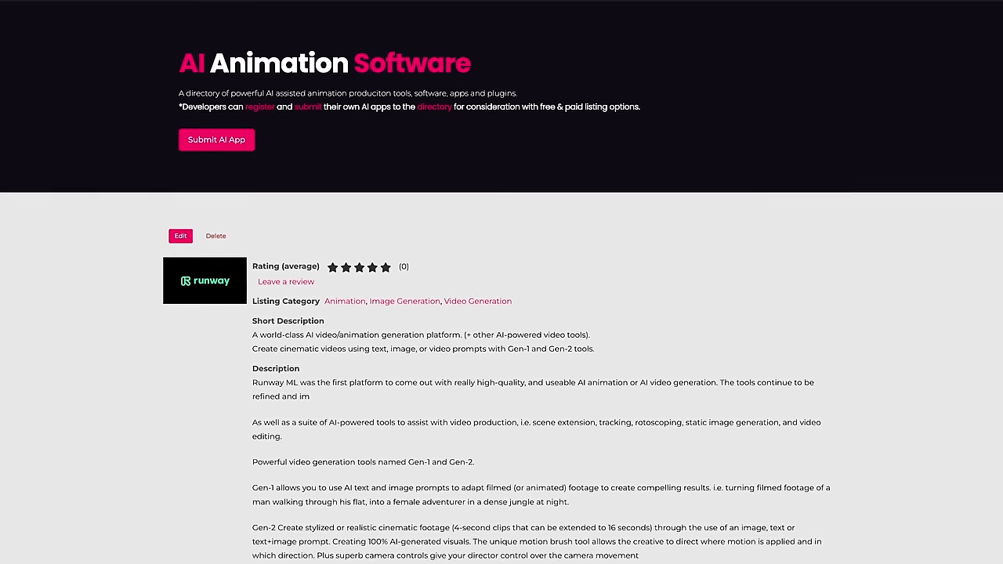
text(AI animation creatives)
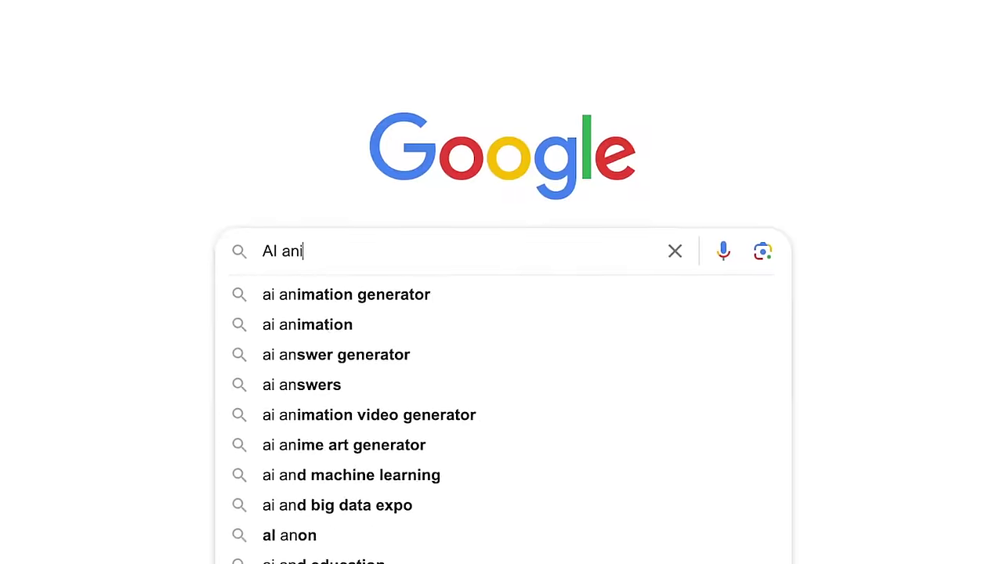
key(Return)
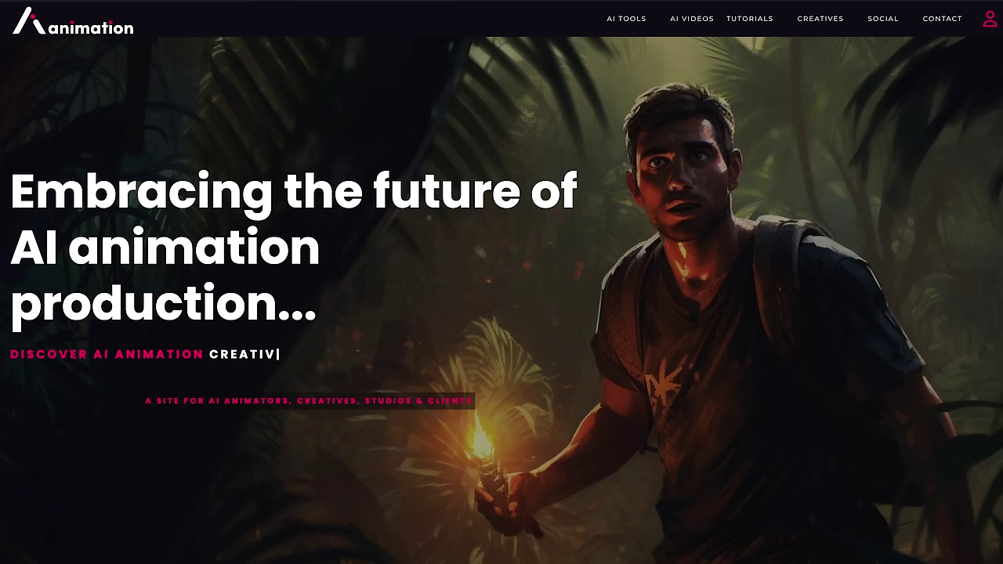
- On Find A Creative, filter for studios of 2 to 5 using Runway ML and MidJourney
scroll(501, 282, down, 6)
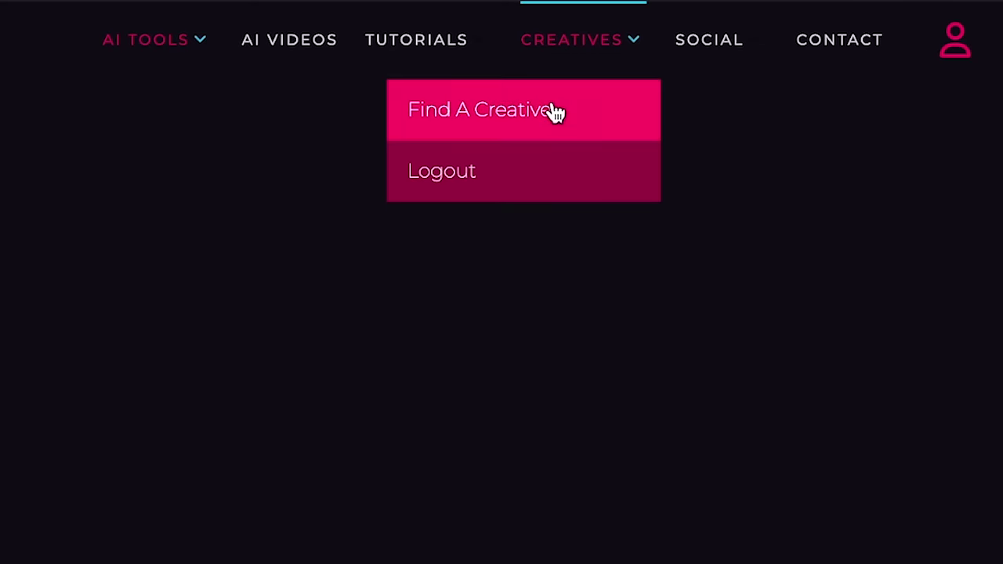
click(549, 110)
scroll(492, 281, down, 3)
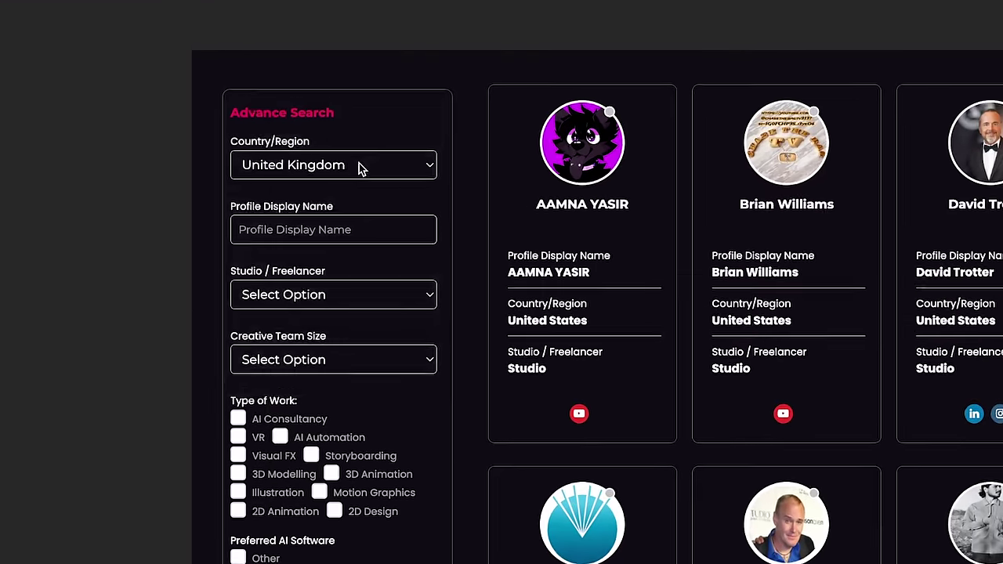
click(367, 295)
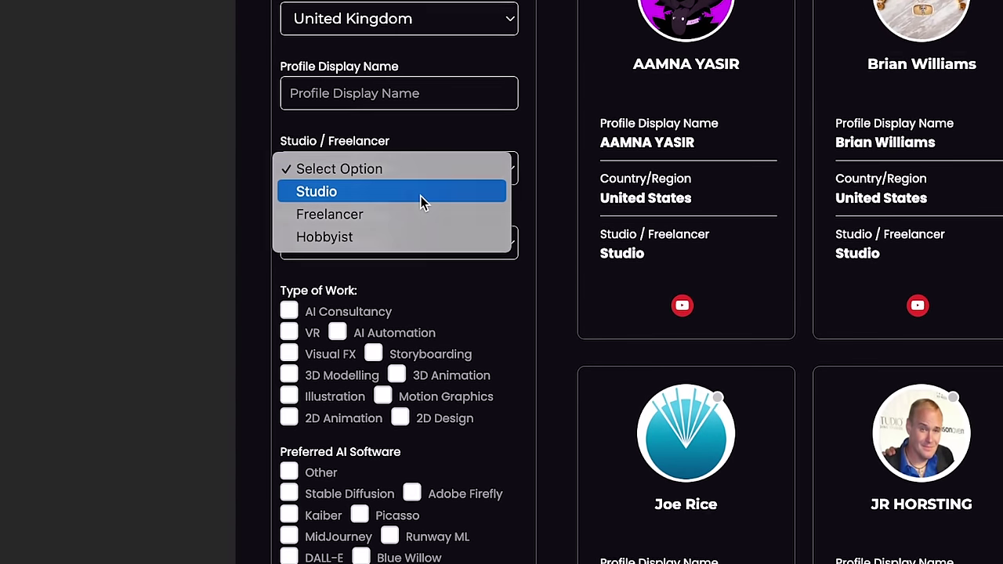
click(357, 317)
click(361, 360)
click(329, 400)
click(390, 415)
click(289, 415)
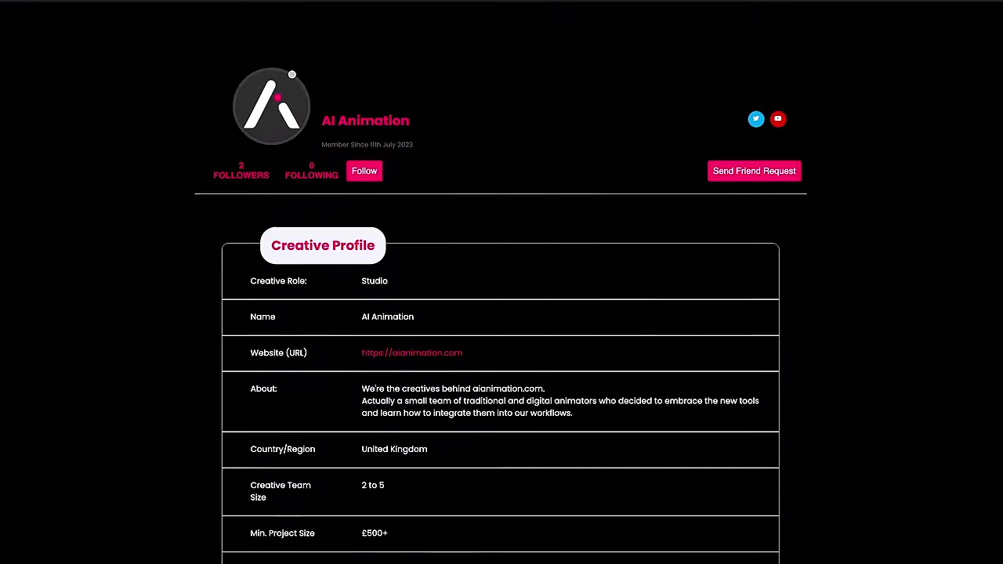
scroll(502, 314, down, 5)
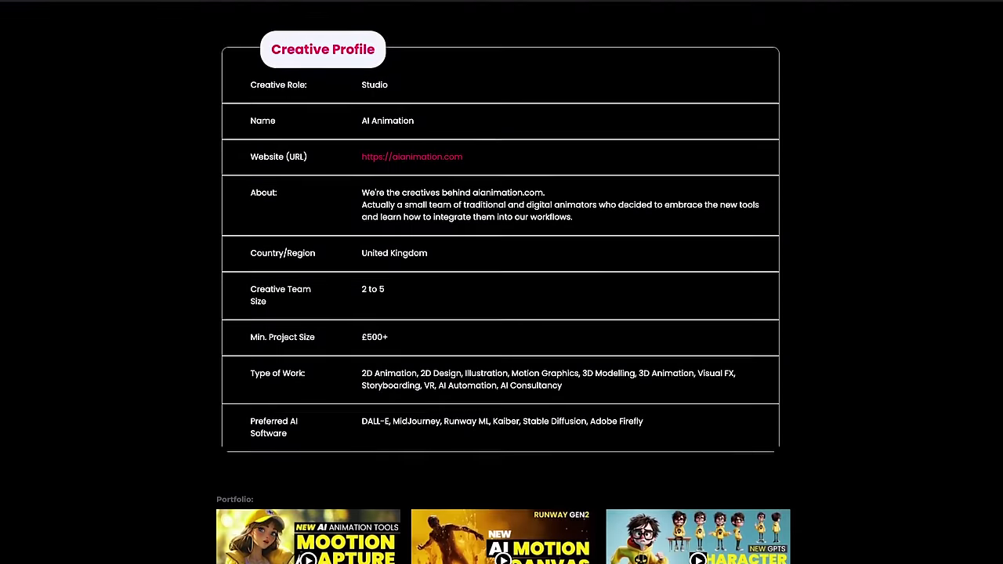
scroll(502, 314, down, 4)
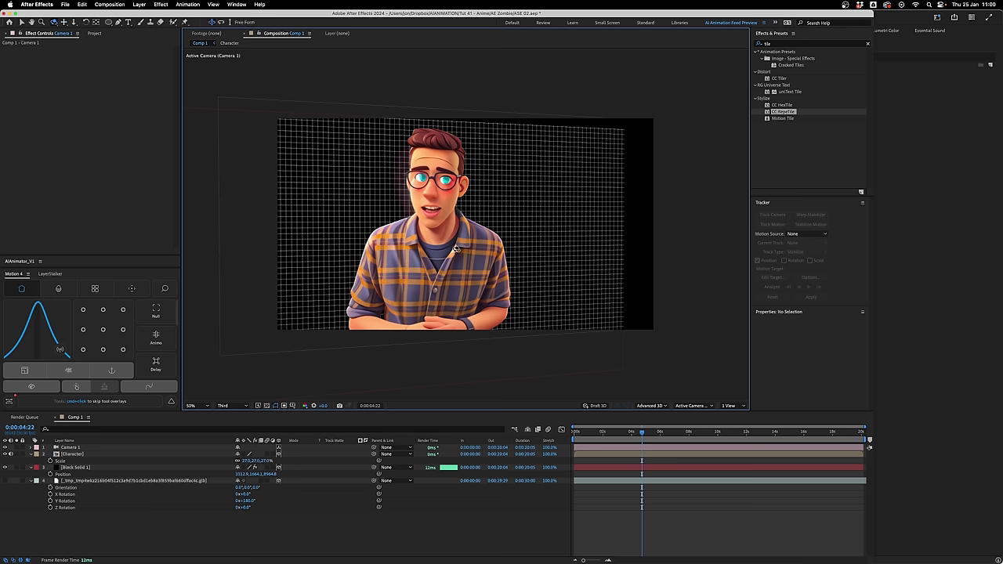
key(space)
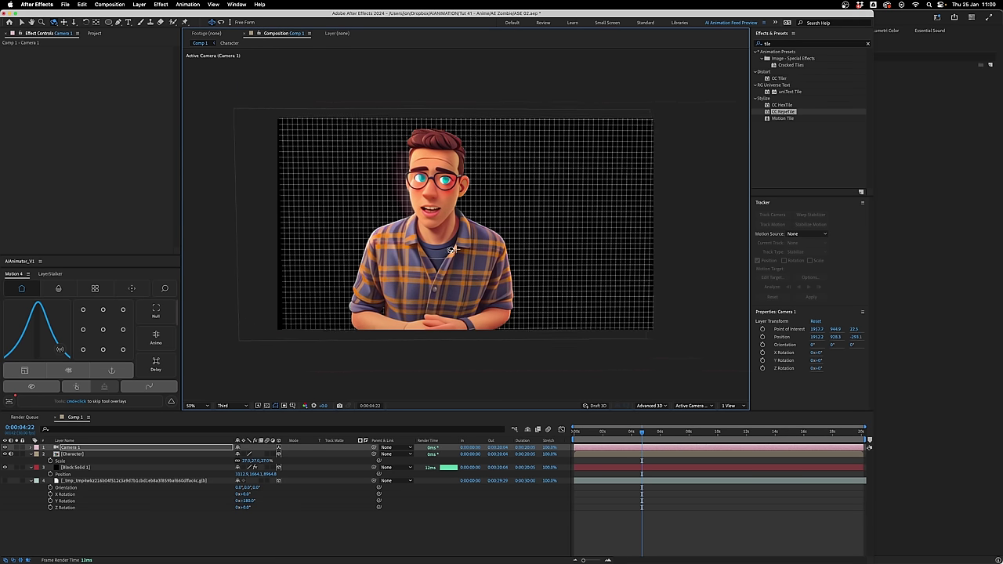
key(F2)
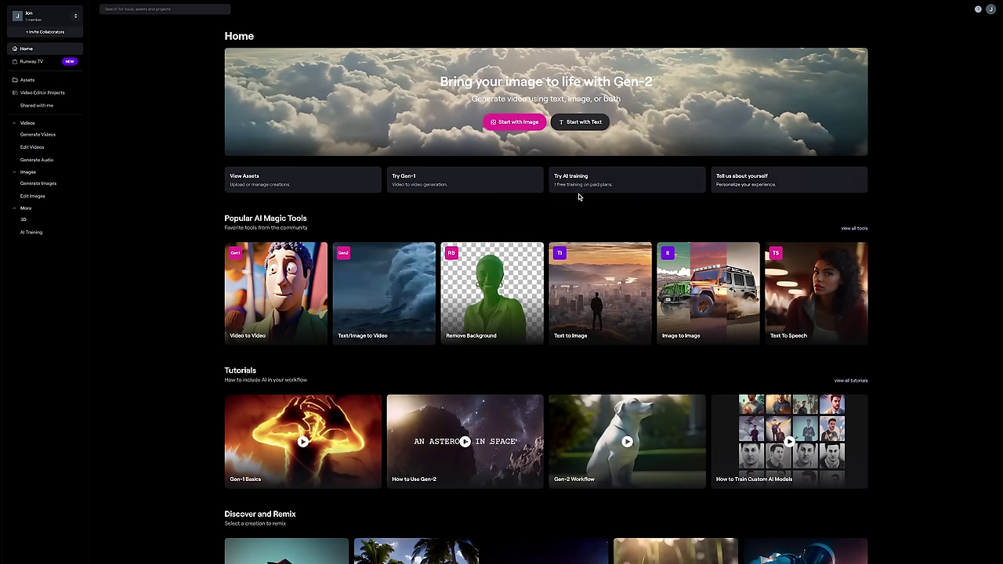
- Load the Character clip into Green Screen and exclude the area beside the ear
click(484, 304)
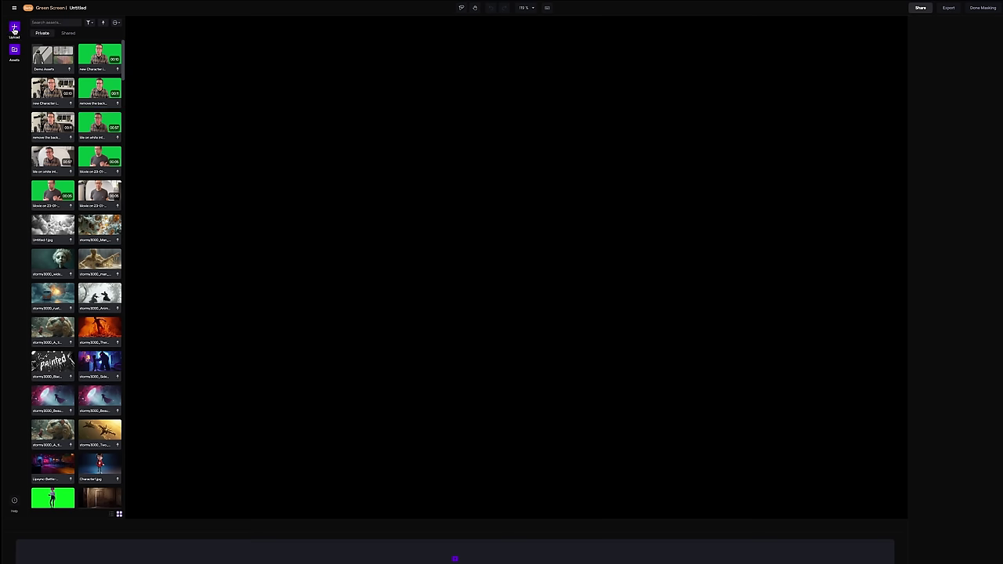
drag(52, 87, 464, 227)
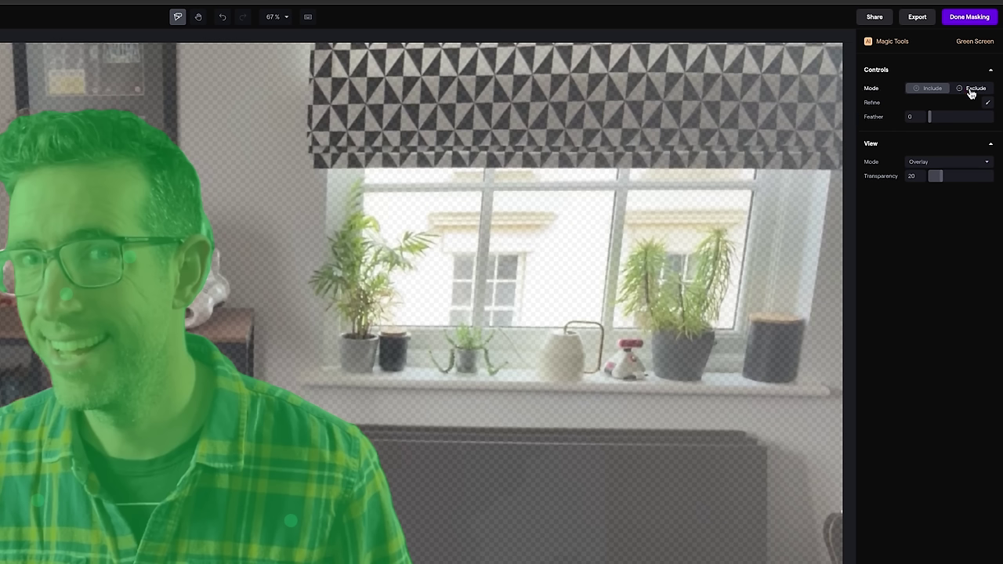
click(969, 88)
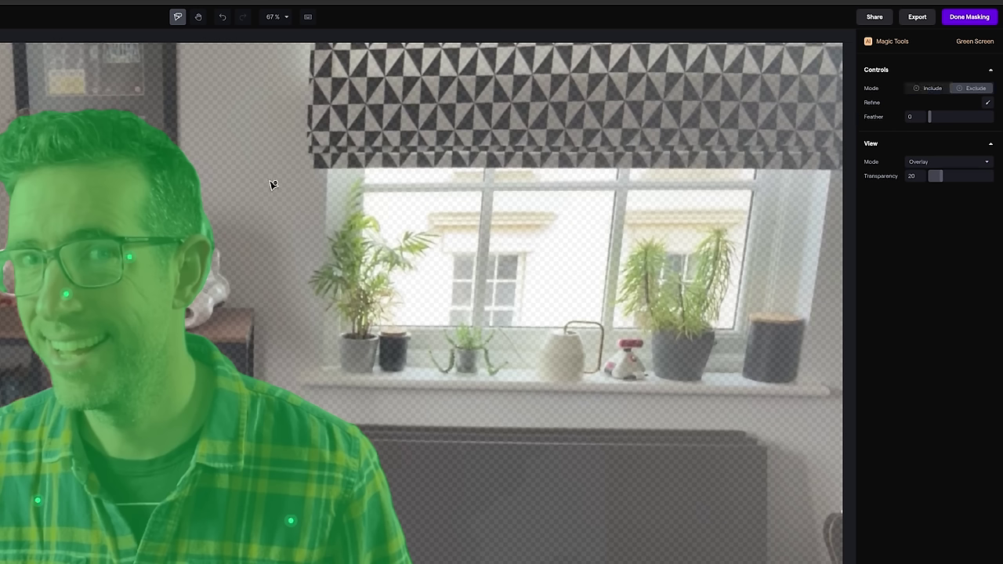
click(210, 232)
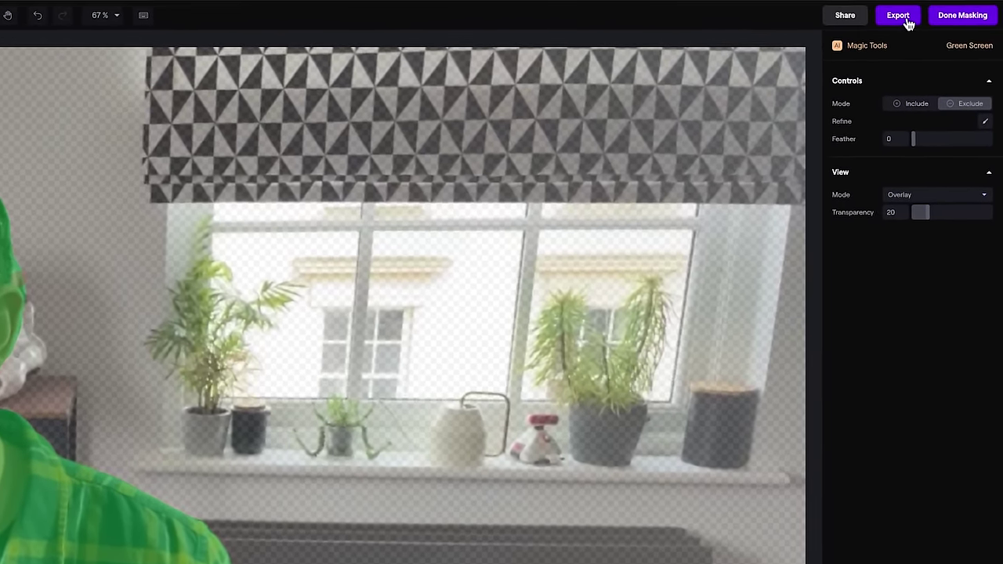
- Export a 4K green-screen MP4 and a black-and-white matte, then check the newest export
click(921, 13)
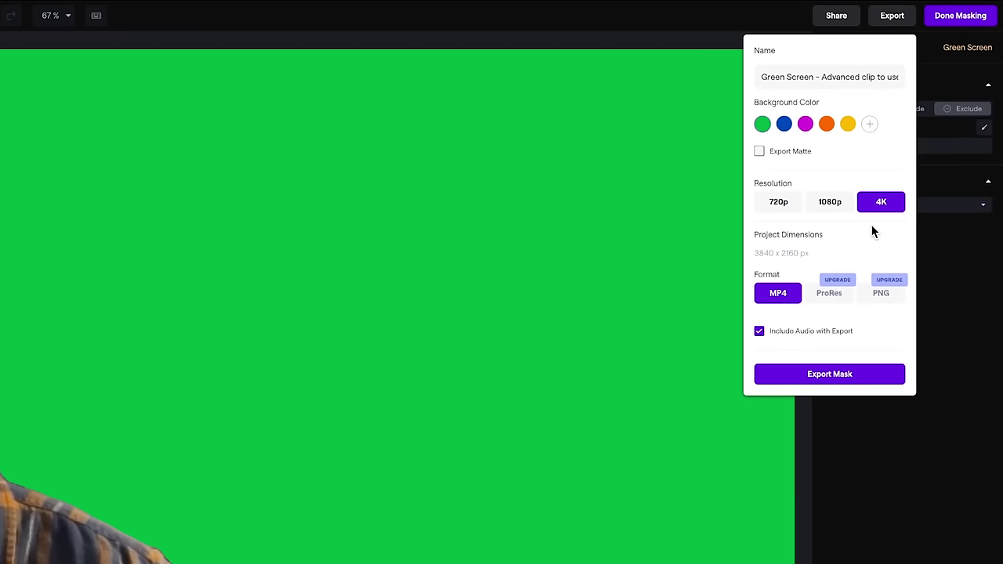
click(830, 374)
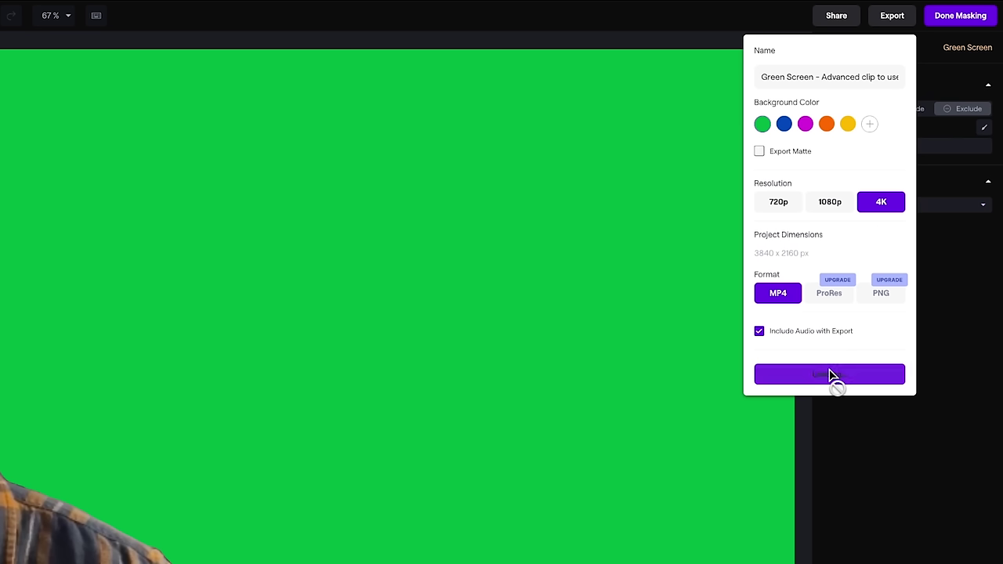
click(789, 153)
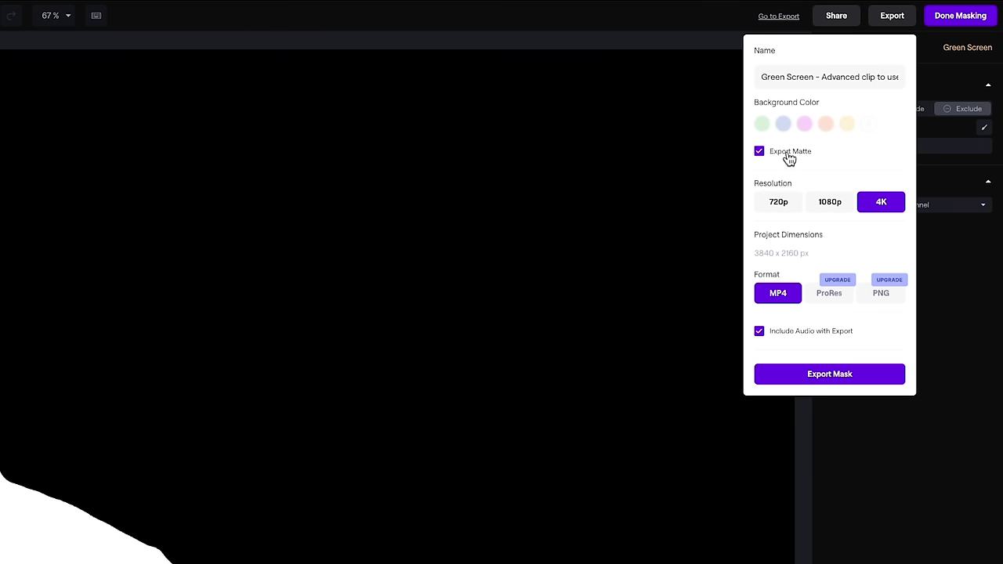
click(818, 377)
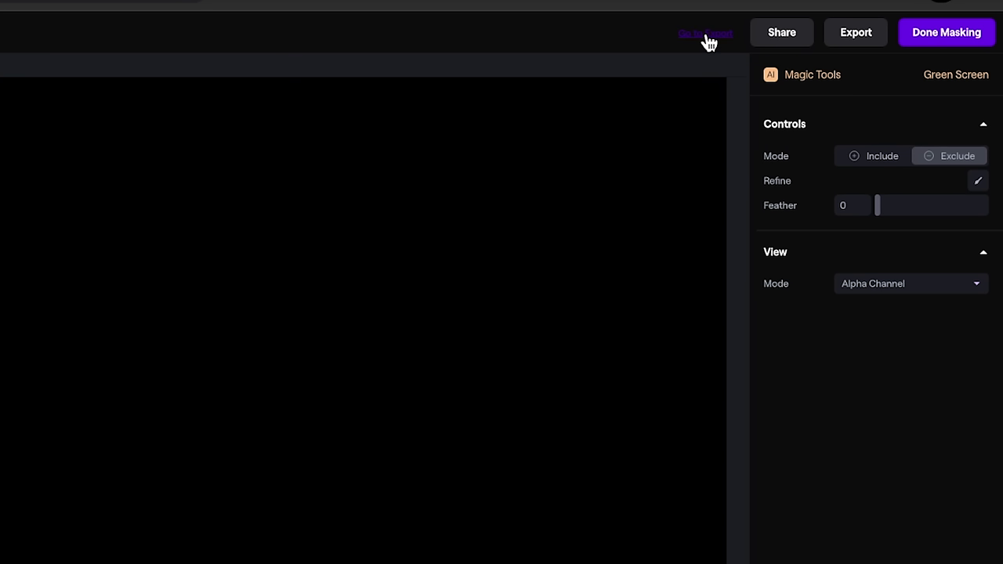
click(705, 36)
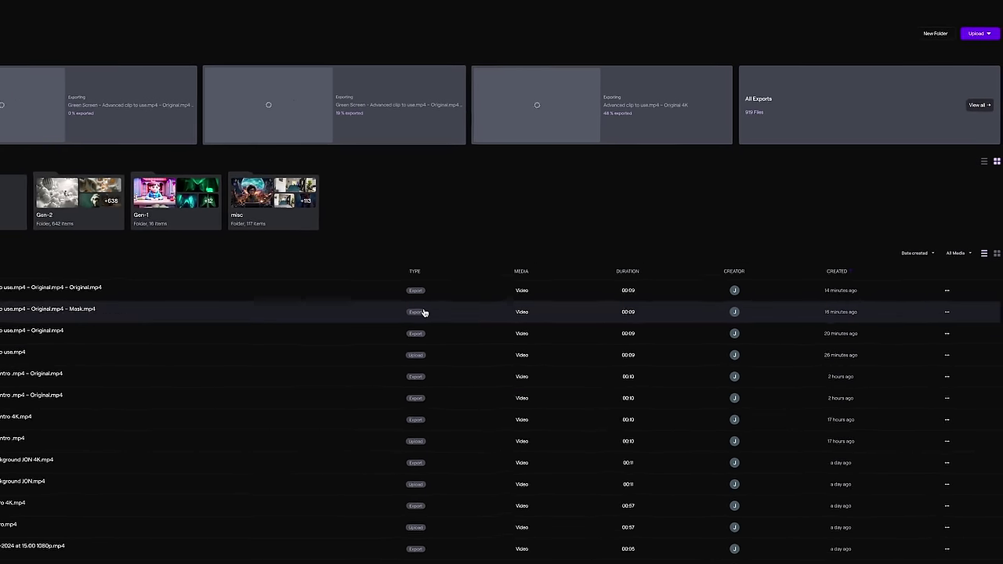
click(947, 290)
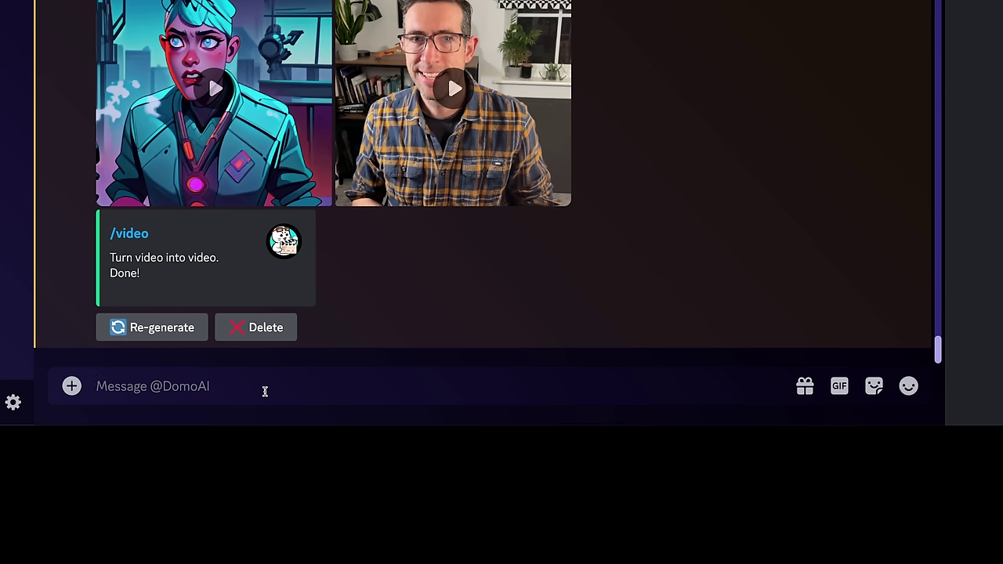
- Submit a /video request with Character intro 4K.mp4 and the geeky teenage male prompt
text(/)
click(217, 68)
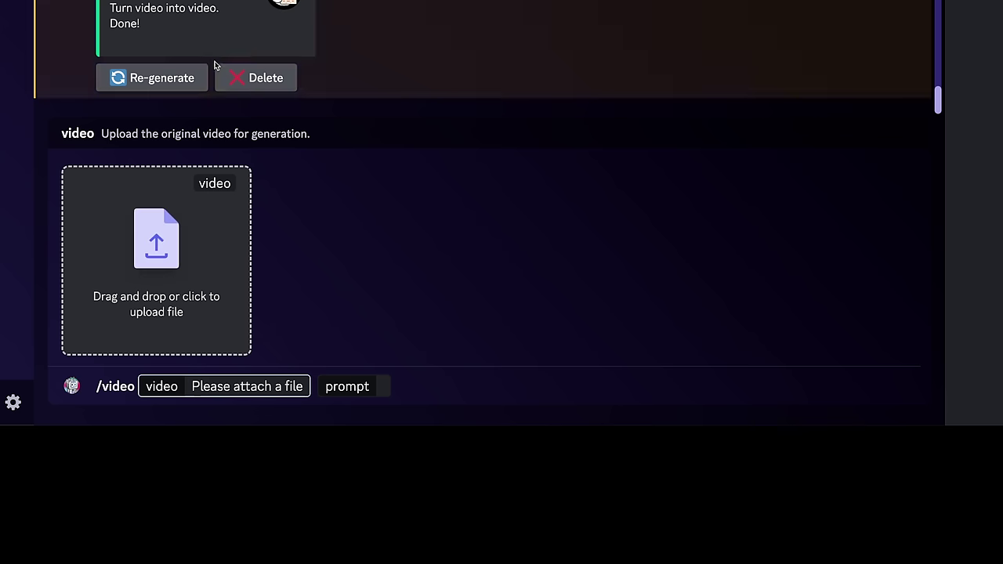
click(141, 284)
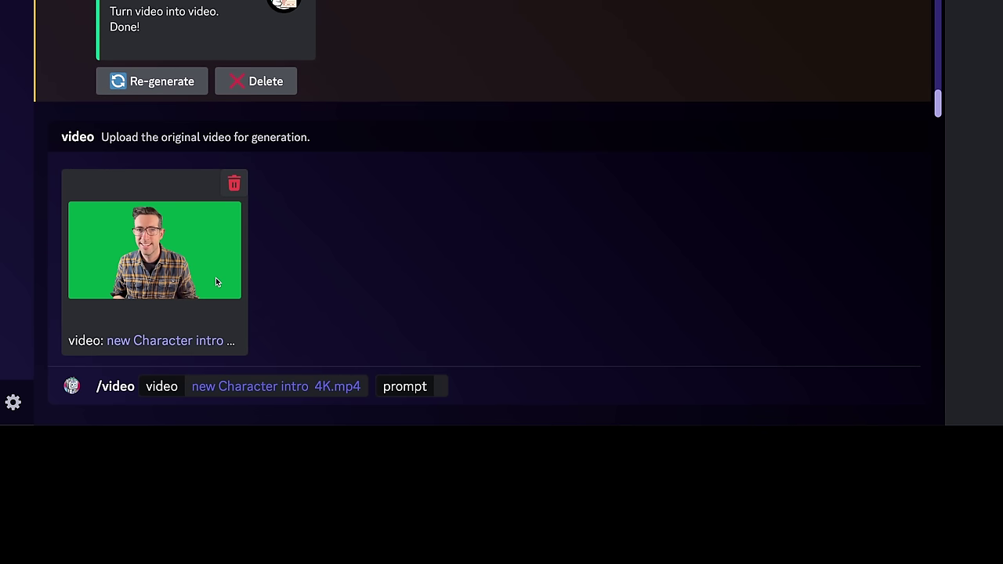
click(436, 387)
text(Geeky teenager, with oversized black framed glasses. Big blue eyes. Green background.)
click(252, 388)
key(BackSpace)
text(male)
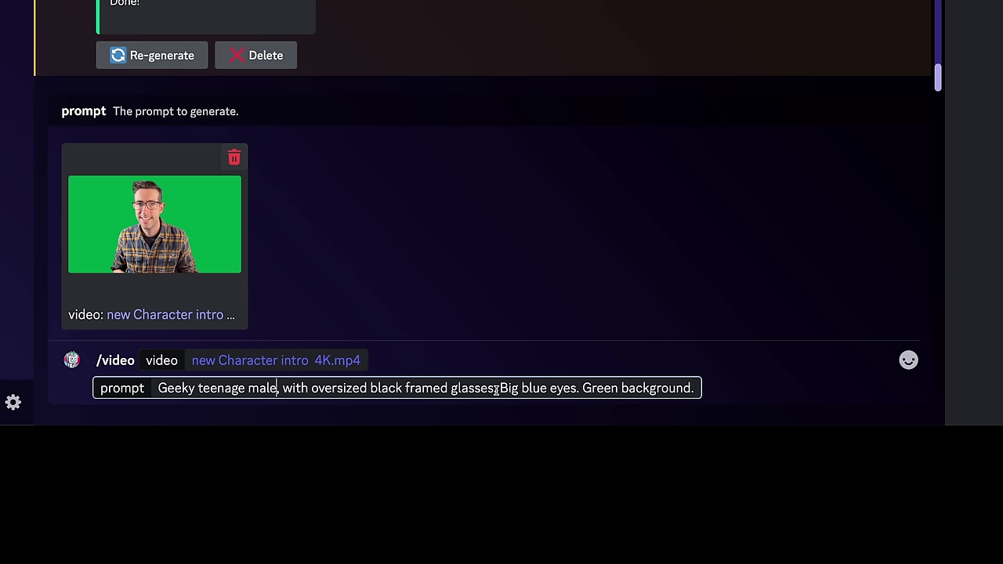
key(Return)
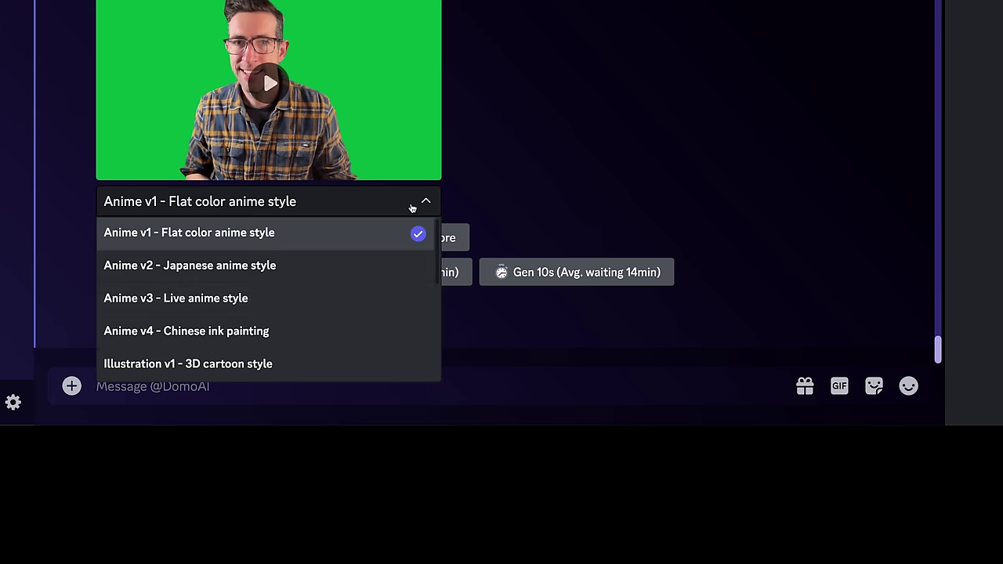
- Choose the Illustration v4 - Storybook cartoon style at 10 seconds and start generating
scroll(385, 304, down, 2)
scroll(385, 303, down, 2)
click(323, 323)
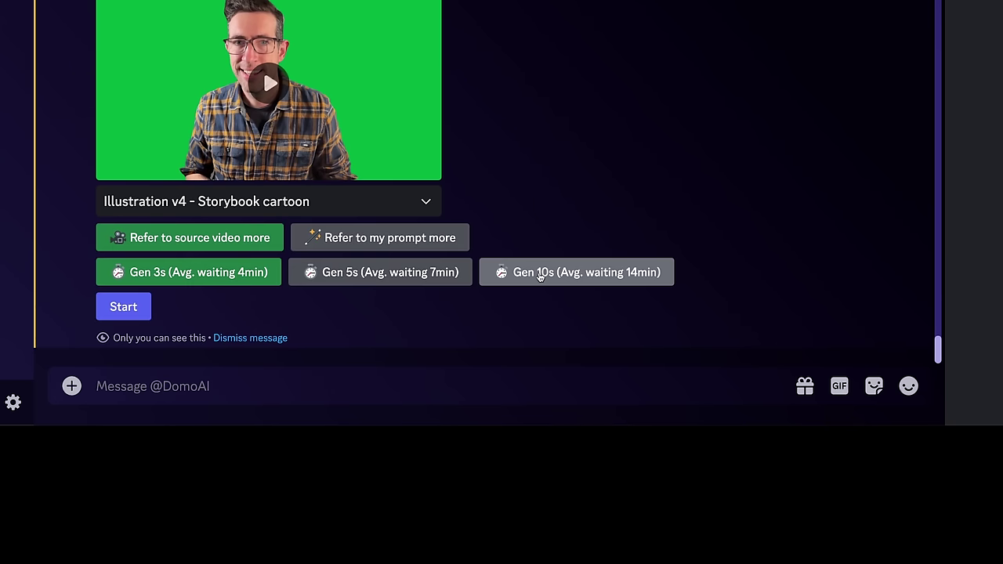
click(543, 272)
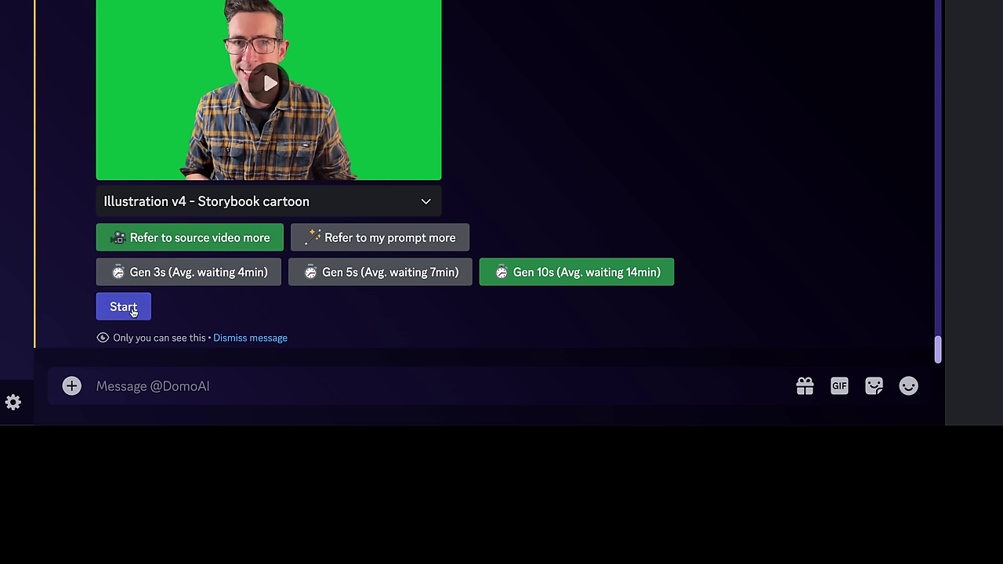
click(124, 308)
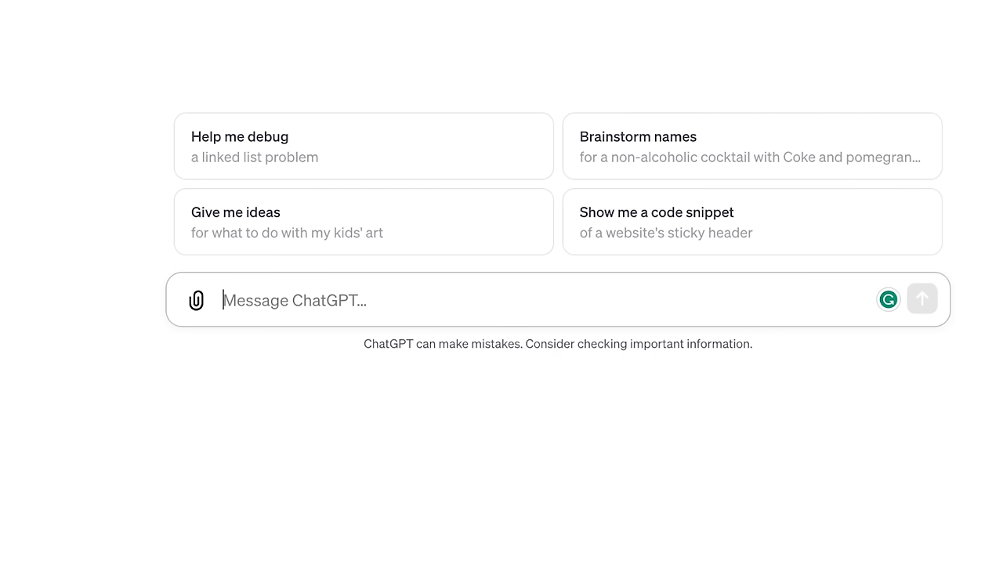
- Type the ChatGPT prompt 'Generate a 16 by 9 image, of a very long futuristic corridor onboard a sci-fi space...'
text(Generate a 16 by 9 image, of a very long futuristic  corridor onboard a sci-fi space station. Grey metal panels, with neon pink lights glowing. Port)
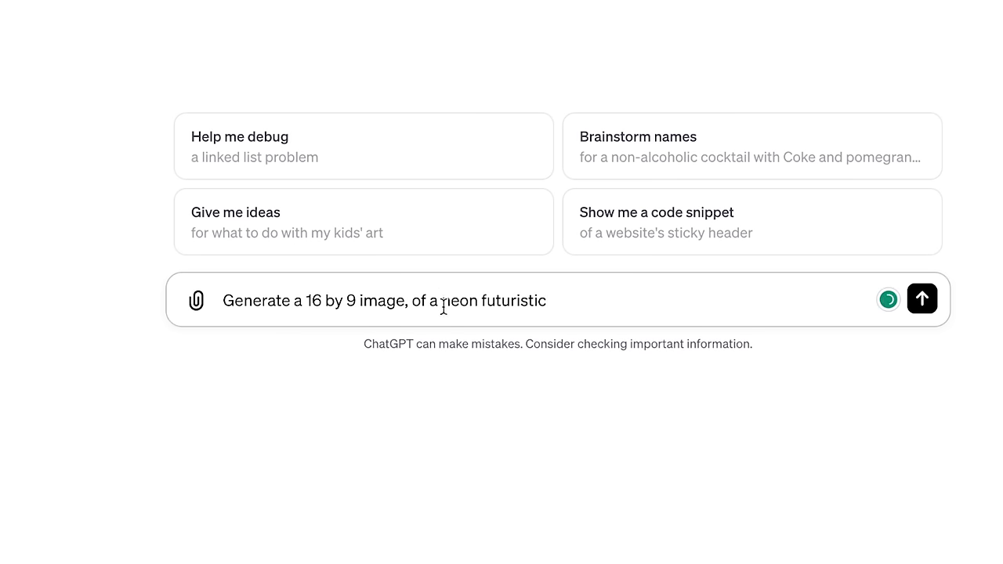
text(hole windows showing nebula outside. intense shadows.)
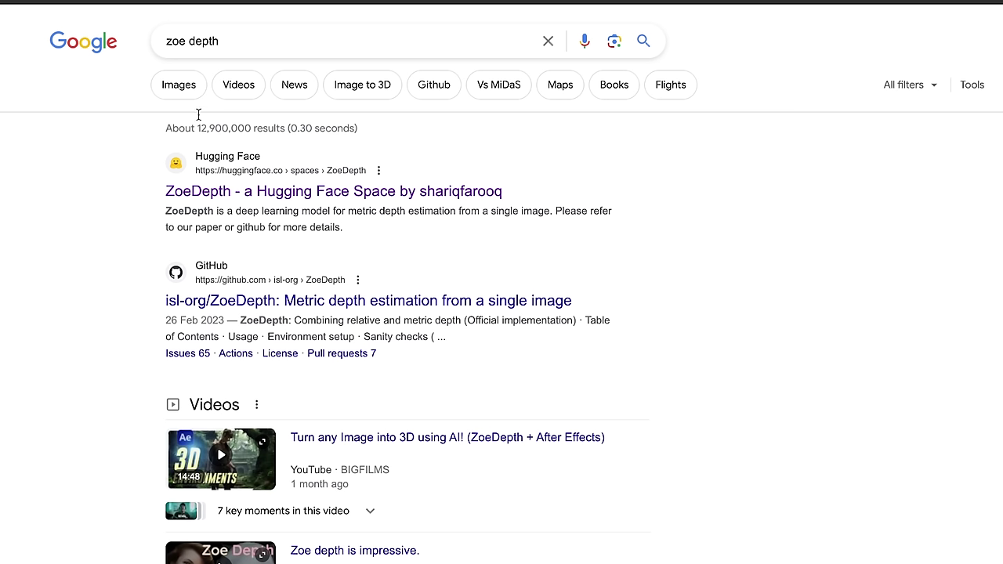
- Convert the pasted corridor image to a 3D mesh in ZoeDepth with Keep occlusion edges, then inspect it
click(248, 193)
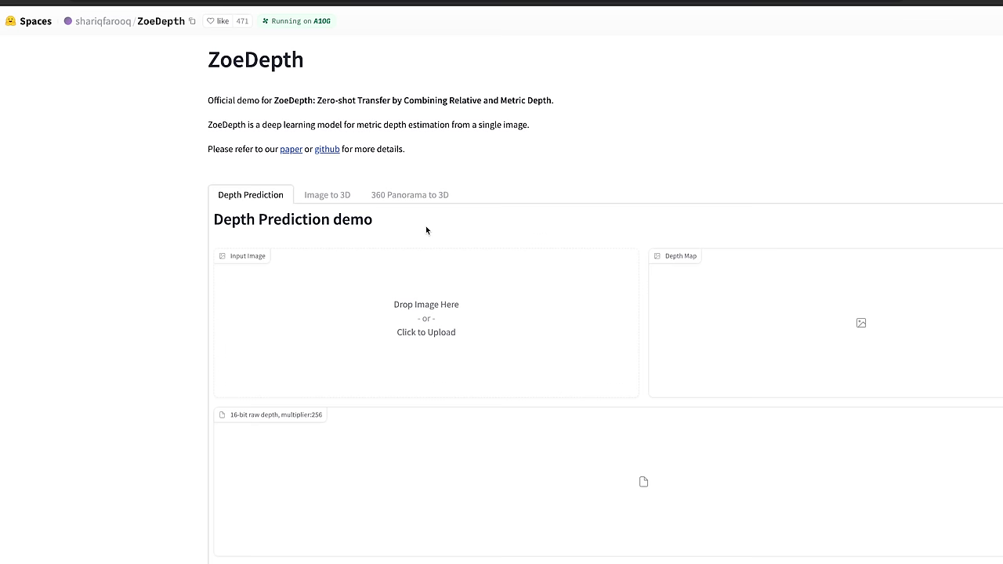
click(331, 200)
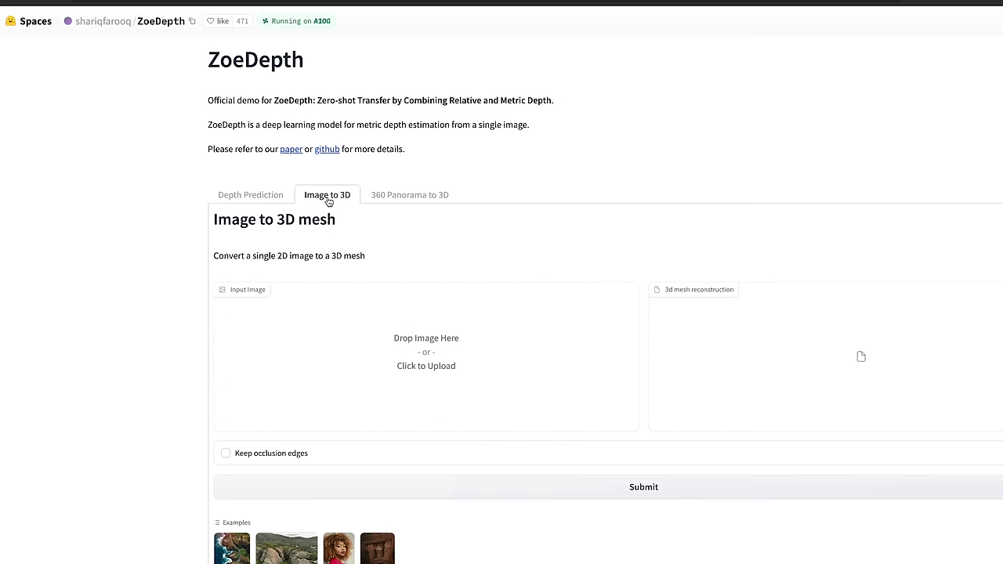
key(ctrl+v)
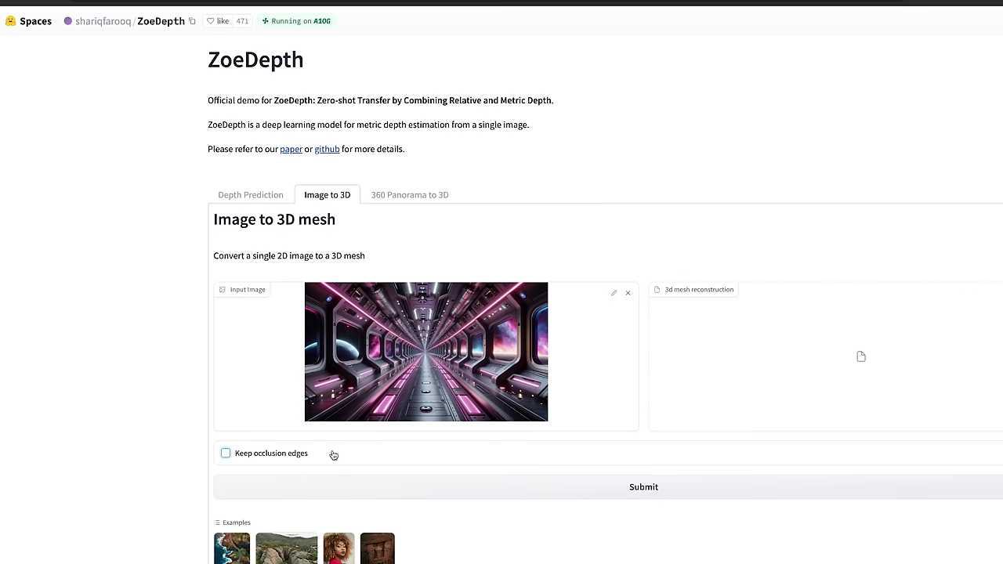
click(258, 456)
click(624, 497)
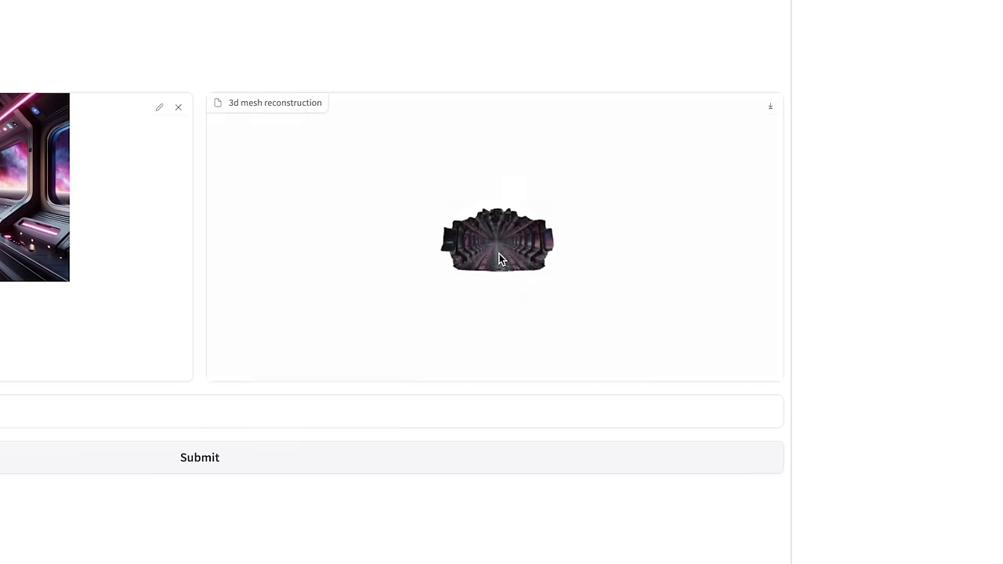
scroll(499, 259, up, 5)
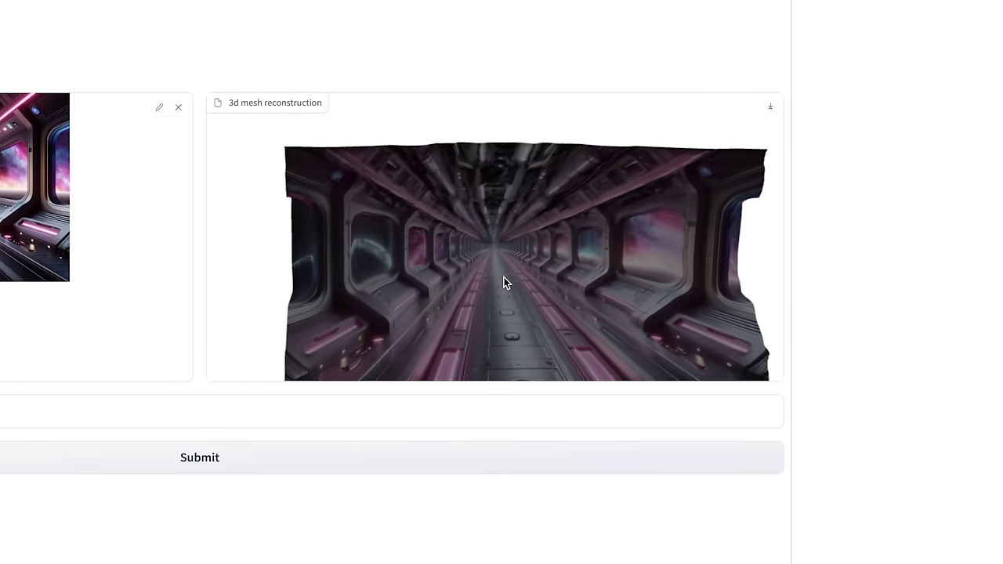
drag(506, 280, 476, 283)
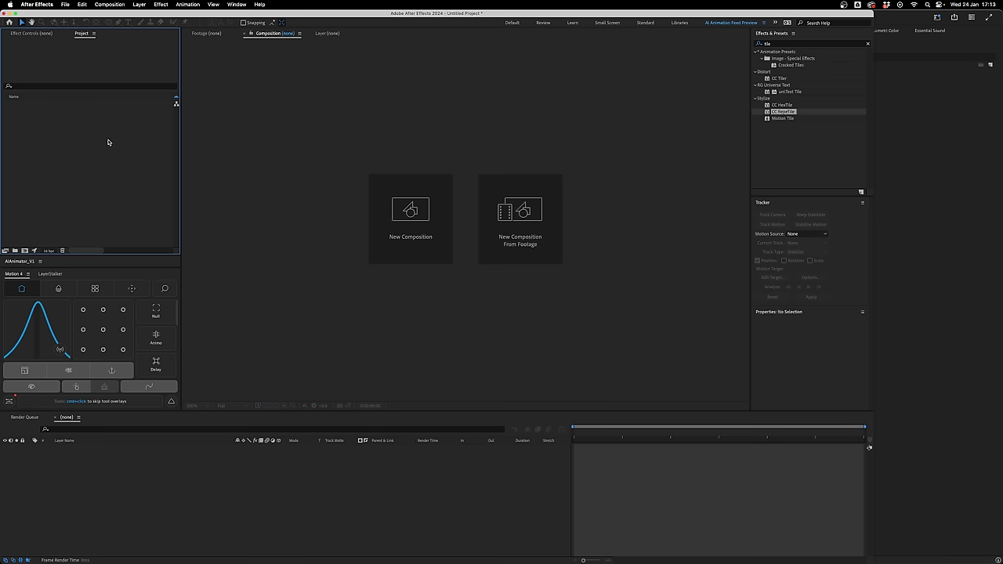
- Check the After Effects version in About, then bring up File > Import
click(46, 4)
click(45, 17)
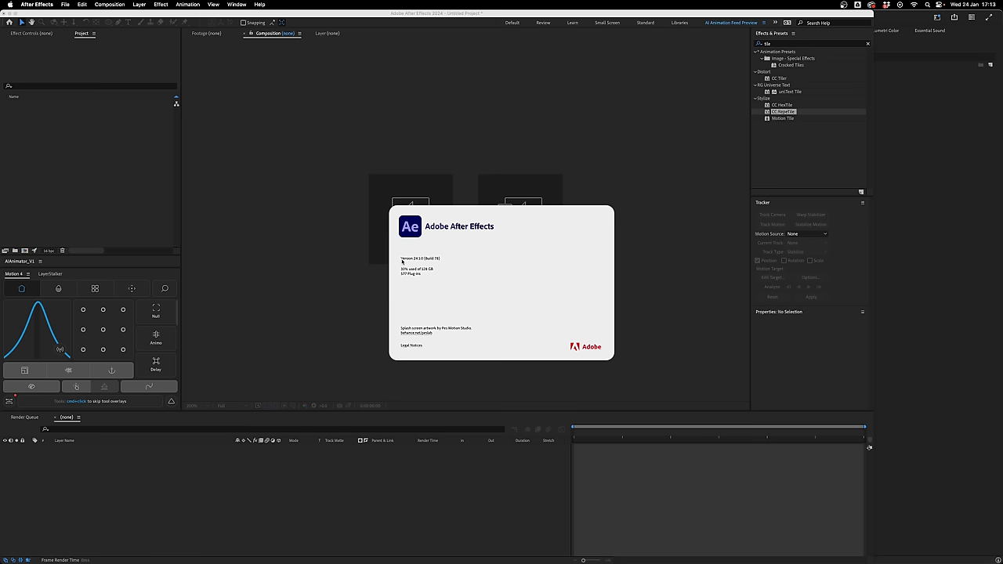
click(114, 168)
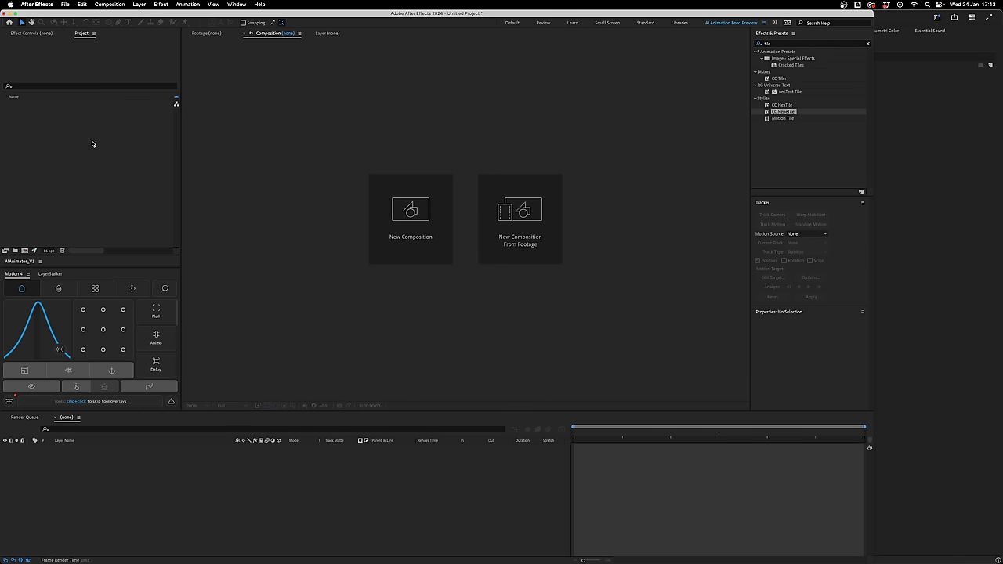
click(65, 5)
mouse_move(92, 121)
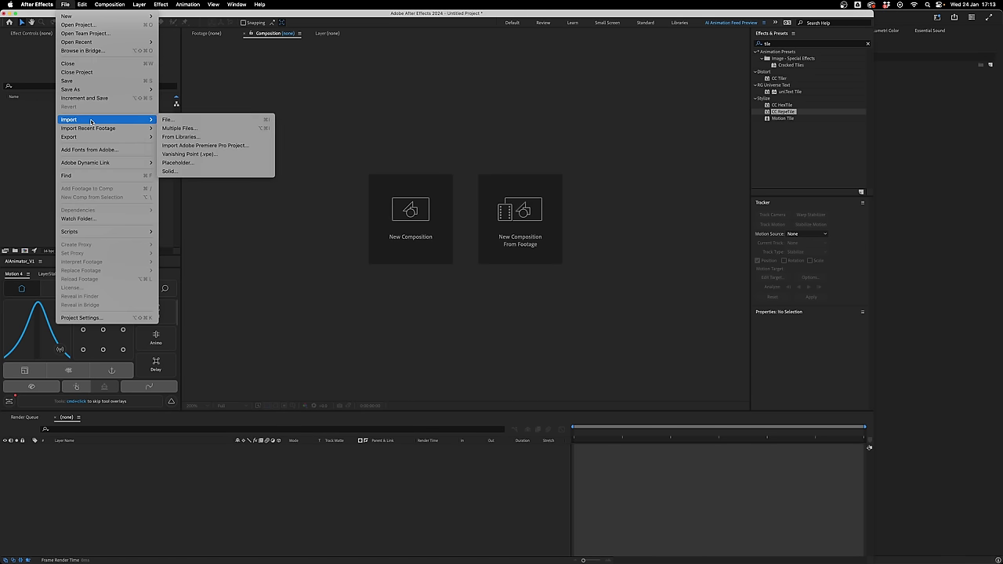
- Create Comp 1 from a preset with preview resolution set to Third
click(176, 122)
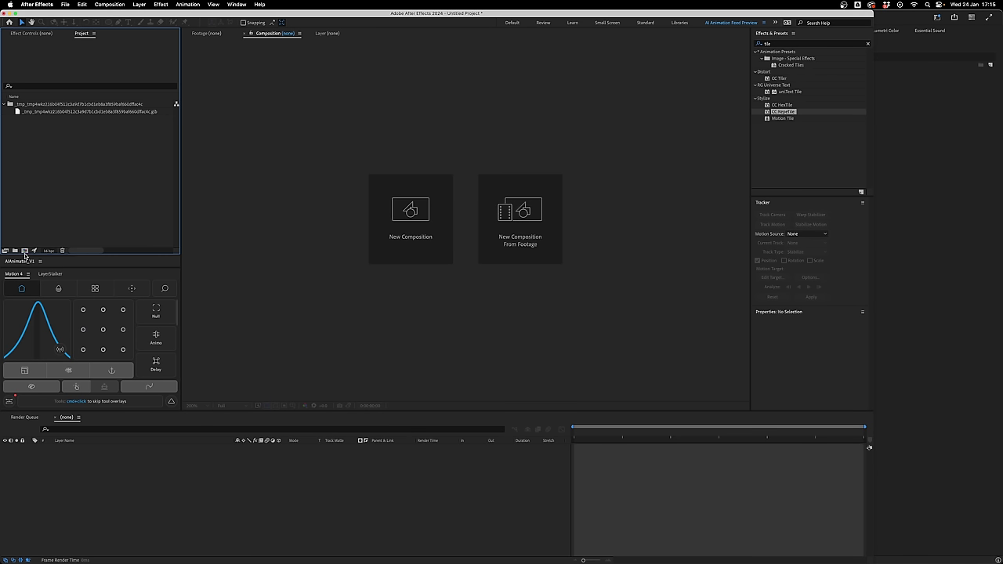
click(411, 219)
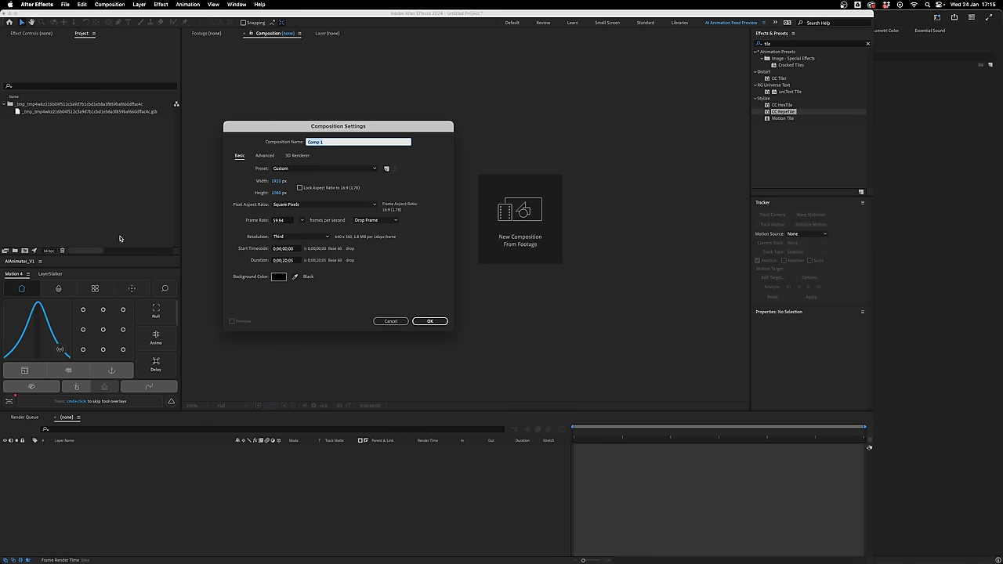
click(324, 168)
click(312, 232)
click(312, 236)
click(313, 280)
click(429, 321)
- Add the .glb corridor model to Comp 1 and set its Y Rotation to 180°
click(47, 111)
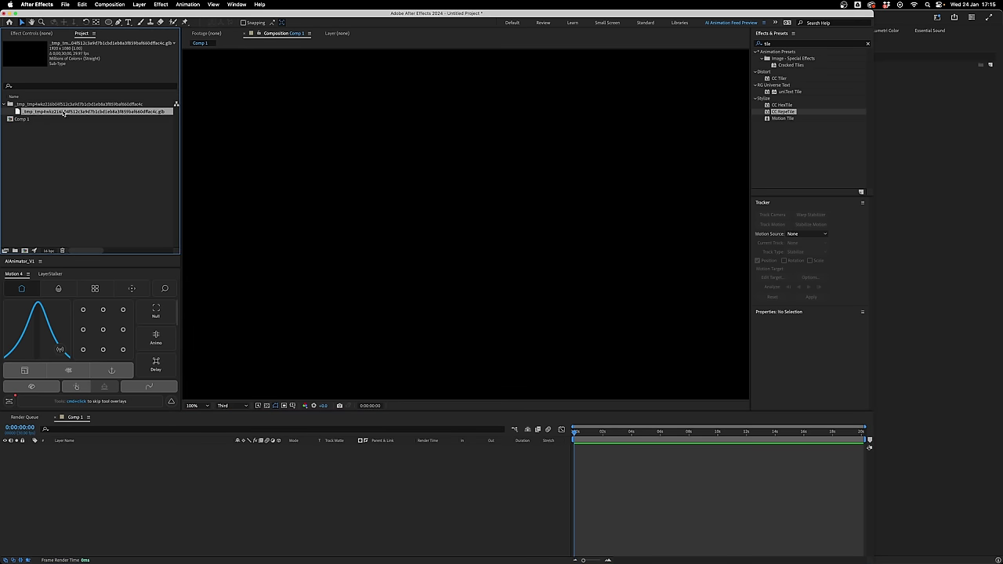
drag(66, 114, 174, 487)
click(560, 356)
key(r)
click(245, 467)
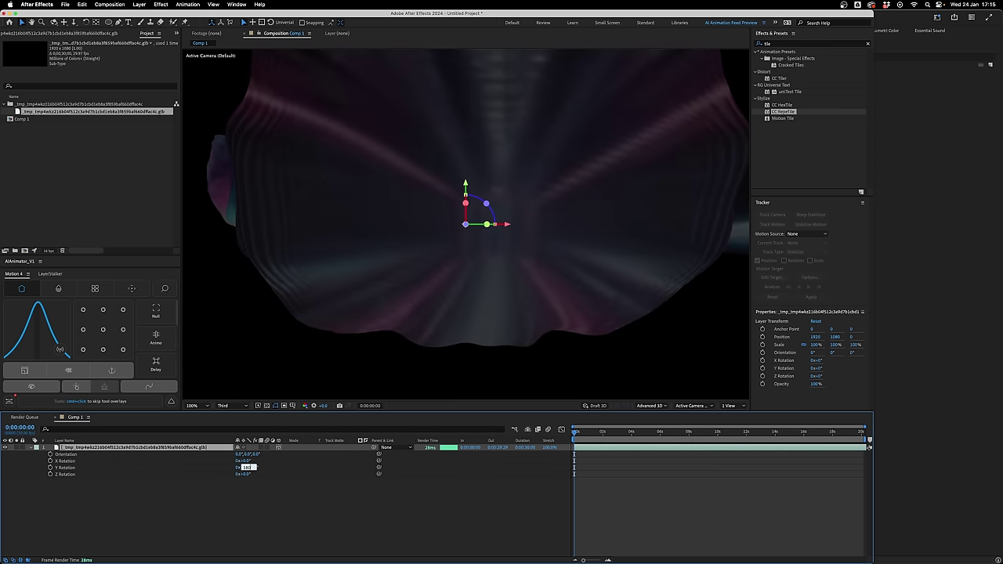
click(228, 478)
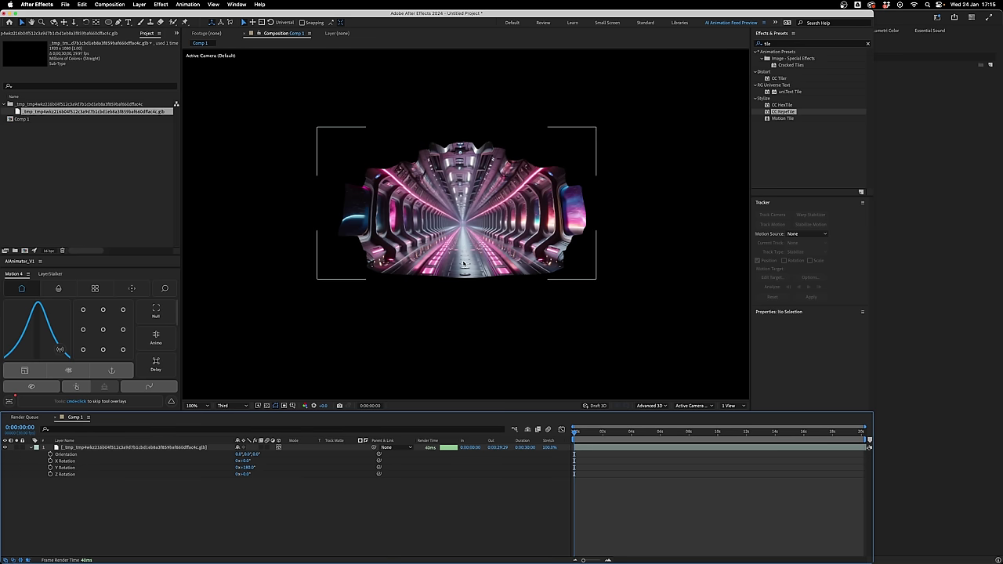
- Orbit and dolly the camera until the corridor tunnel fills the view
key(c)
drag(469, 249, 504, 95)
key(c)
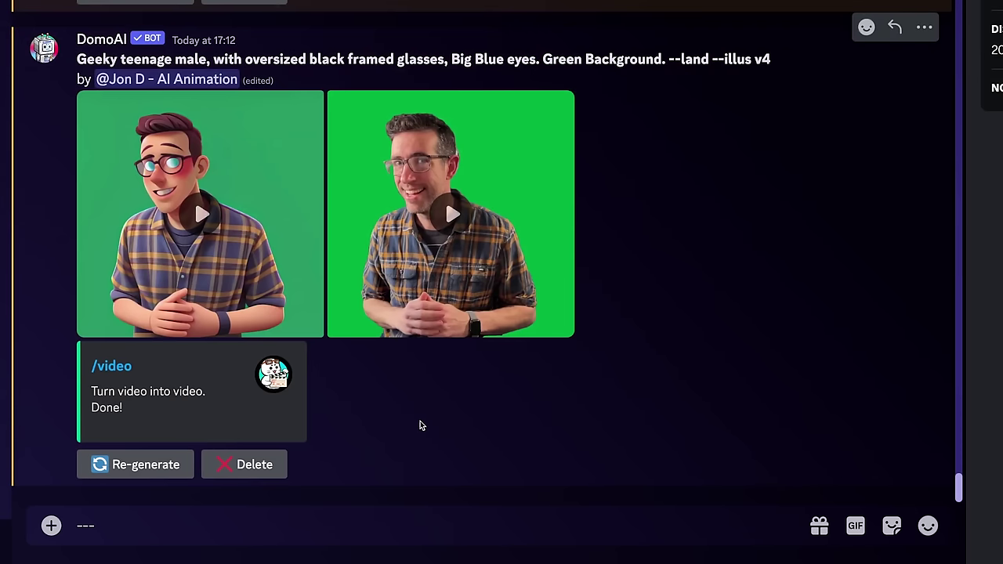
- Play the left cartoon character video full-size in Discord's media viewer
click(202, 216)
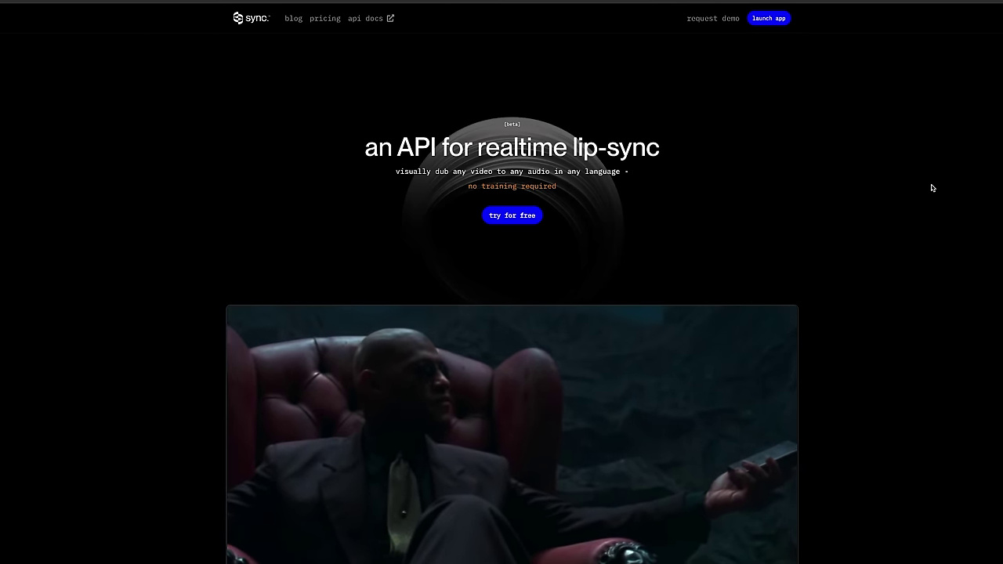
- Launch the Sync Labs app and submit the lip-sync job on the sync-1.5-beta model
click(768, 18)
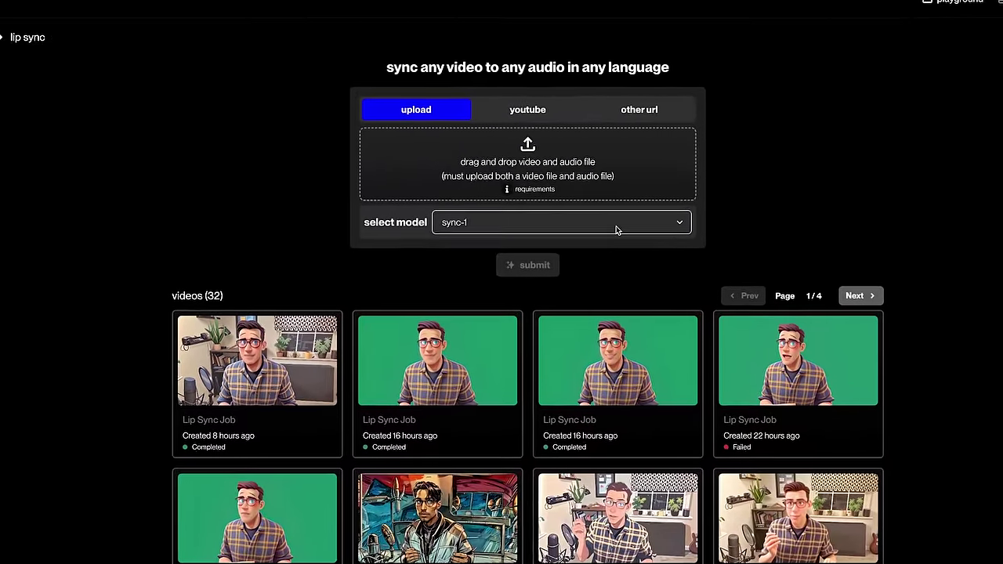
click(616, 225)
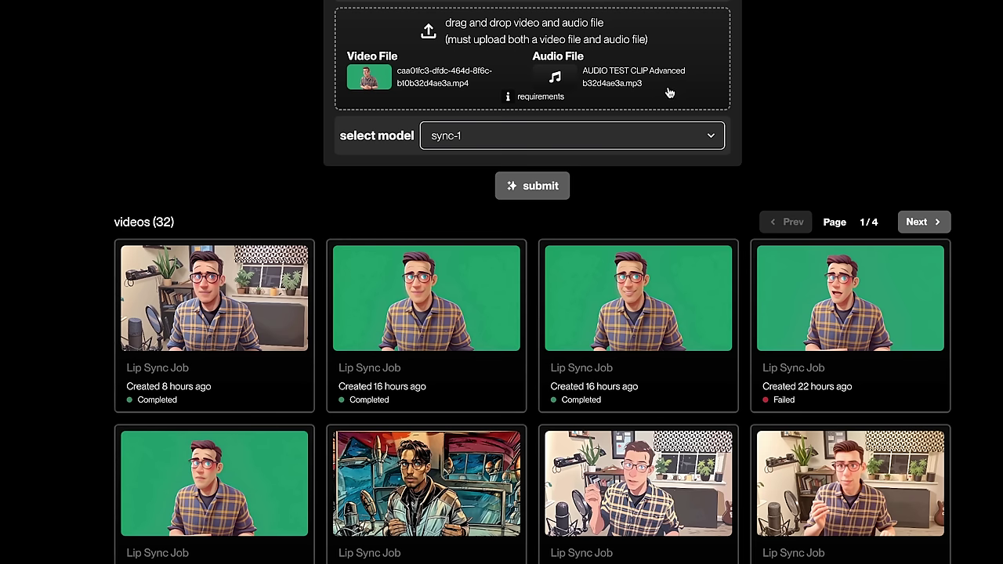
click(538, 144)
click(479, 119)
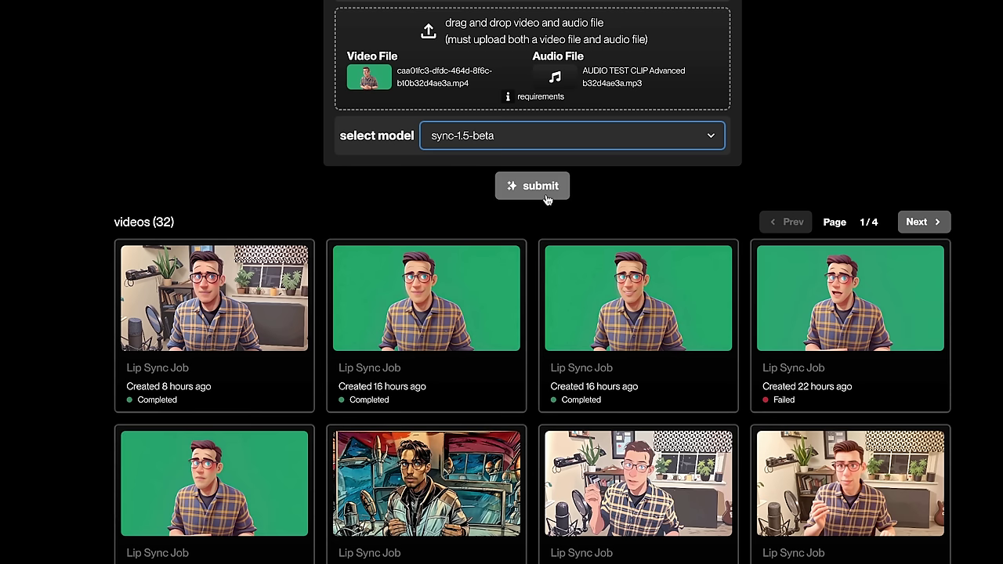
click(541, 188)
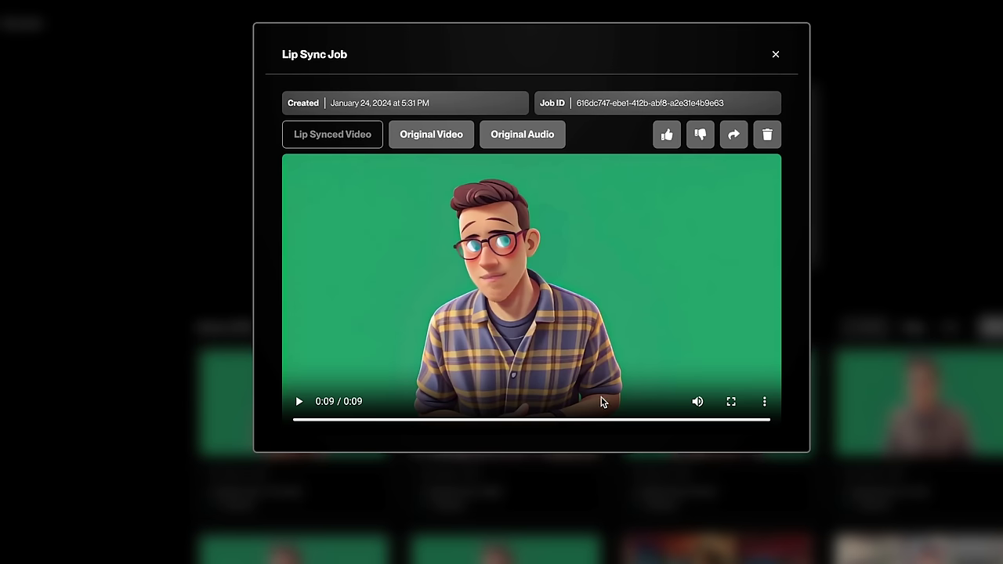
- Bring up the Download option from the lip-synced video player's three-dot menu
click(765, 403)
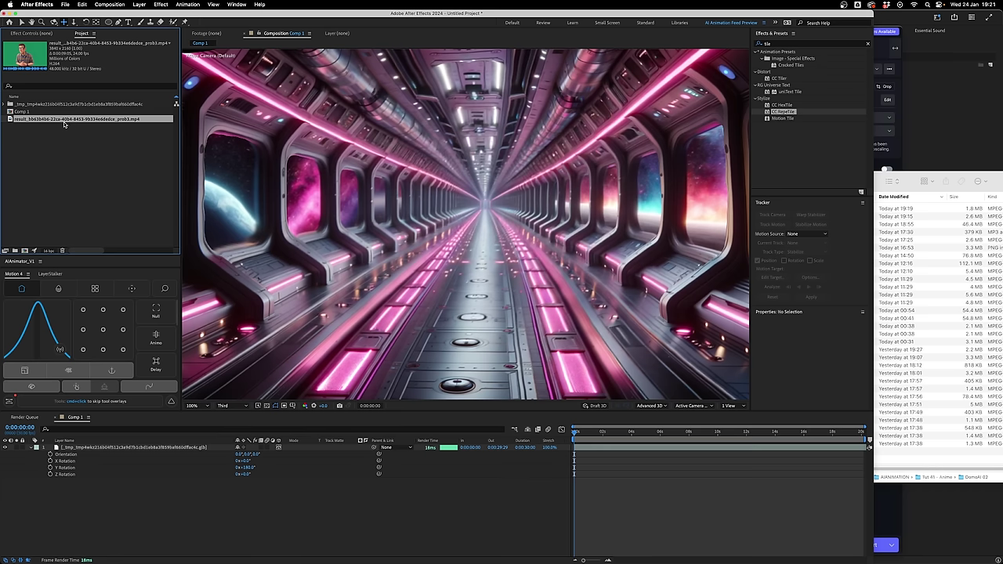
- Add the lip-synced character clip to Comp 1 and apply Keylight (1.2) to it
drag(66, 120, 185, 449)
right_click(156, 448)
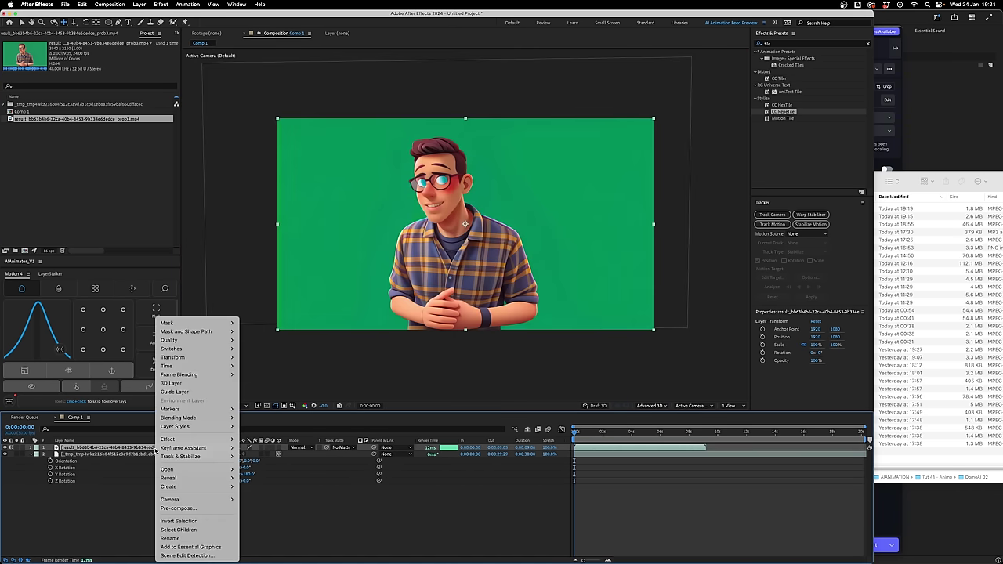
mouse_move(196, 442)
mouse_move(298, 358)
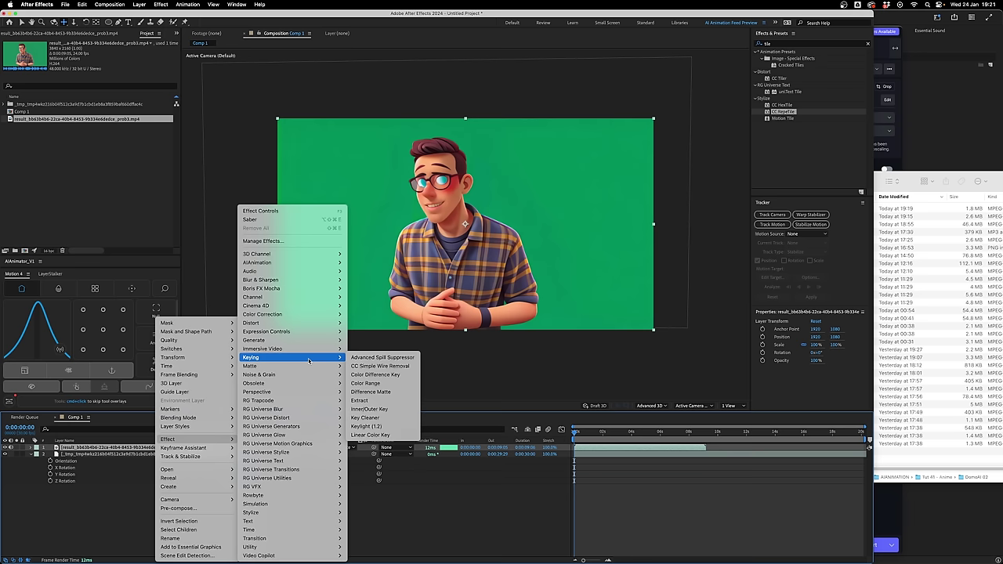
click(369, 426)
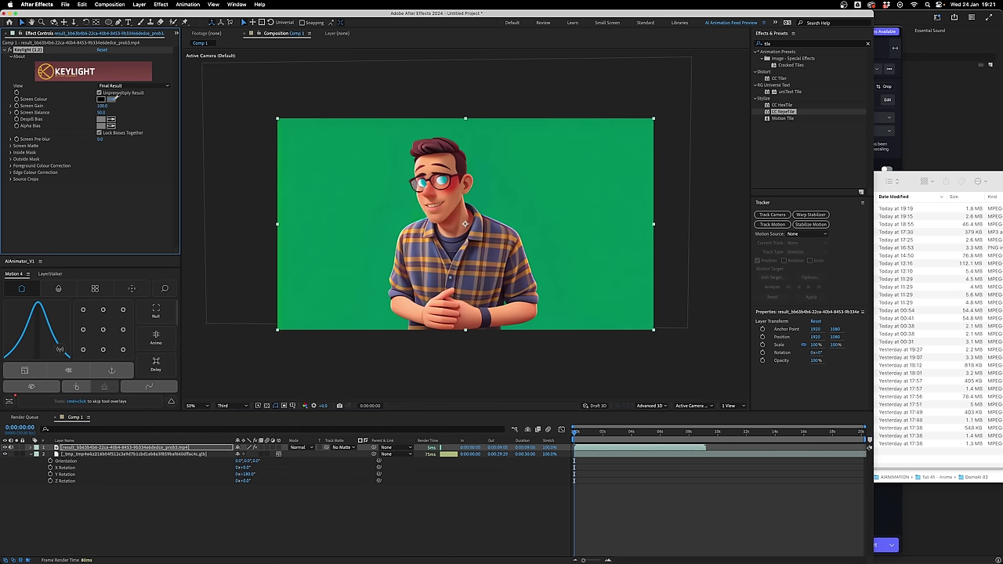
- Sample the green background as Screen Colour and set Screen Gain to 50
click(330, 172)
click(102, 105)
text(50)
key(Return)
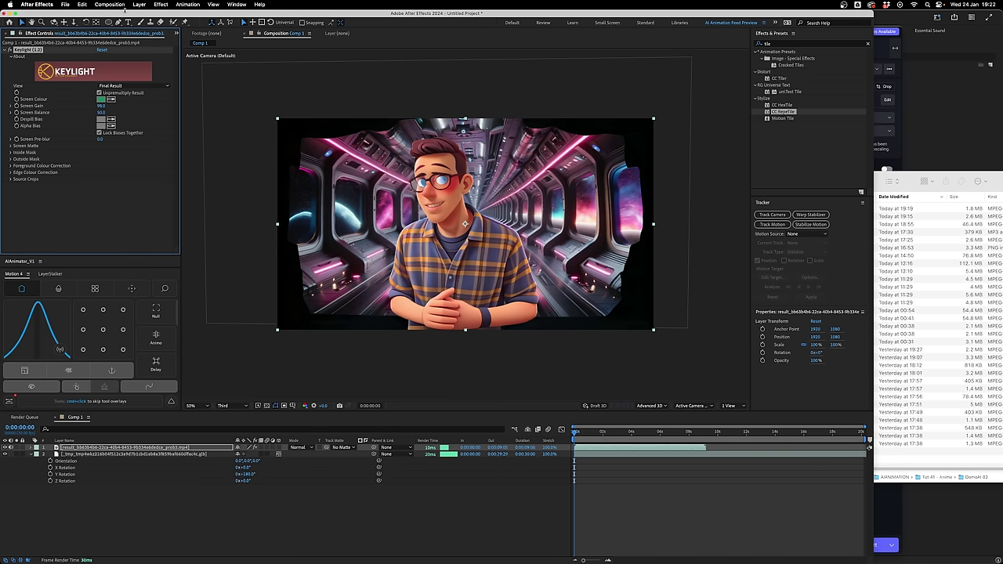
- Draw a mask around the character's glasses and track it to follow them
key(g)
click(419, 192)
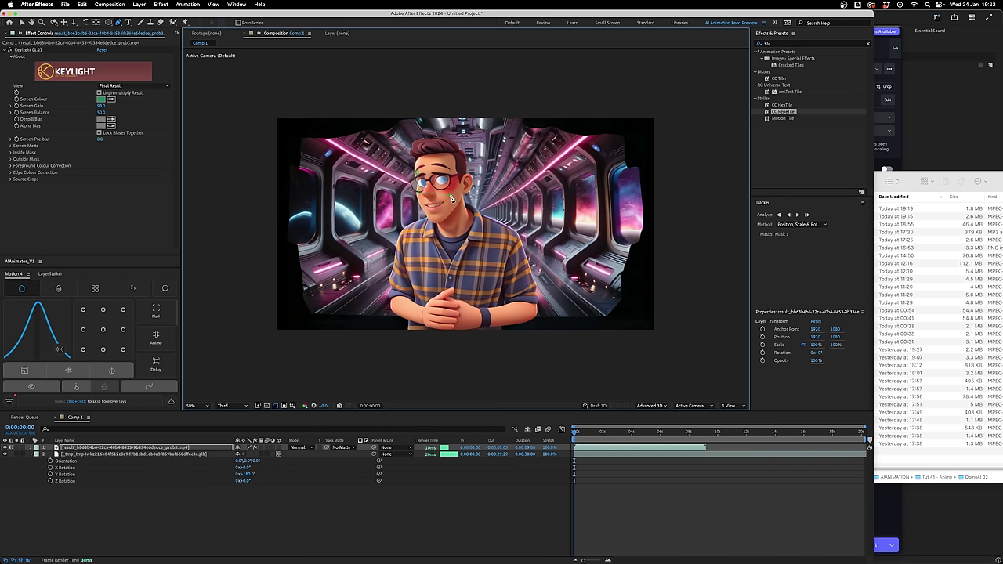
click(457, 182)
click(458, 166)
click(423, 192)
key(m)
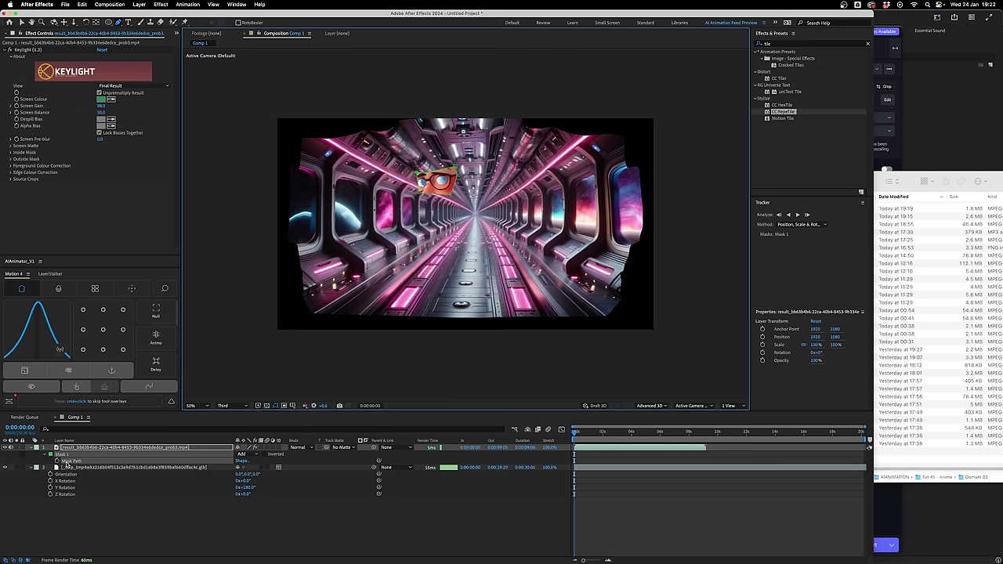
key(alt+super+t)
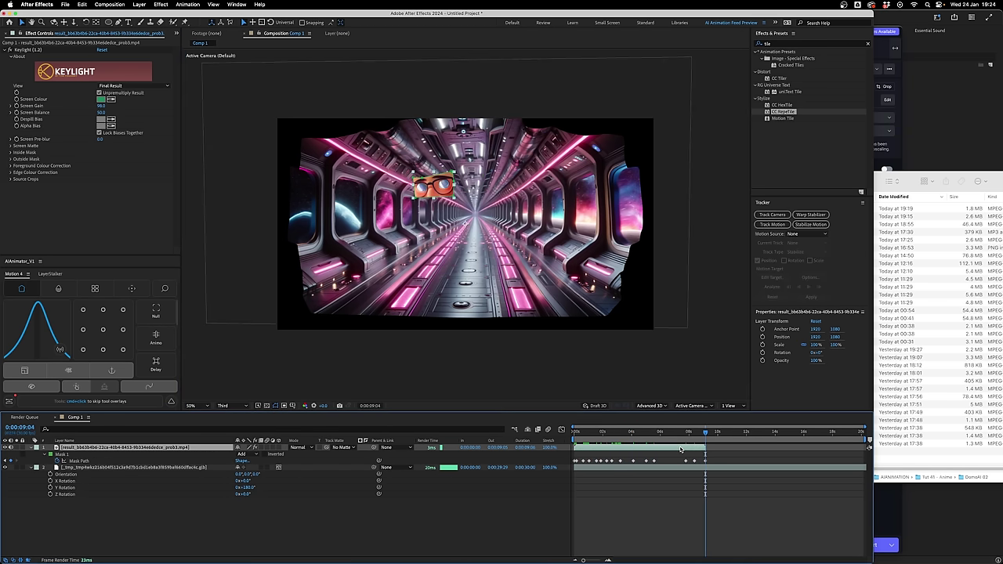
- Duplicate the character layer and remove Keylight from the duplicate
key(super+d)
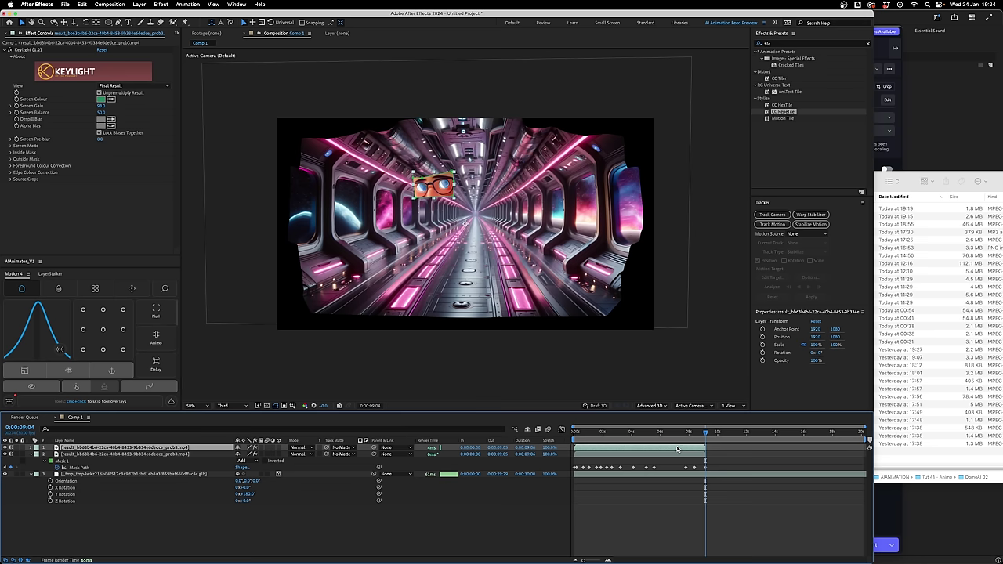
click(29, 50)
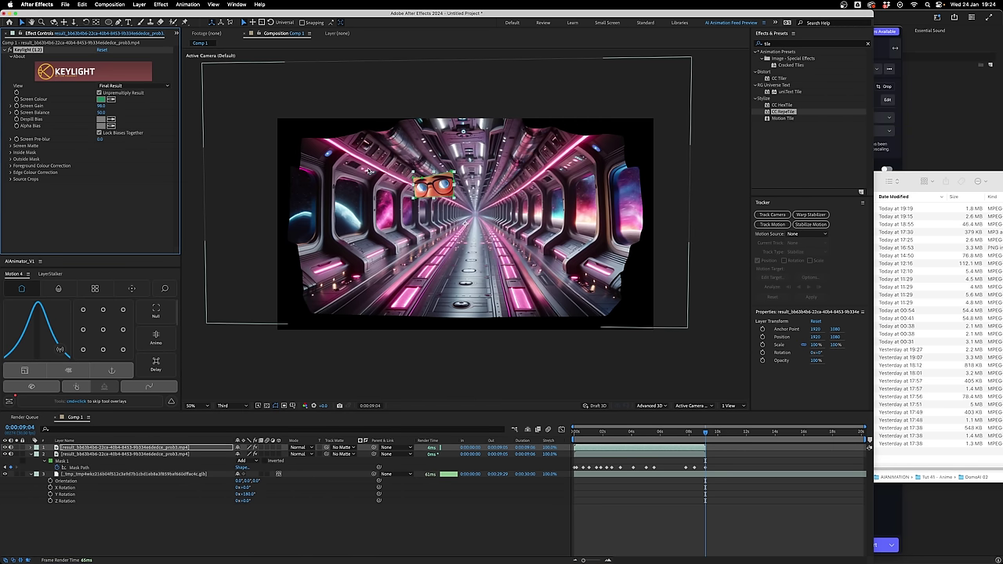
key(Delete)
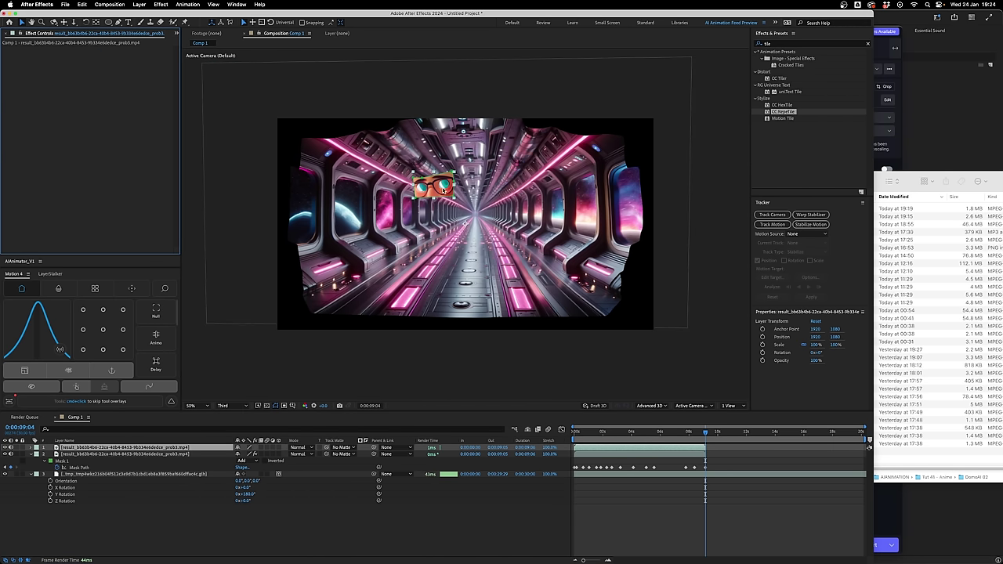
- Delete Mask 1 from the second layer, preview the clip, and select both character layers
click(661, 457)
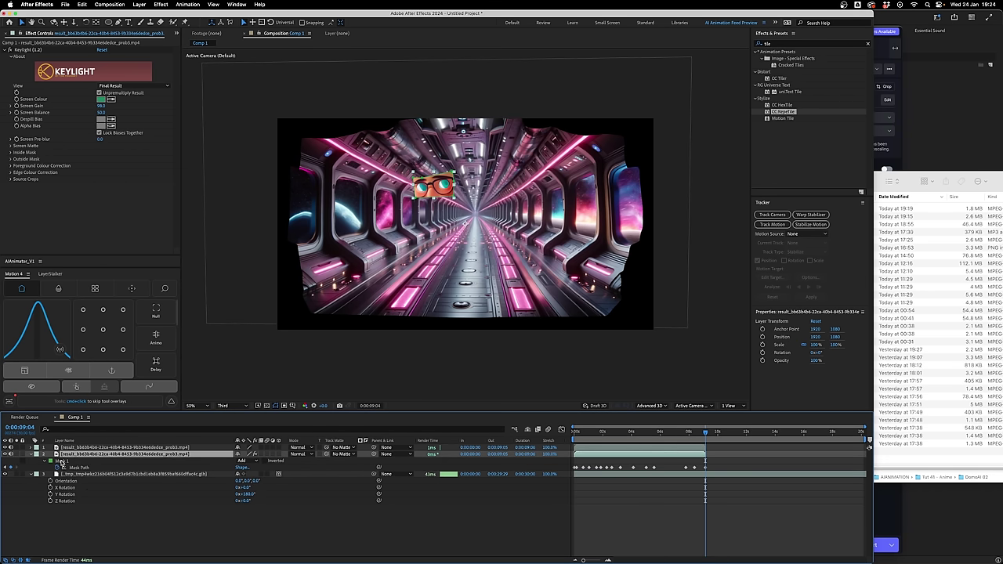
click(63, 461)
key(Delete)
mouse_move(619, 433)
mouse_down()
mouse_move(653, 434)
mouse_move(632, 434)
mouse_up()
click(633, 448)
shift+click(625, 458)
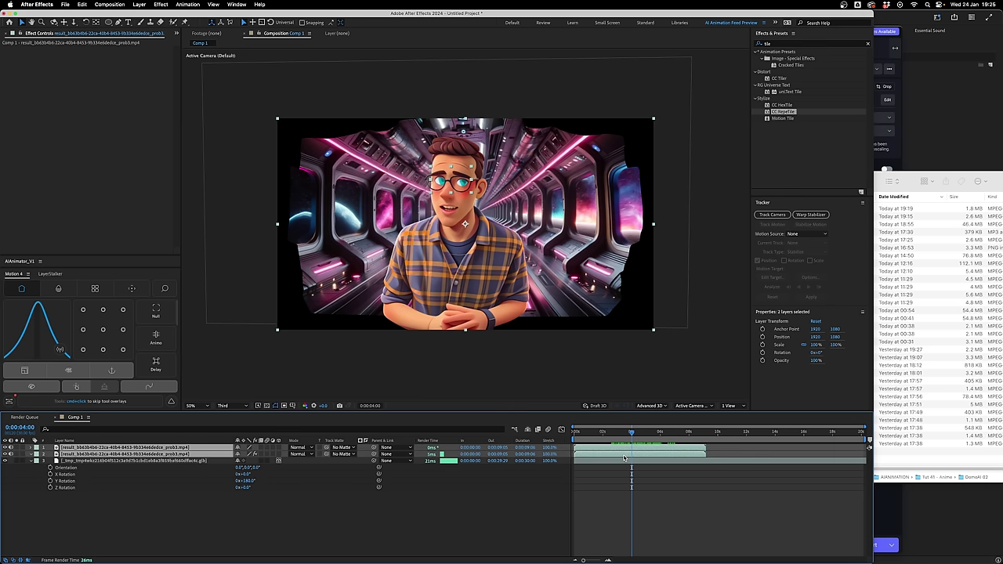
- Pre-compose the two character layers into a precomp named Character
key(super+shift+c)
text(Character)
key(Return)
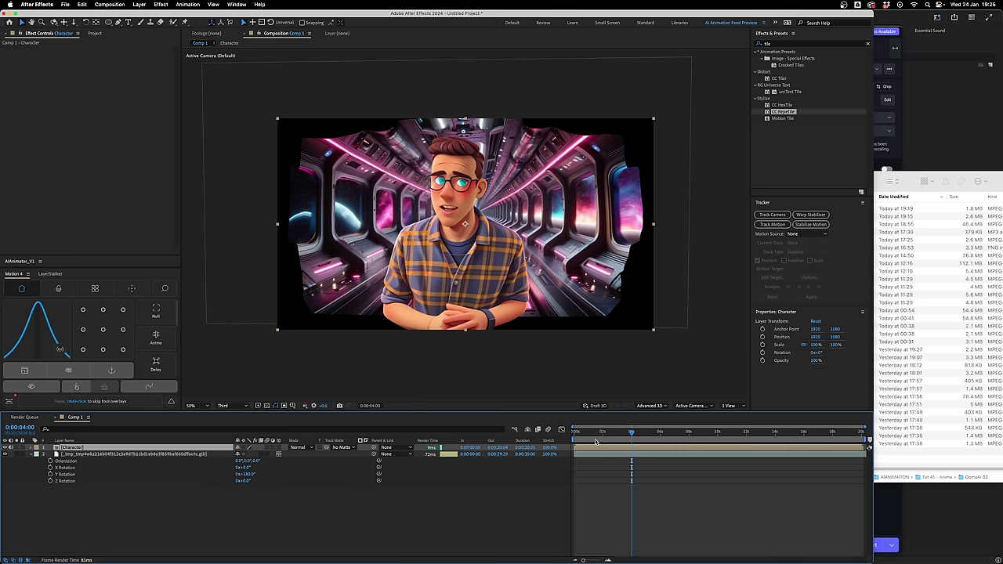
- Make the Character layer 3D and push it further back in Z depth
click(279, 448)
key(p)
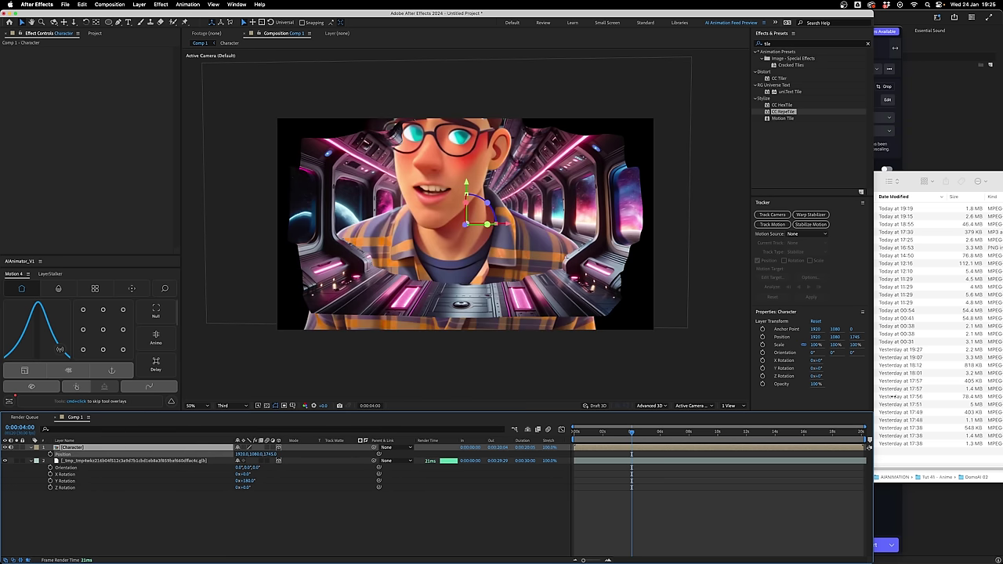
drag(268, 454, 239, 454)
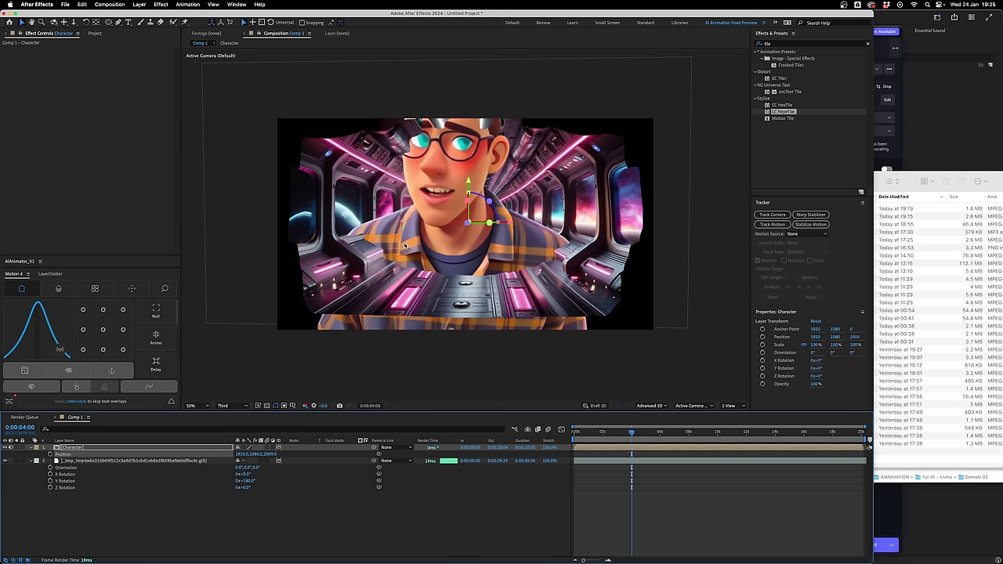
- Scale the Character layer to 27% and raise it higher in the corridor
click(79, 448)
key(s)
click(247, 454)
text(27)
key(Return)
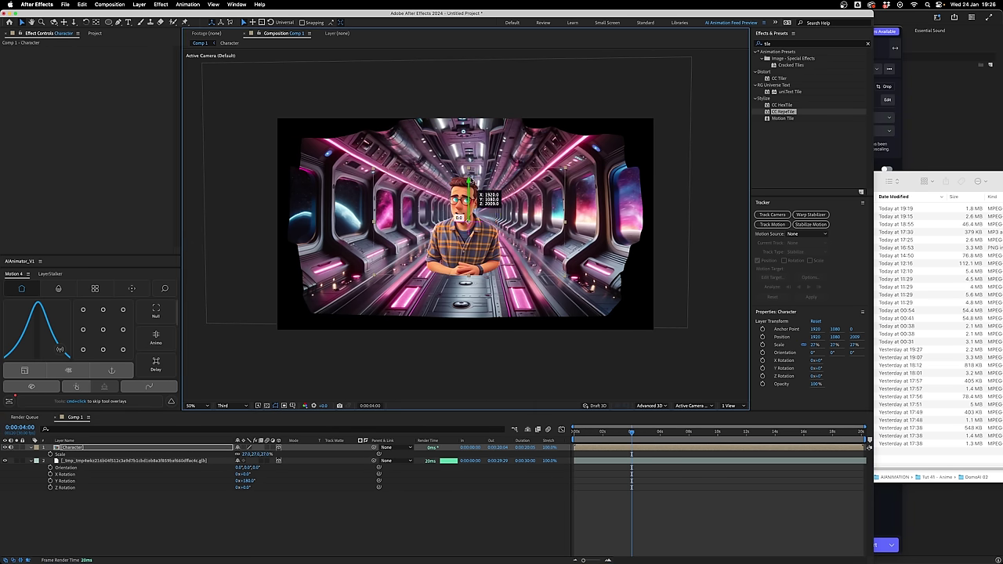
mouse_move(469, 220)
mouse_down()
mouse_move(467, 194)
mouse_move(459, 217)
mouse_up()
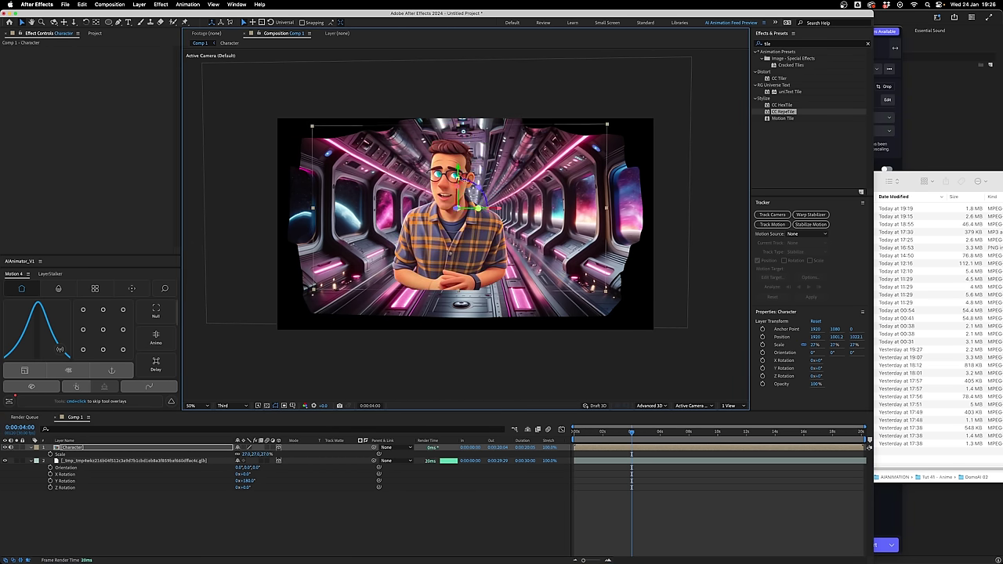
- Add a camera with the 50mm preset and dolly it in until the corridor fills the frame
click(106, 535)
right_click(107, 455)
mouse_move(119, 461)
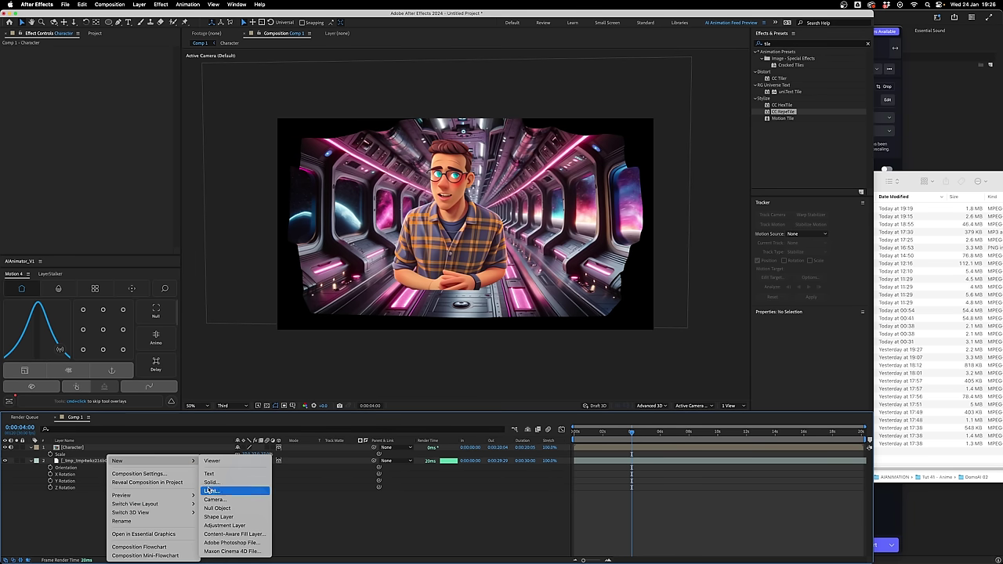
click(214, 500)
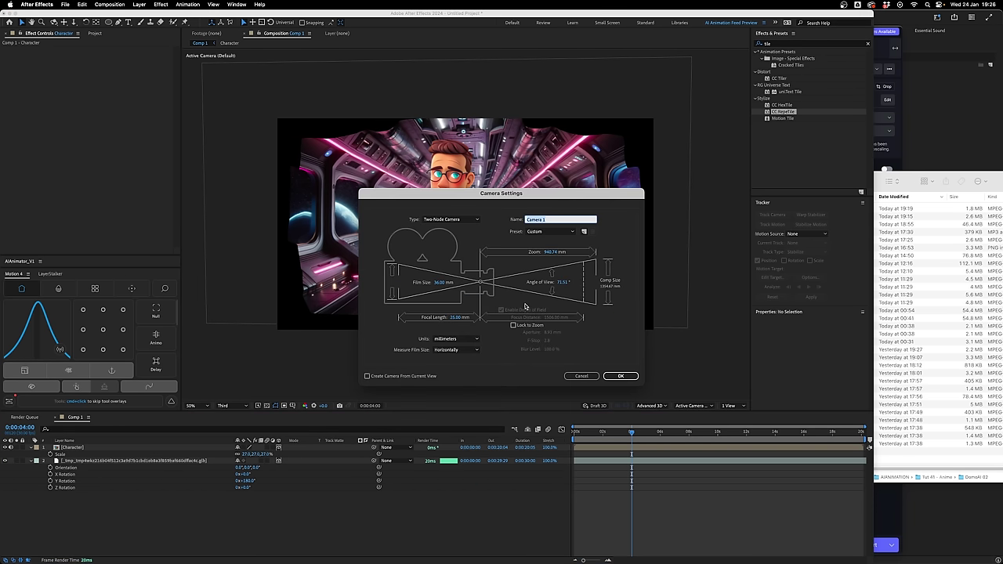
click(546, 232)
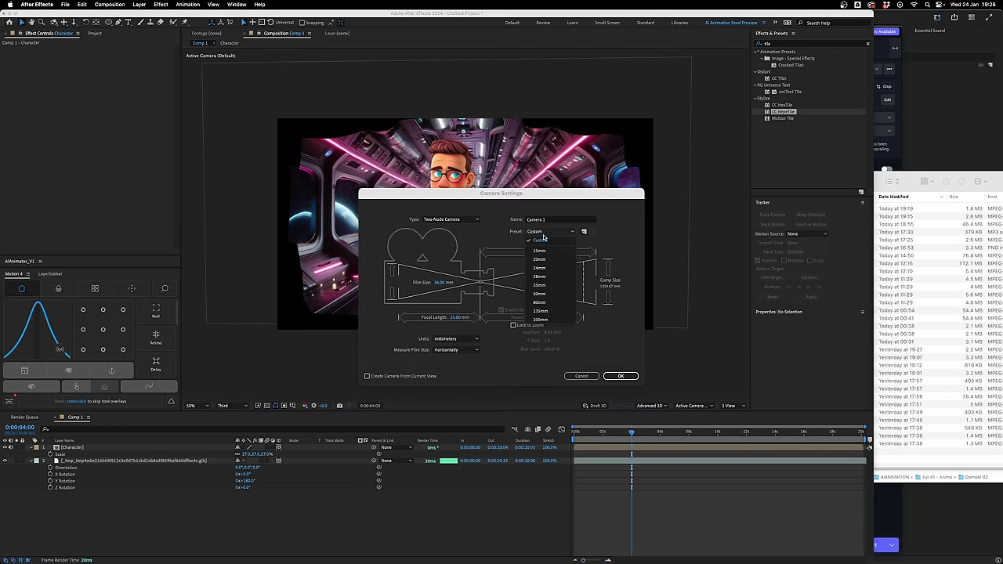
click(547, 294)
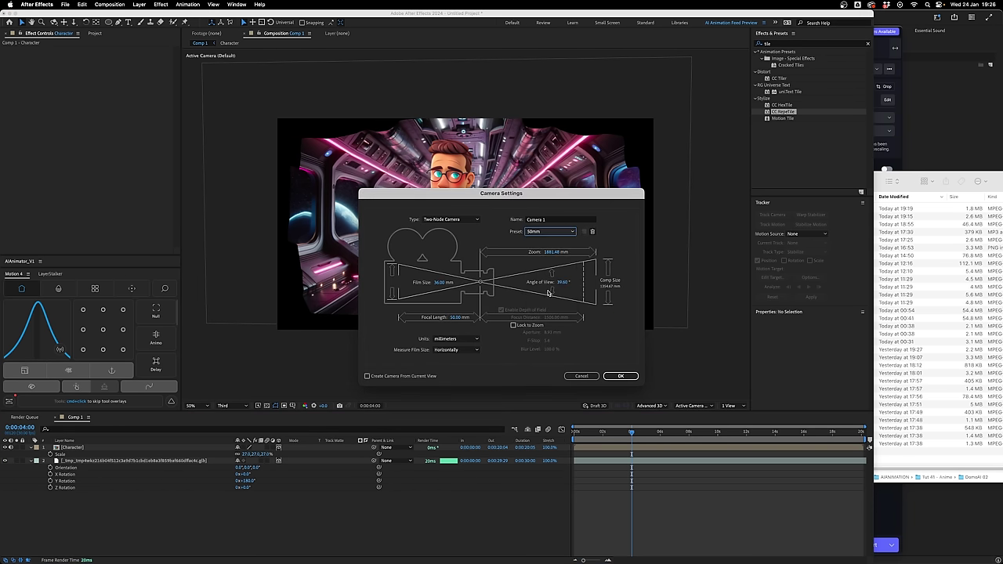
click(621, 376)
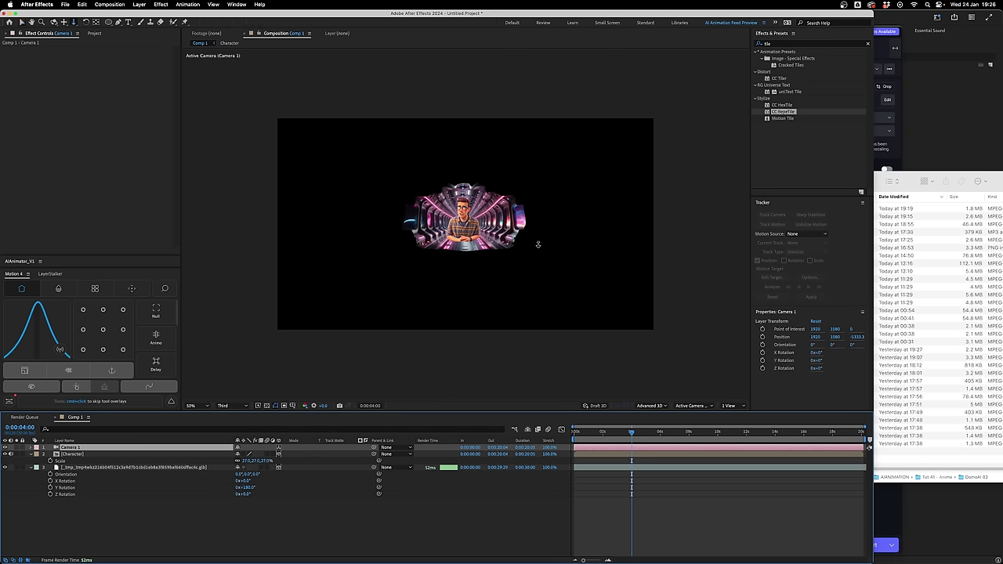
drag(531, 264, 571, 217)
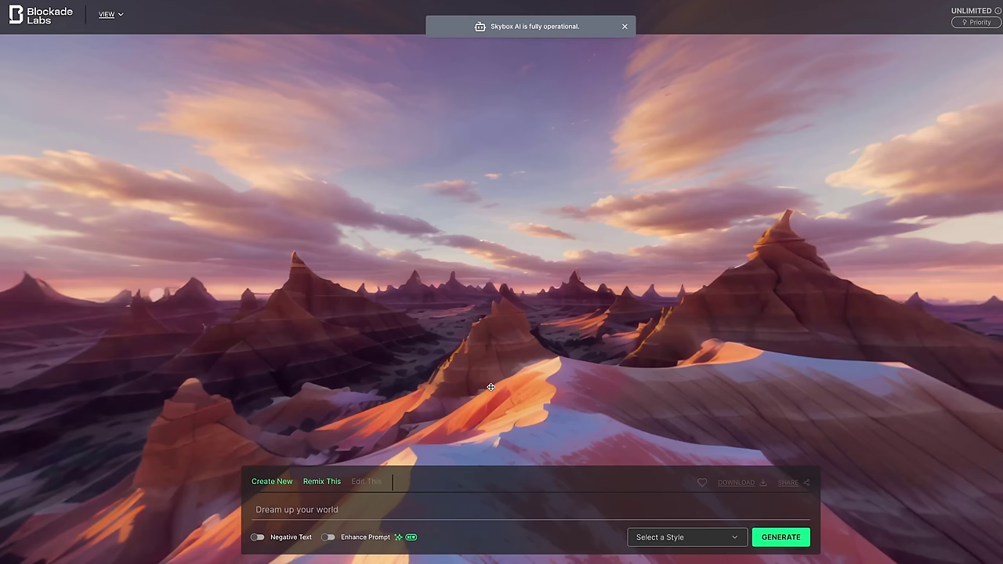
- Paste the corridor description into the skybox prompt and delete 'dynamic angle' from it
click(394, 507)
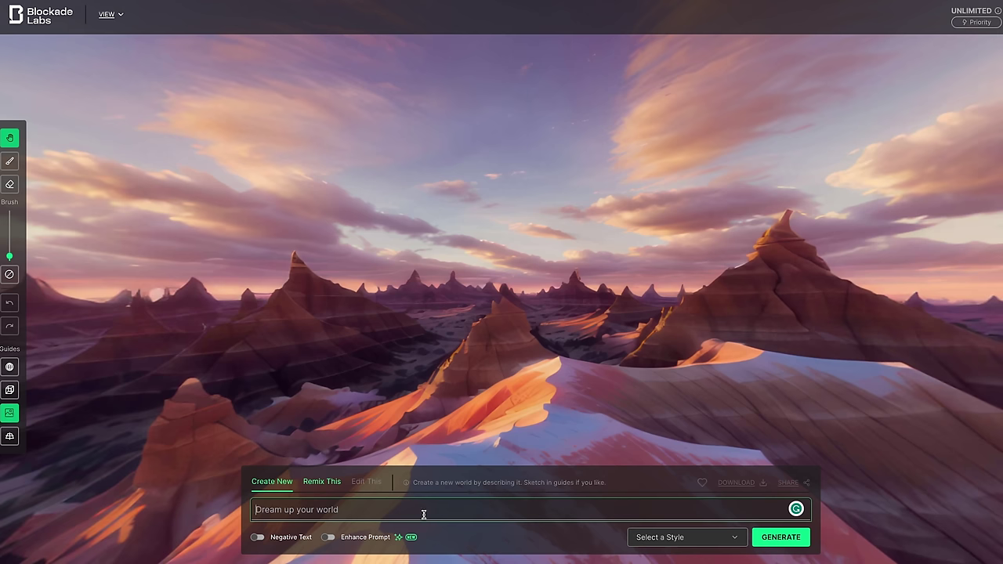
key(ctrl+v)
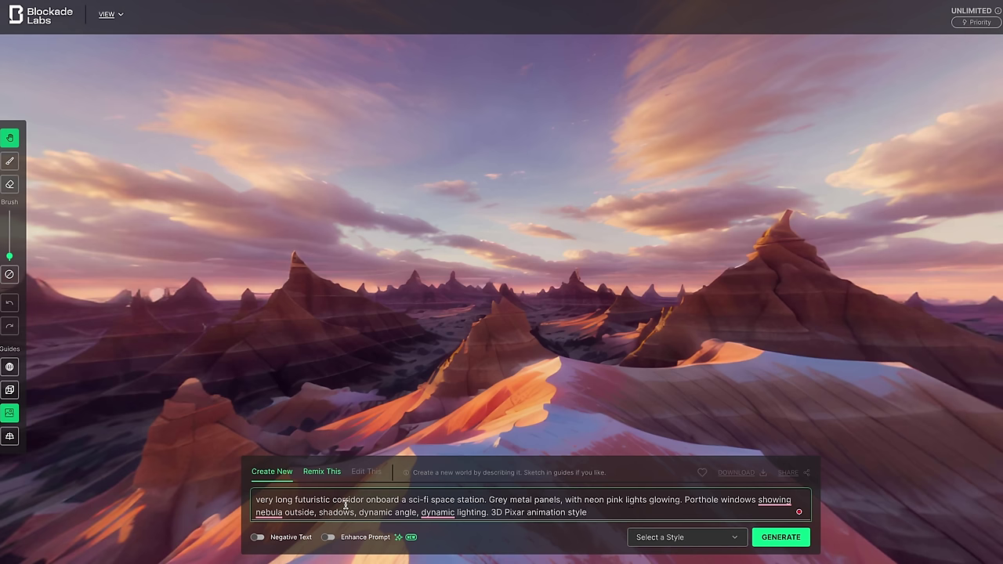
drag(359, 514, 416, 513)
key(BackSpace)
key(BackSpace)
key(BackSpace)
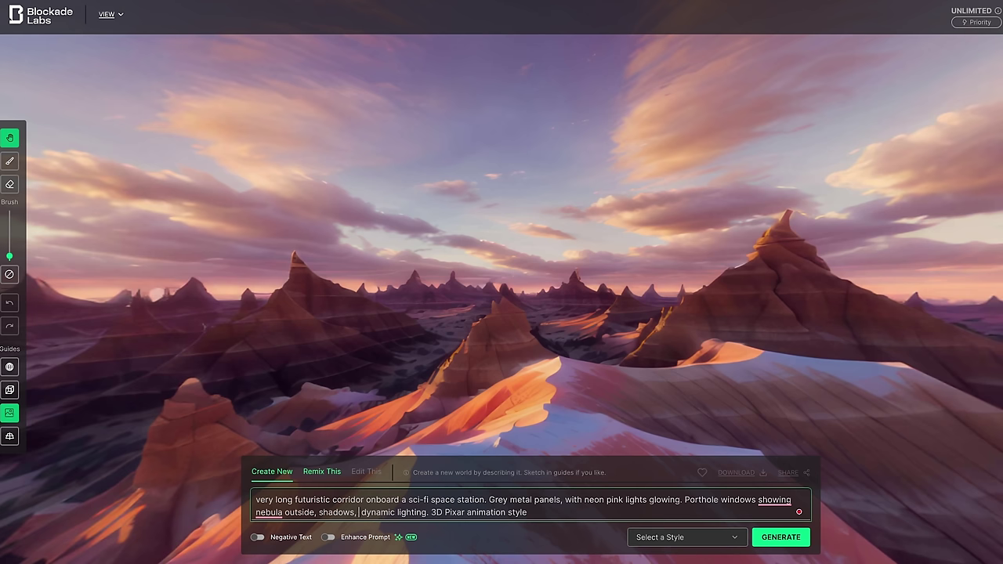
click(565, 512)
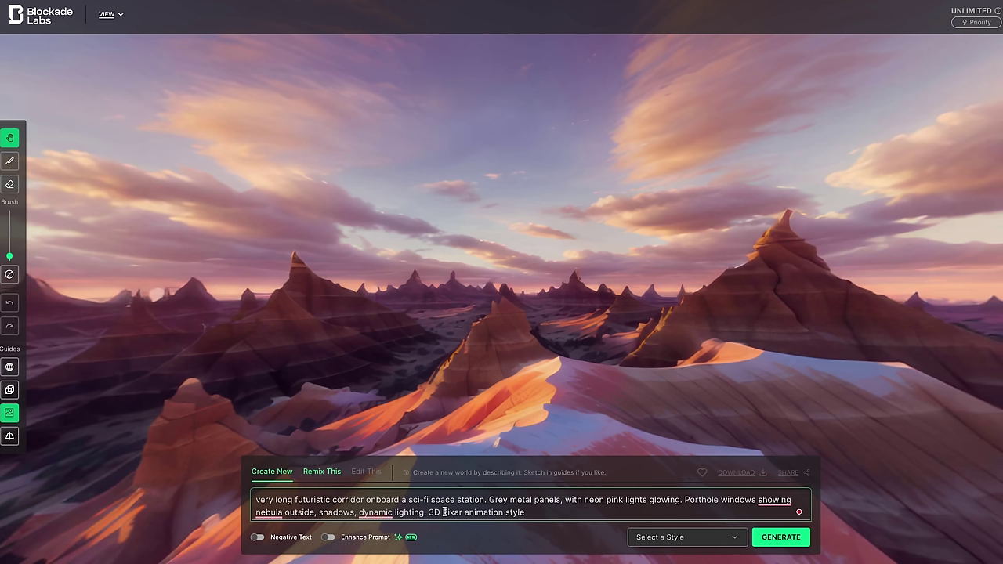
drag(429, 512, 534, 512)
click(538, 512)
- Choose the Render > Stylized CGI Realism style and generate the skybox
click(696, 539)
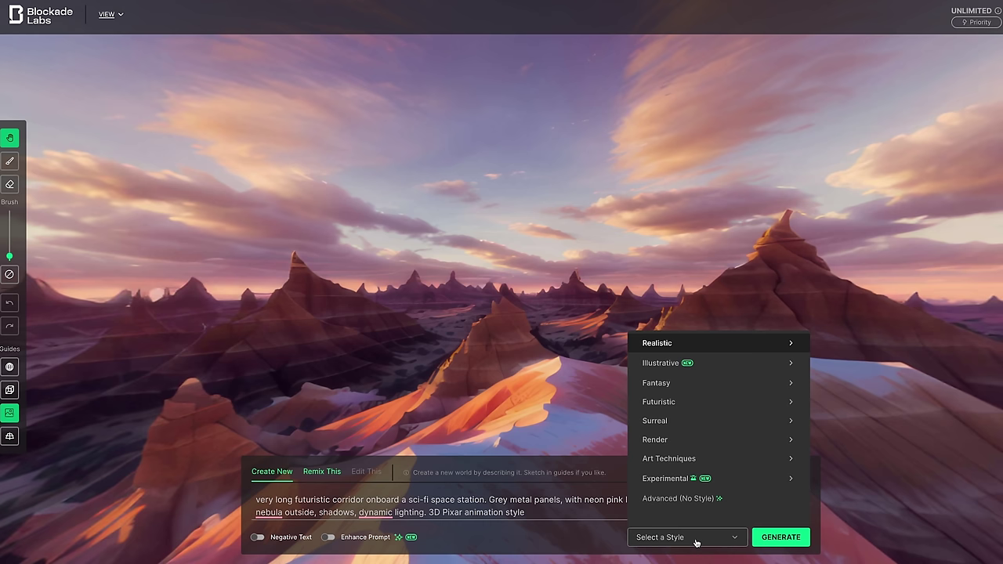
click(723, 439)
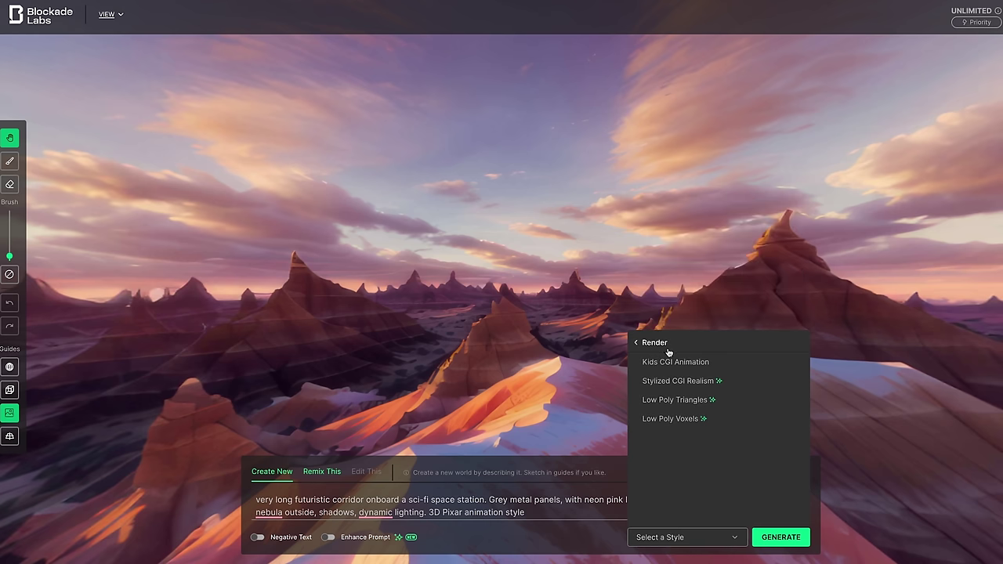
click(704, 382)
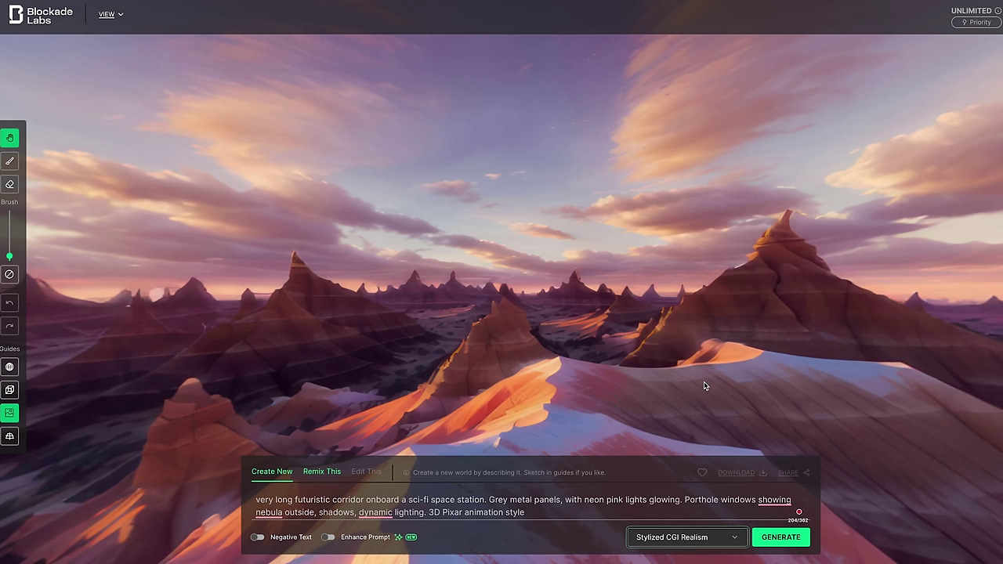
click(777, 540)
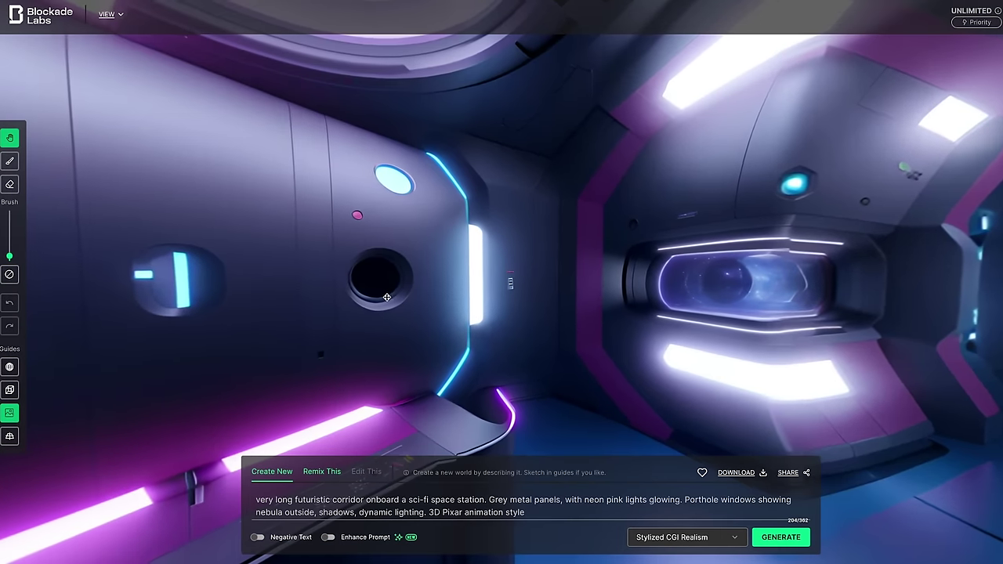
- Look around to the corridor's end wall, then download the skybox as an HDR file
drag(387, 297, 678, 195)
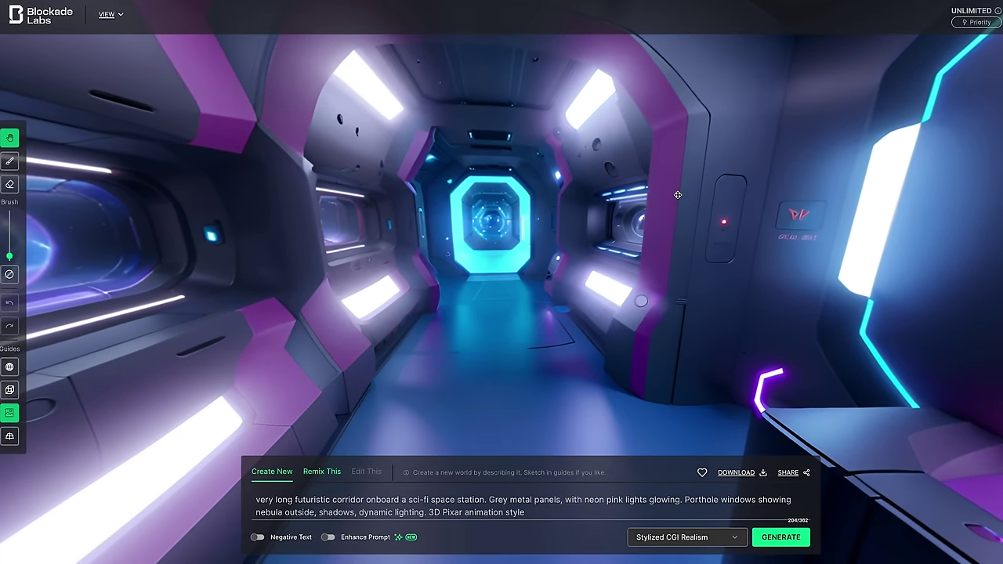
click(740, 476)
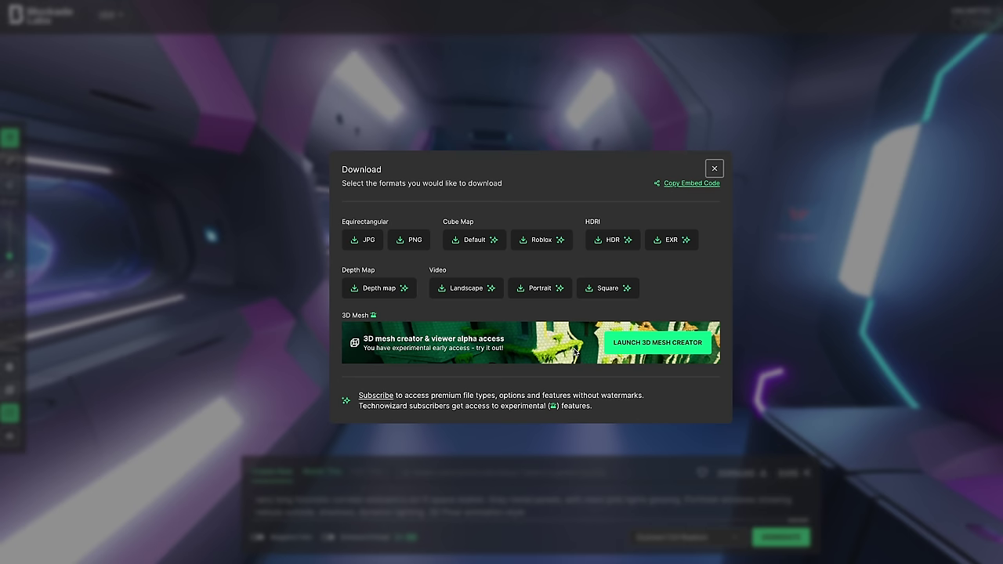
click(614, 248)
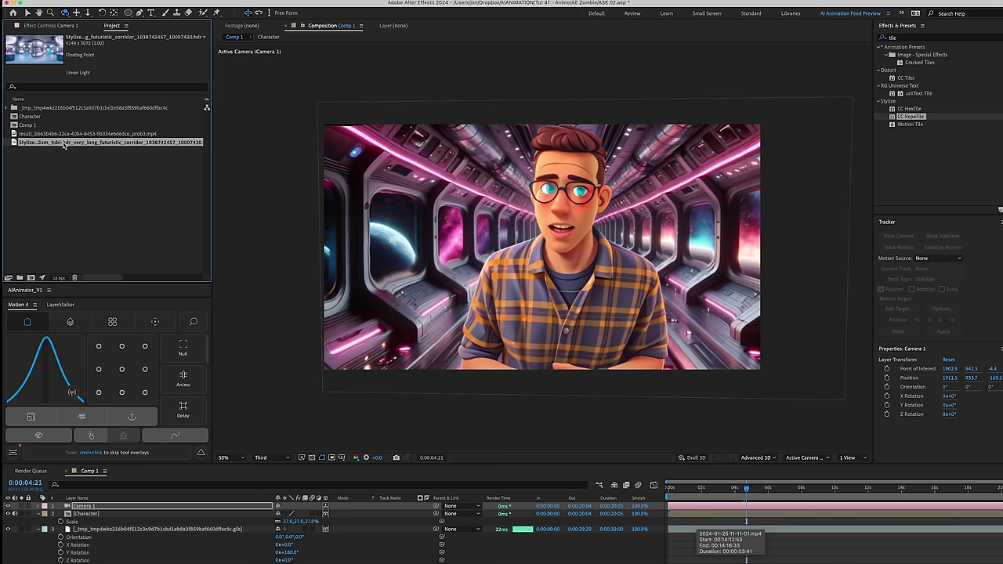
- Add the HDR skybox footage to the comp and create an Environment light
drag(65, 144, 133, 508)
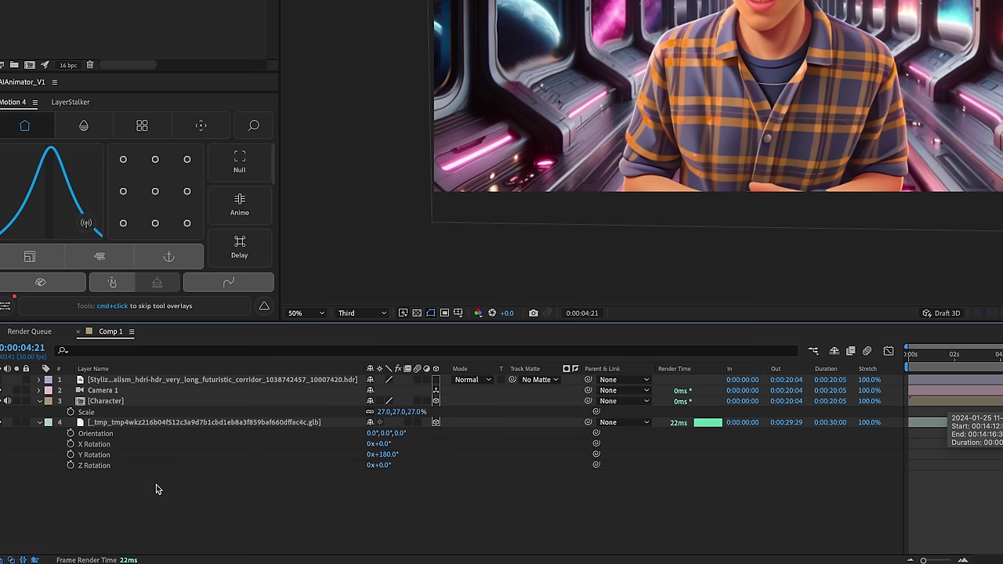
right_click(158, 489)
mouse_move(227, 402)
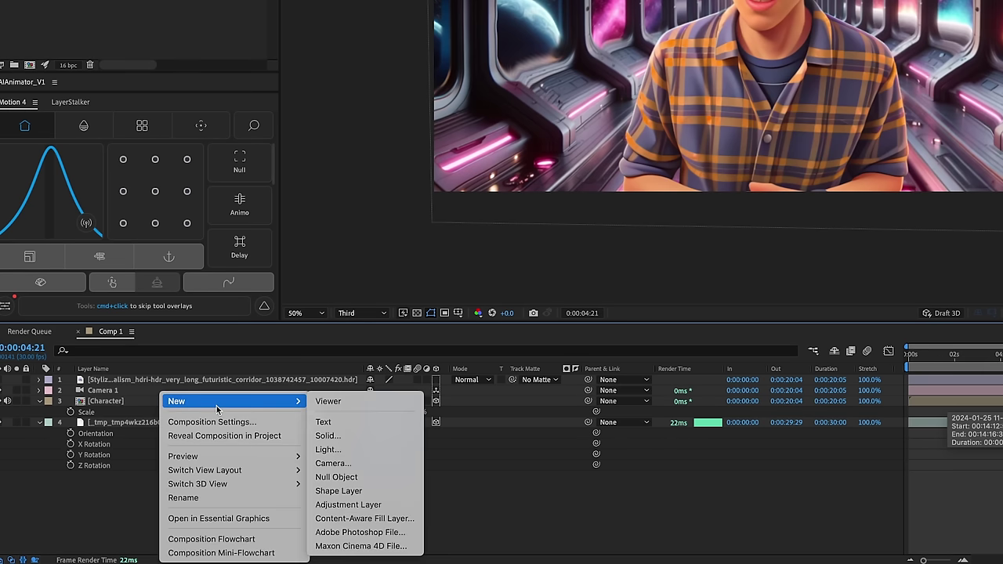
click(334, 451)
click(585, 244)
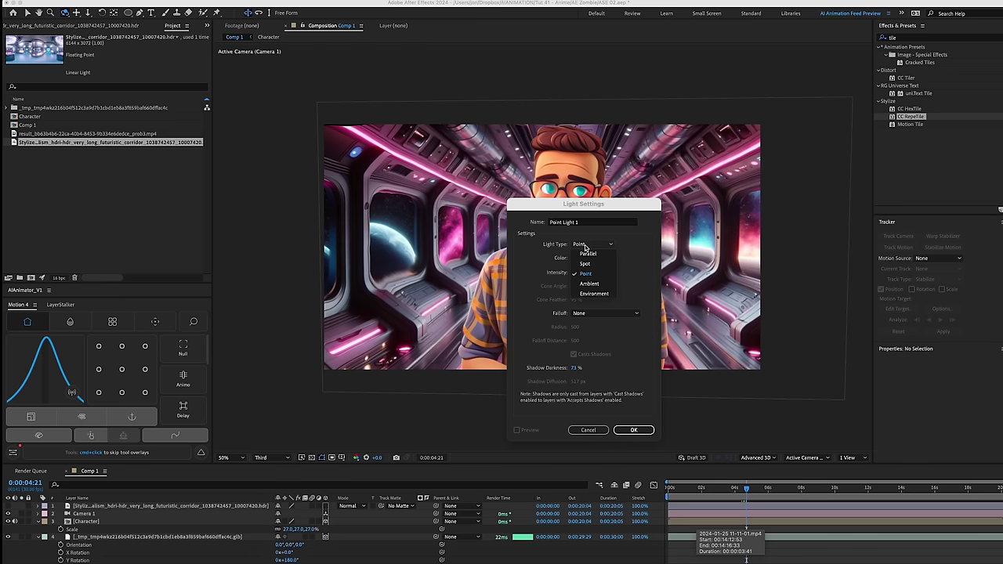
click(594, 293)
key(Return)
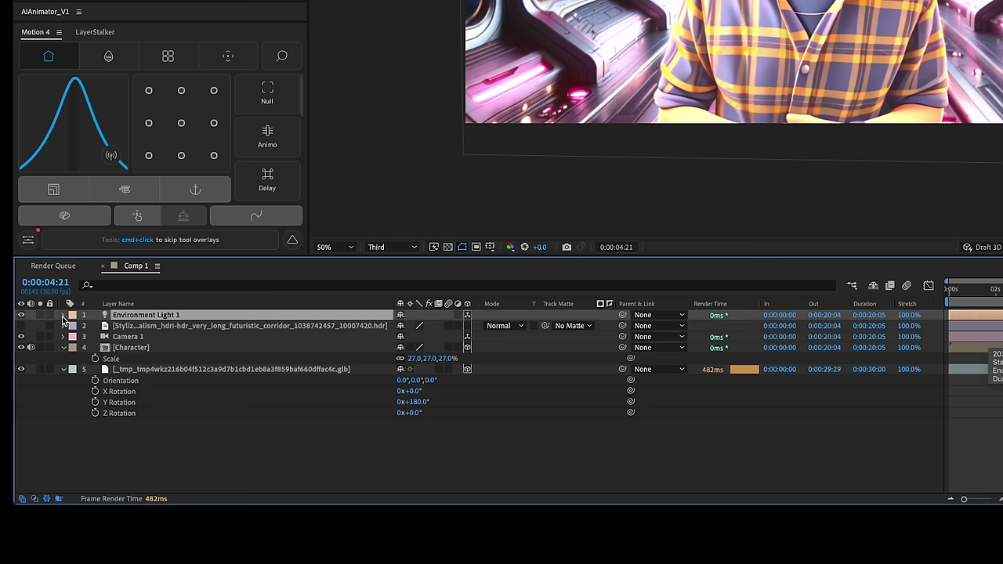
- Set Environment Light 1's Source to the stylized corridor HDR file
click(63, 316)
click(104, 337)
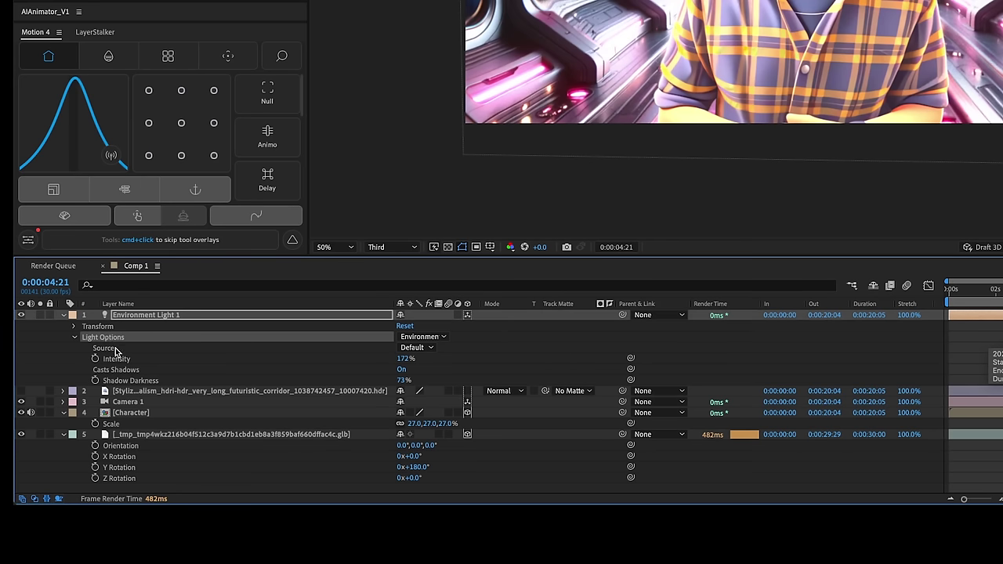
click(114, 350)
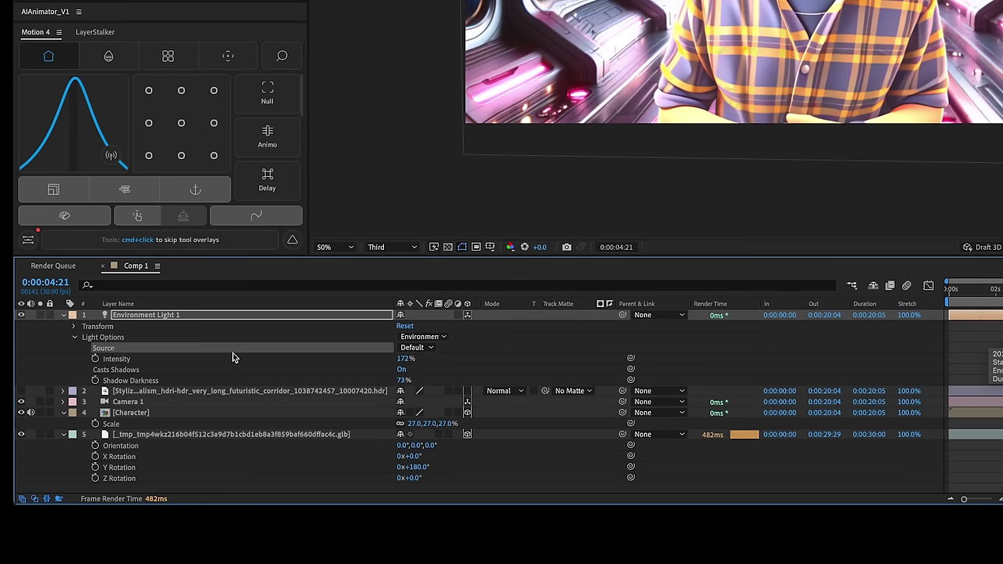
click(412, 348)
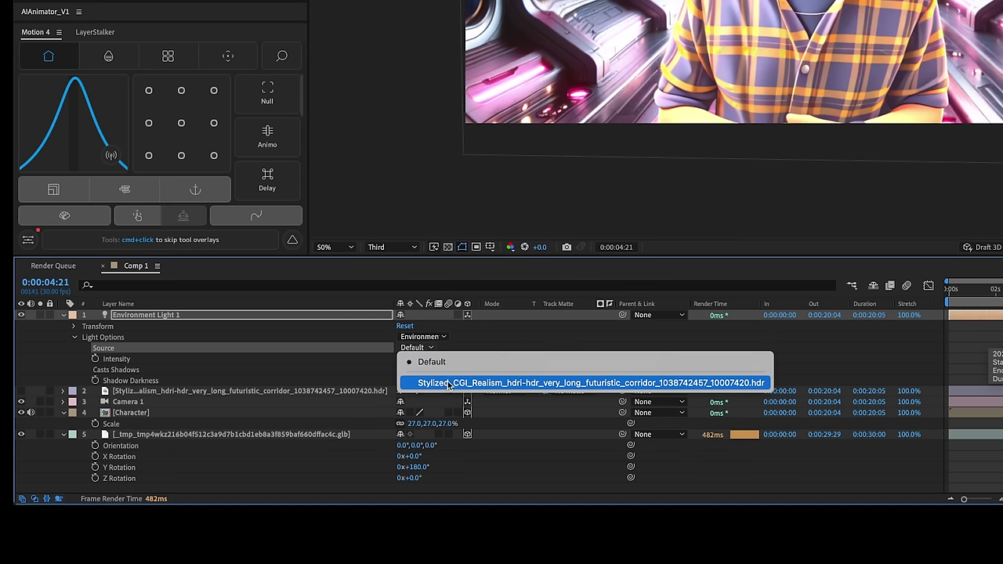
click(448, 385)
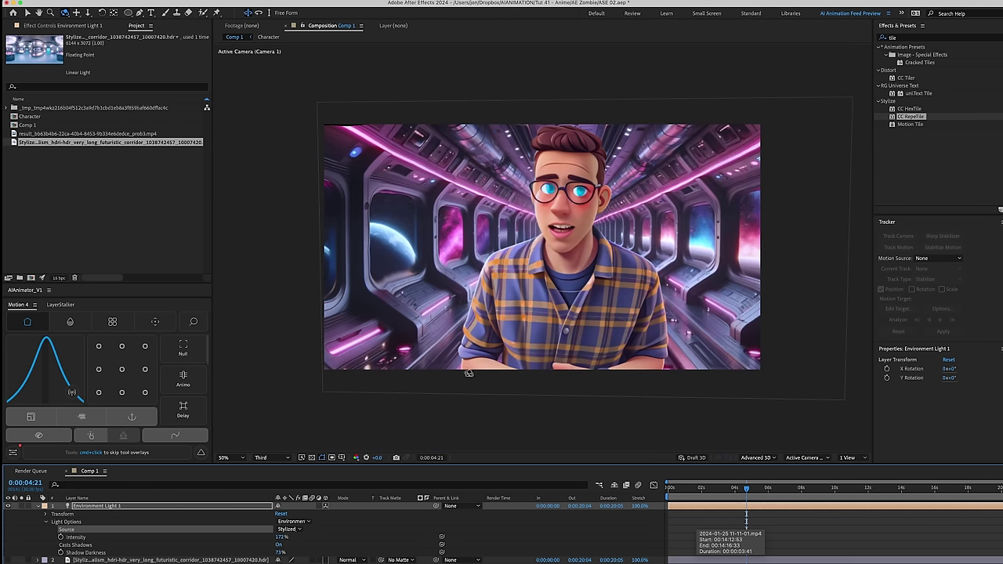
- Orbit Camera 1 around the corridor scene so the tunnel recedes to the left
key(F2)
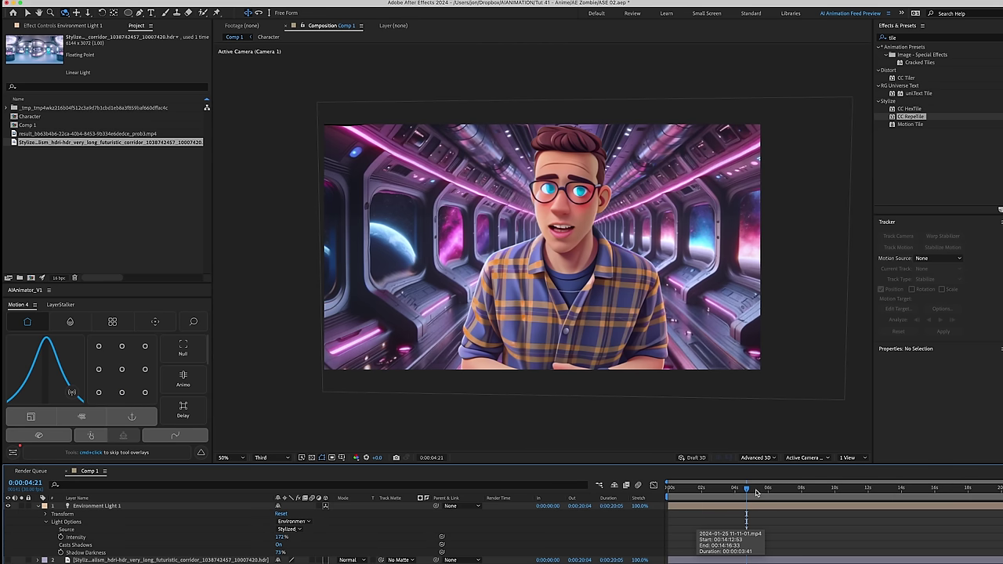
drag(572, 314, 538, 315)
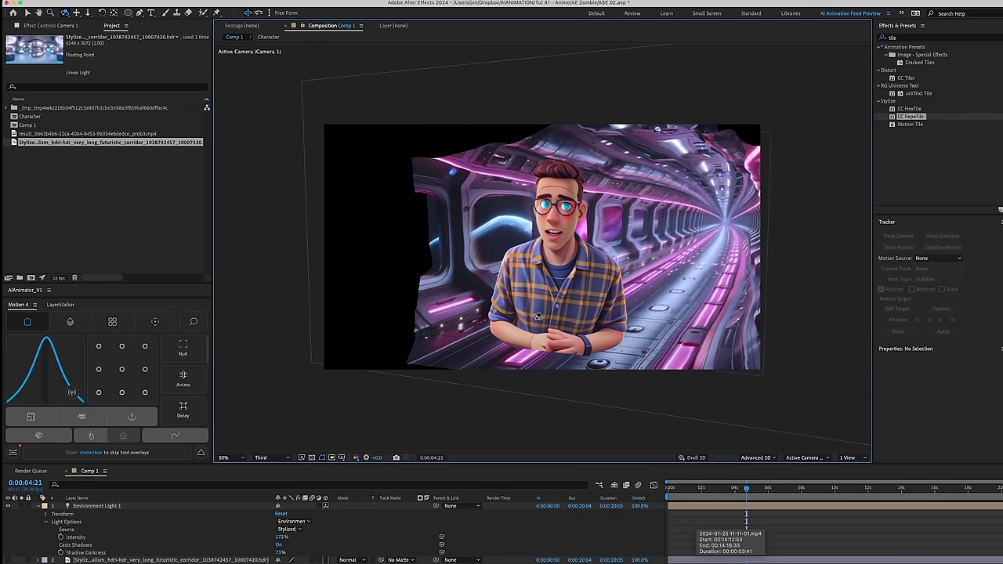
drag(531, 312, 552, 313)
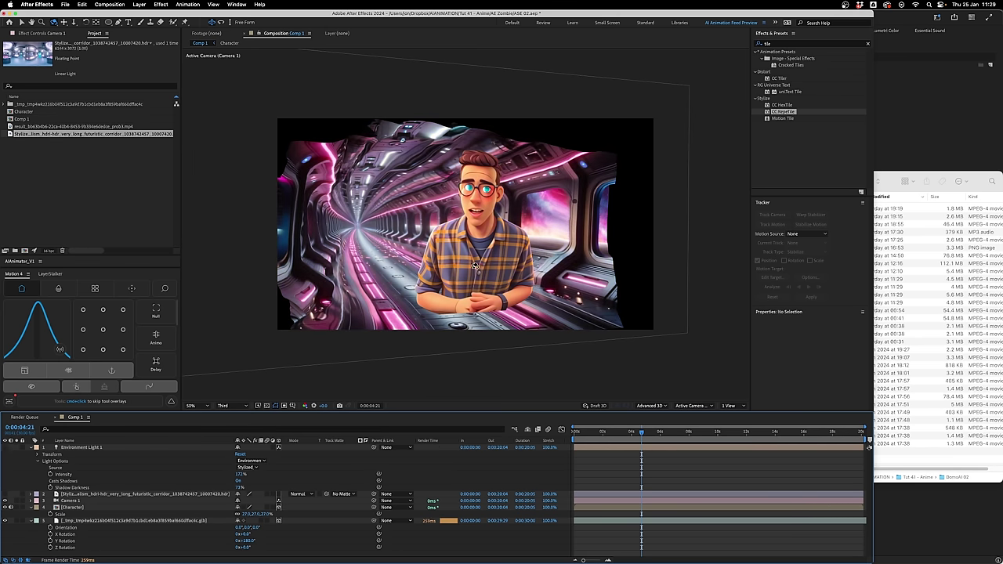
mouse_move(476, 266)
mouse_down()
mouse_move(469, 275)
mouse_move(490, 271)
mouse_up()
- Jump back to an earlier character frame and increase the Green Screen mask overlay transparency
click(157, 466)
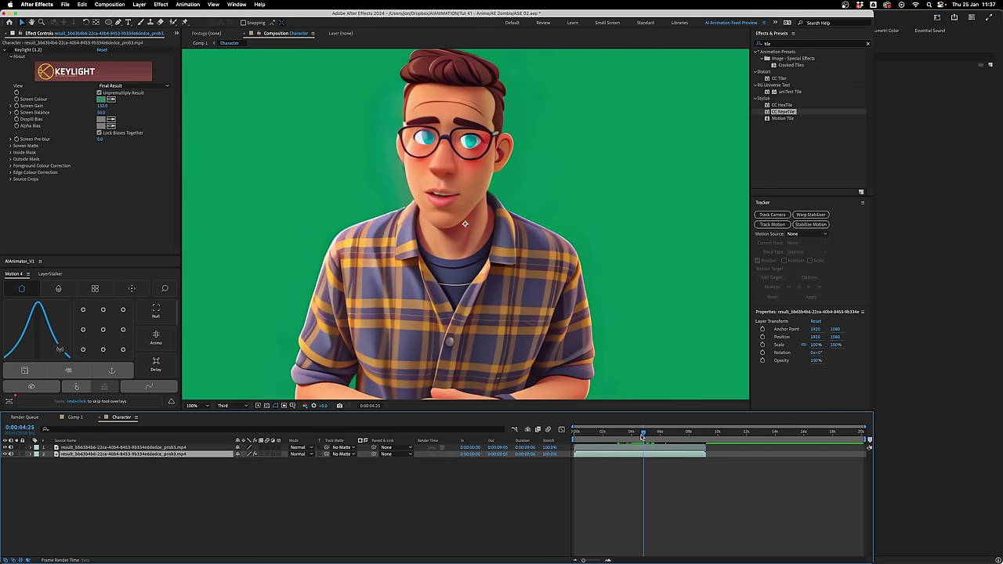
click(639, 436)
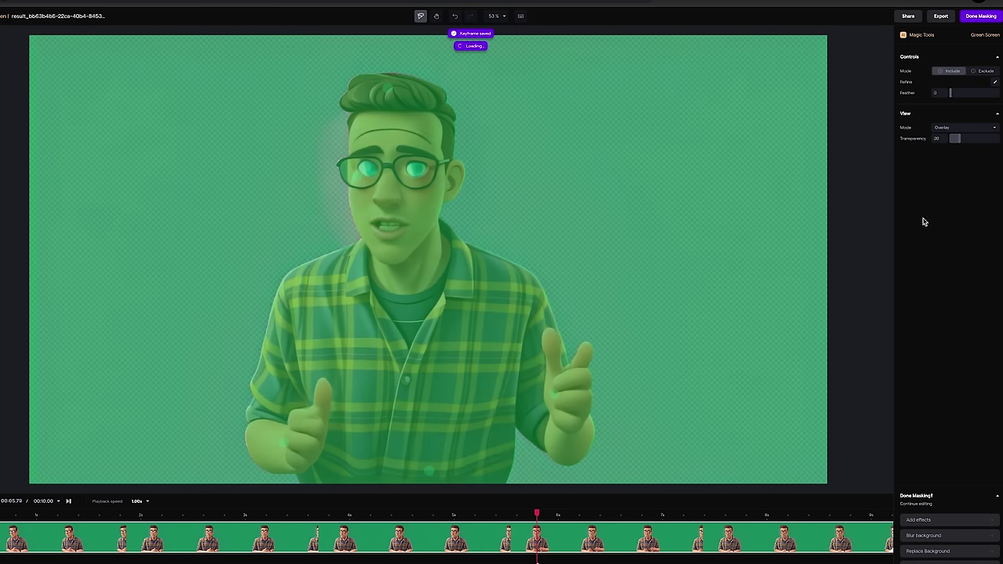
drag(950, 139, 1001, 145)
- Set overlay transparency to 100, switch to Preview, and export the 4K MP4 matte
click(274, 515)
drag(275, 516, 103, 515)
click(428, 515)
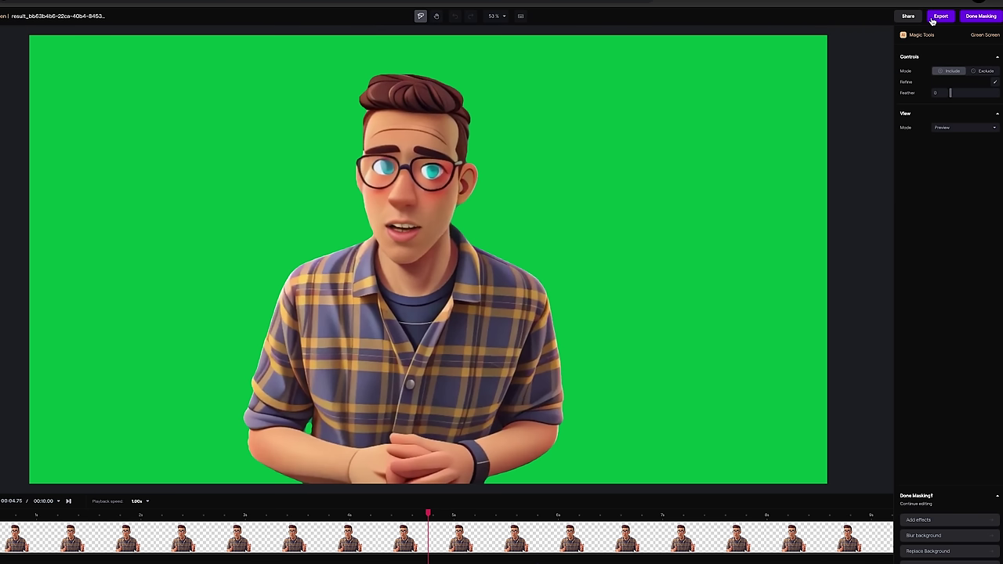
click(933, 21)
click(863, 96)
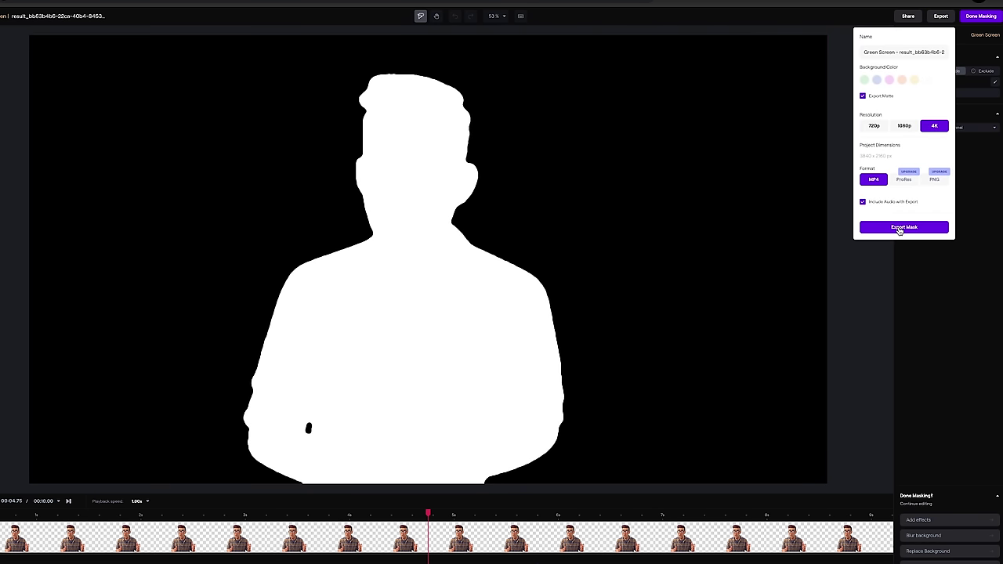
click(902, 227)
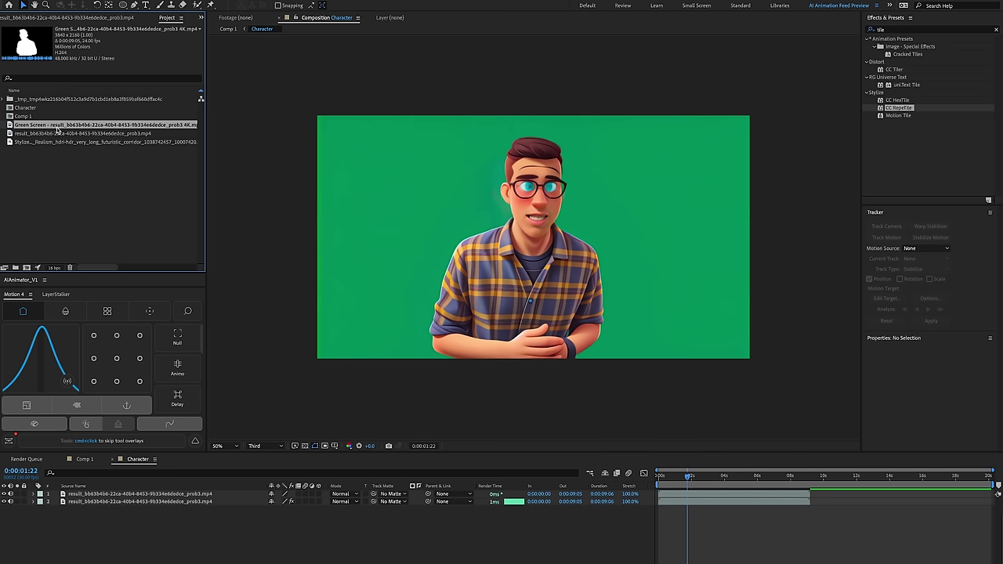
- Add the Green Screen matte as a hidden top layer and set it as the footage's track matte
drag(57, 130, 119, 495)
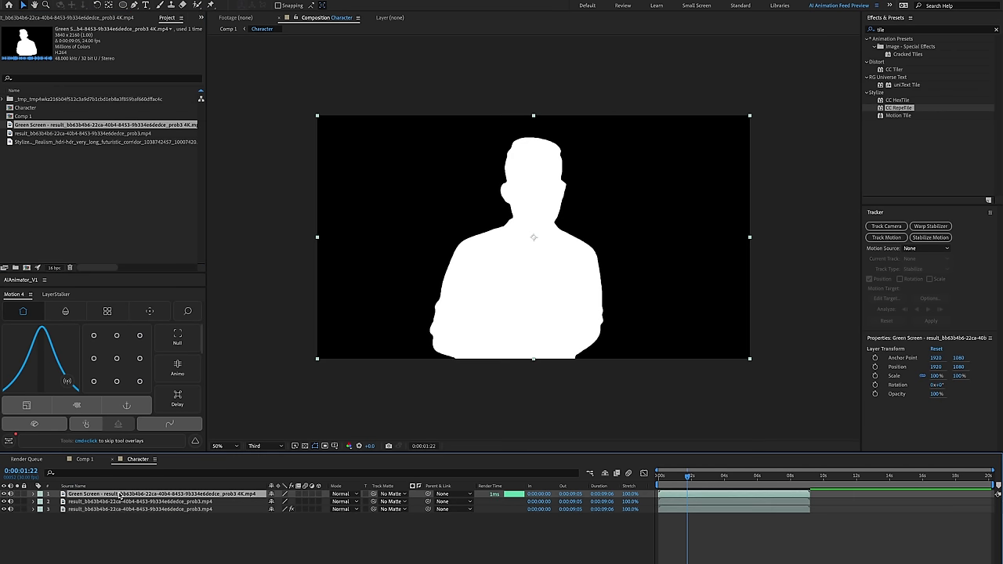
click(4, 494)
click(100, 509)
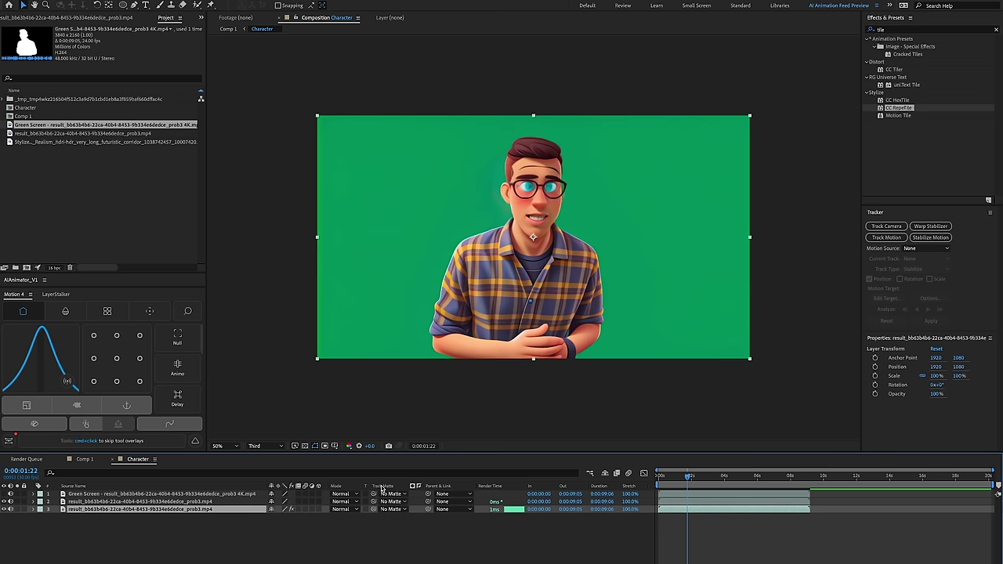
click(389, 510)
click(412, 536)
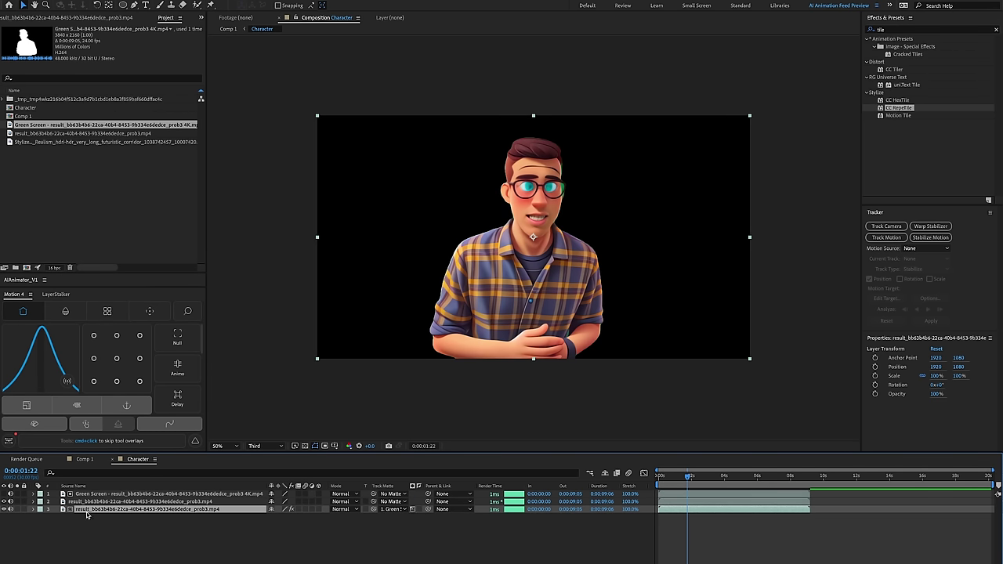
- Check the footage's Keylight settings and scrub ahead to watch the character animate
click(29, 16)
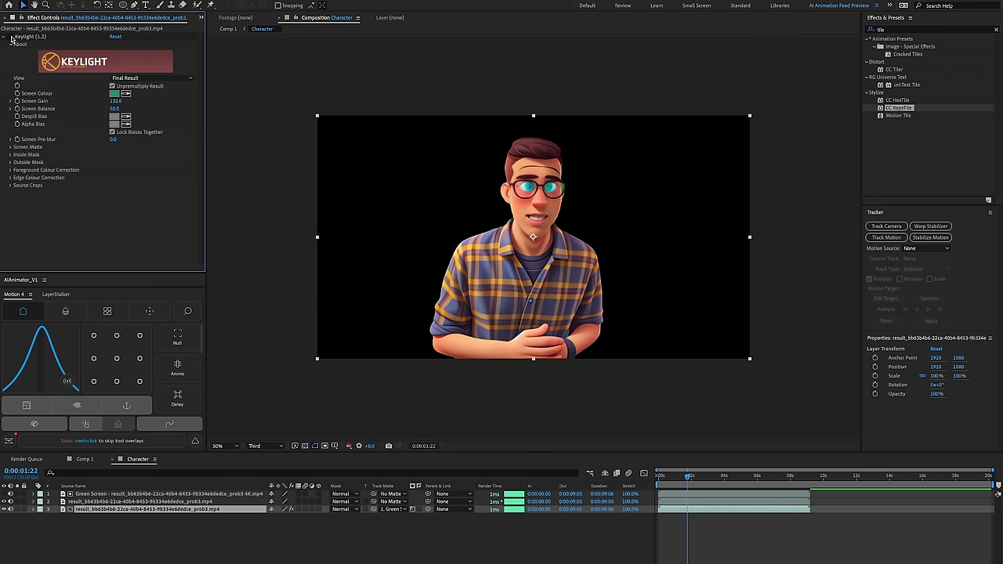
click(700, 552)
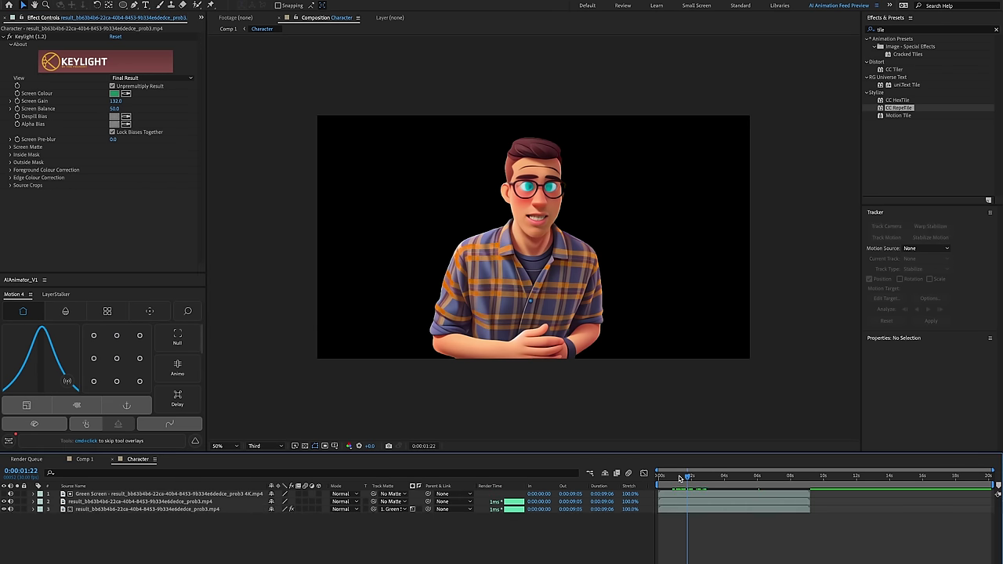
drag(685, 477, 719, 479)
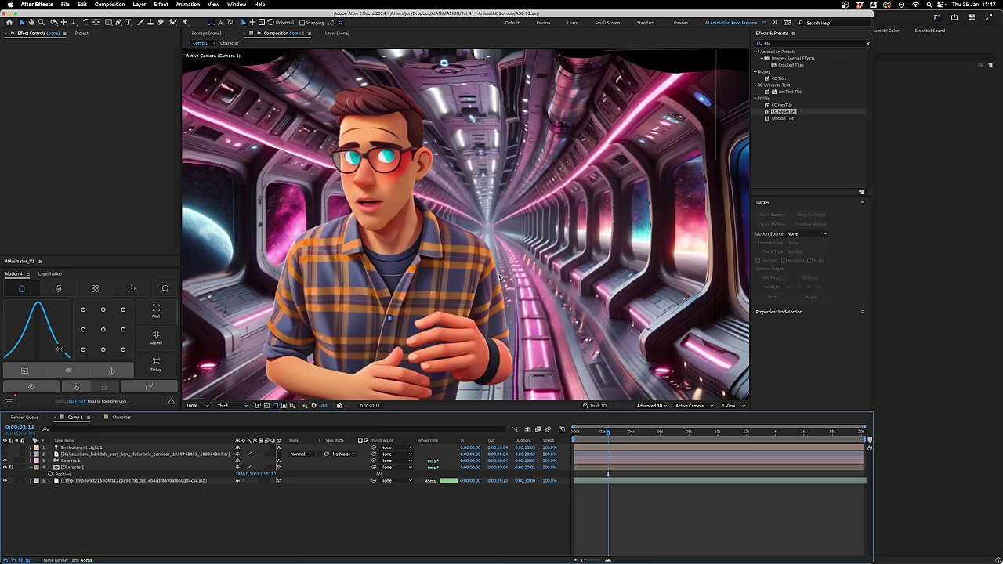
- Create a new adjustment layer named Blur
right_click(107, 499)
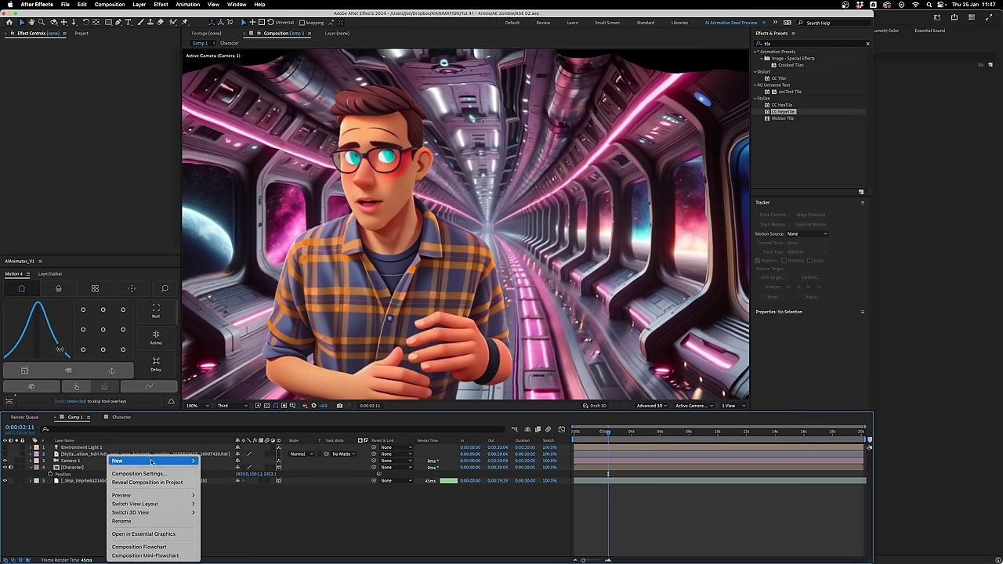
mouse_move(152, 462)
click(228, 525)
key(Return)
text(Blur)
key(Return)
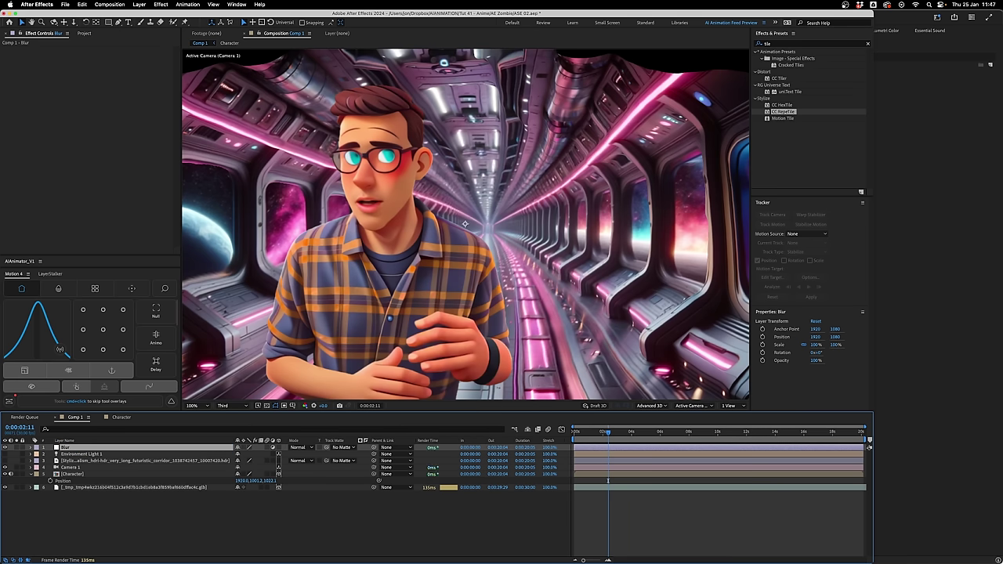
- Apply Gaussian Blur to the Blur layer, move it below Character, and set blurriness to about 22.4
right_click(70, 449)
mouse_move(90, 440)
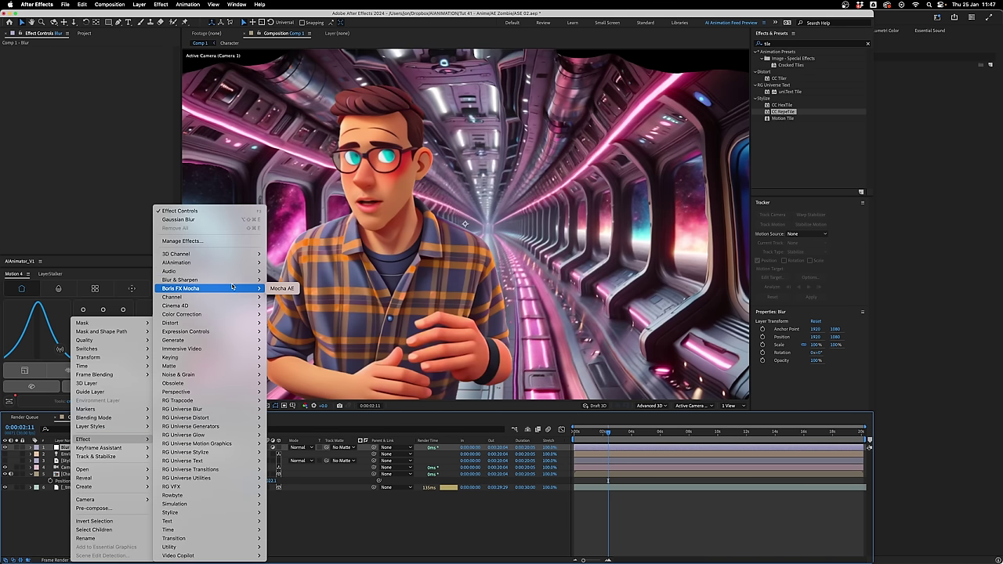
mouse_move(188, 280)
click(310, 375)
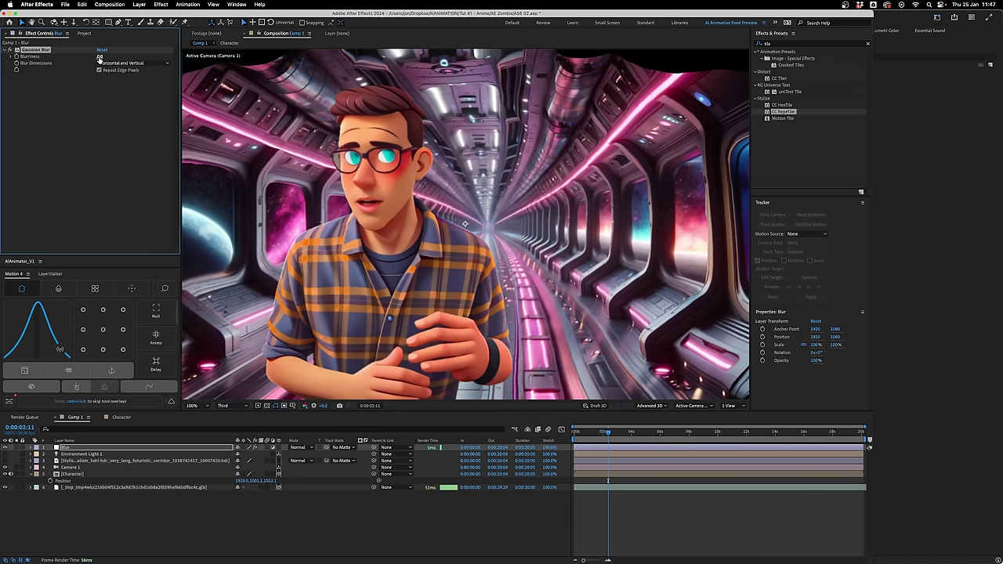
click(88, 448)
drag(87, 449, 94, 486)
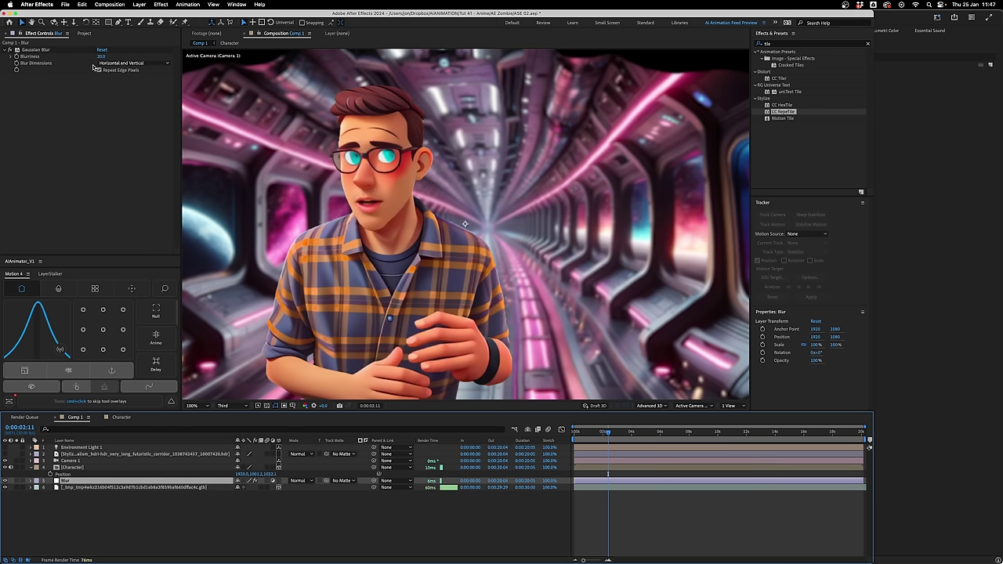
drag(100, 57, 105, 57)
- Add a full-frame mask to Blur with 3950-pixel feather and -908-pixel expansion
click(100, 500)
click(83, 484)
double_click(108, 22)
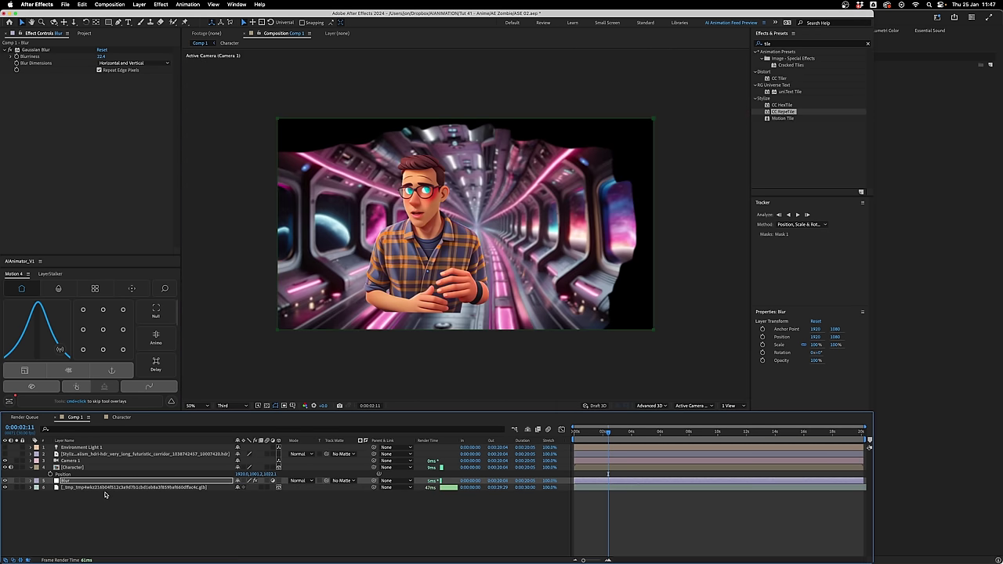
key(m)
key(m)
drag(243, 501, 340, 494)
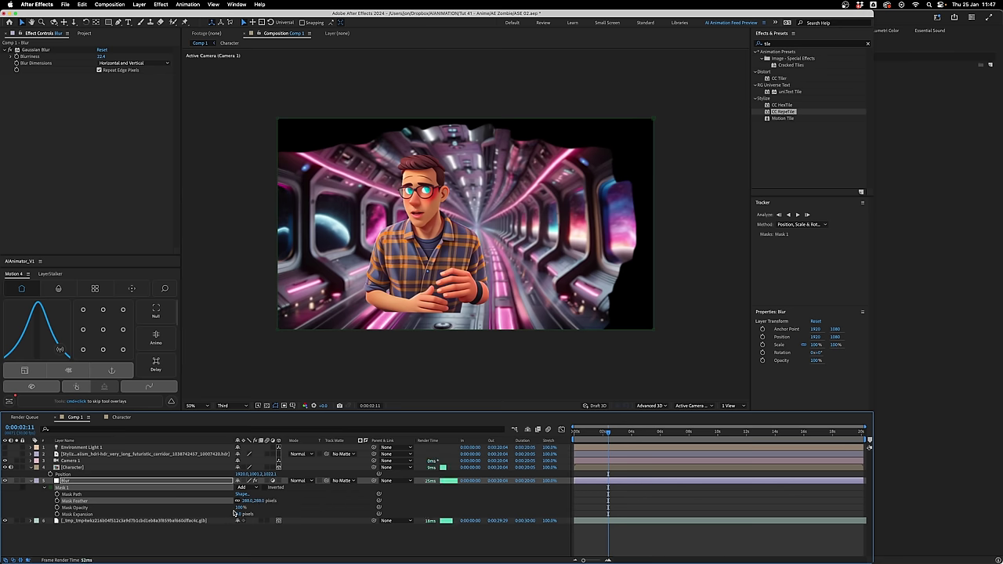
drag(237, 515, 223, 514)
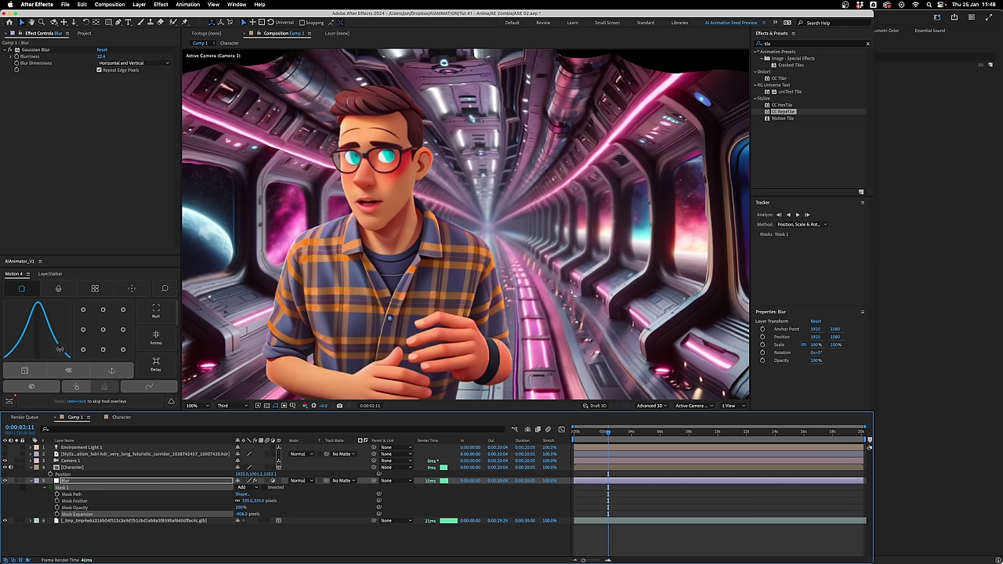
- Open Camera 1's Camera Settings and apply them with OK
double_click(82, 461)
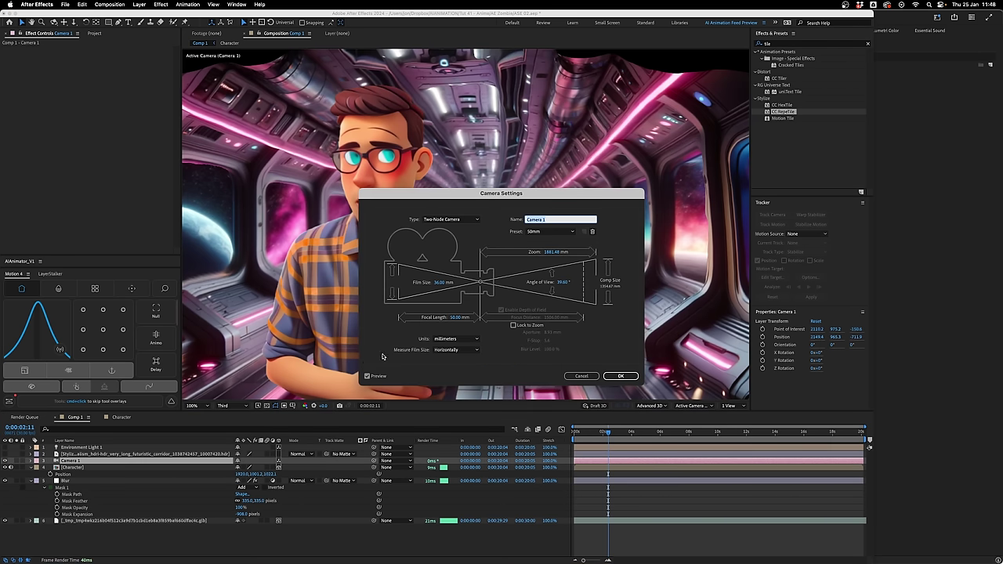
click(620, 377)
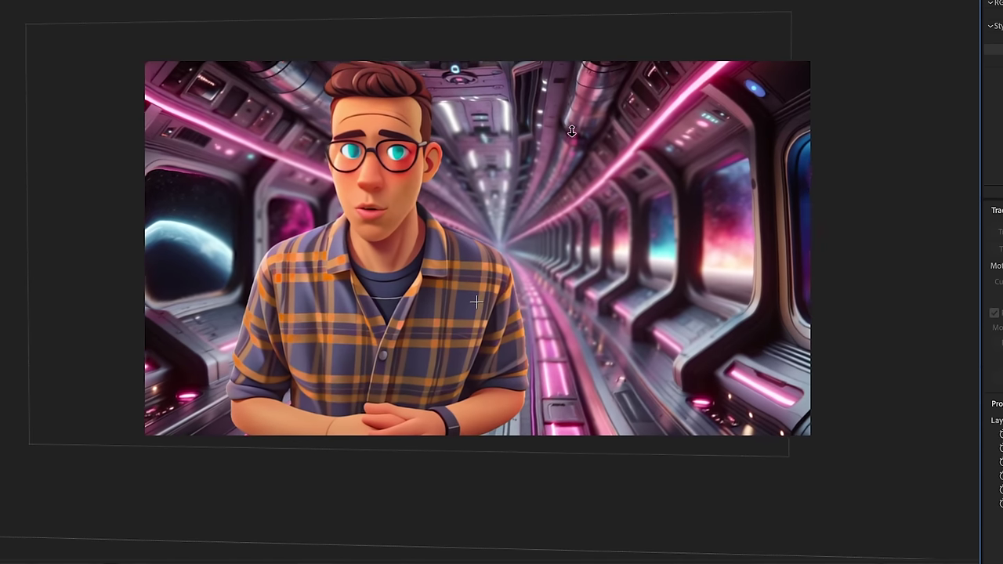
- Submit the green-windowed corridor image to ZoeDepth with Keep occlusion edges ticked to build a 3D mesh
click(541, 355)
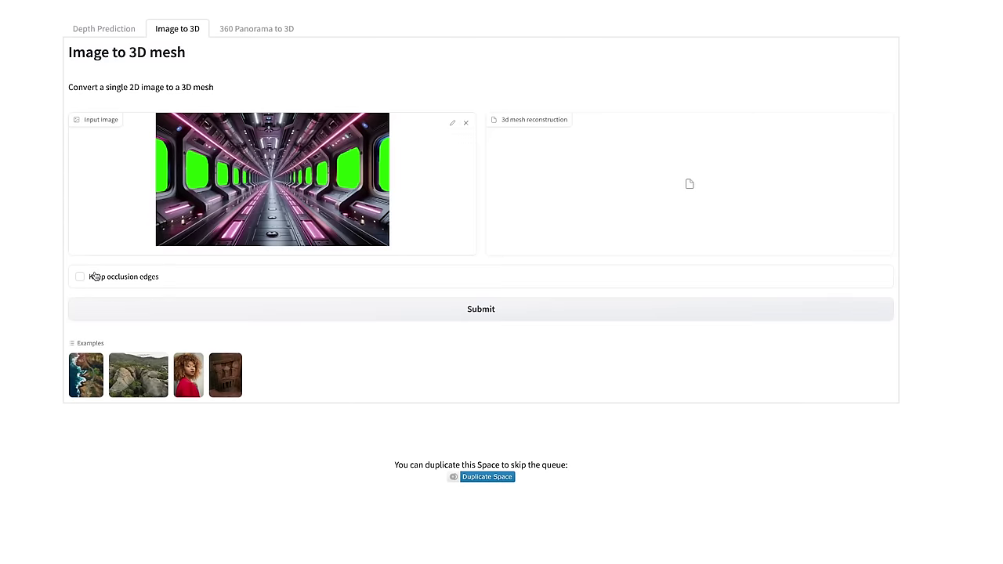
click(92, 276)
click(497, 310)
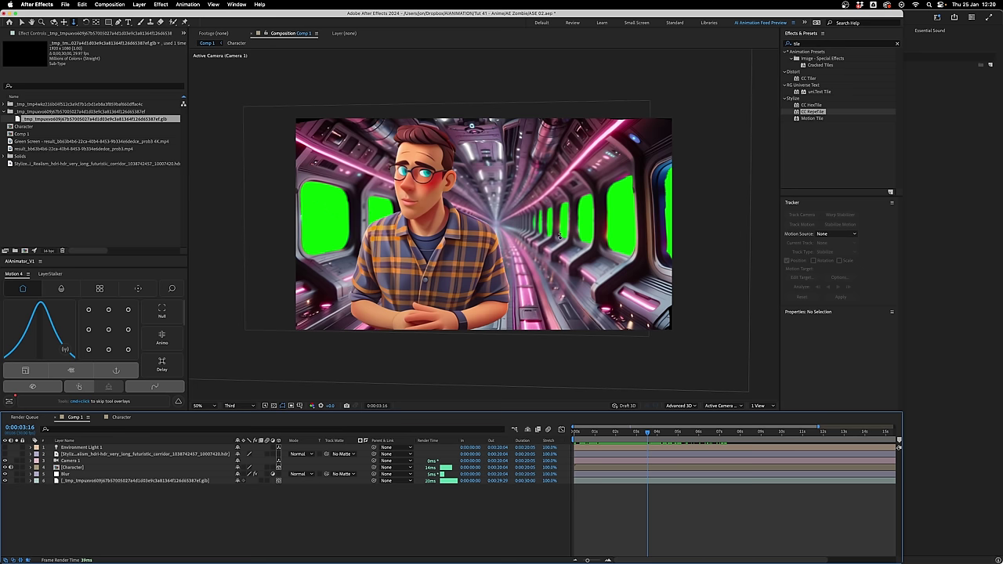
- Select the new corridor mesh layer and check its context options without changing anything
click(157, 482)
right_click(156, 481)
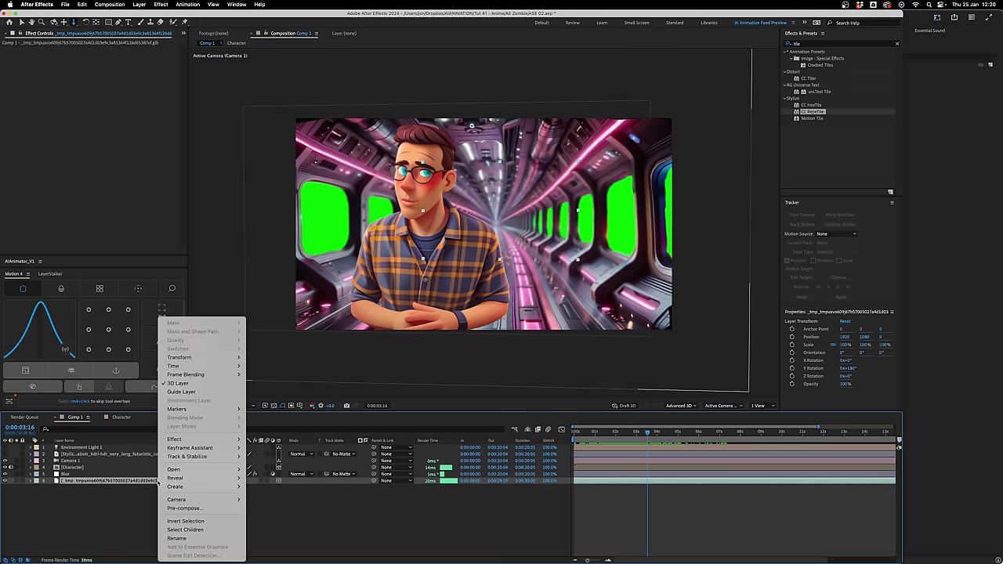
mouse_move(210, 441)
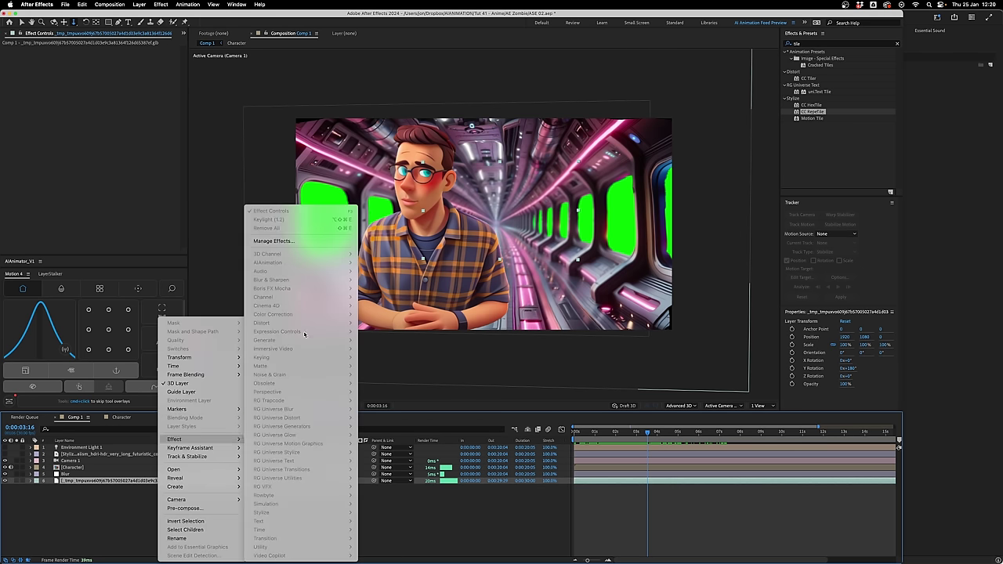
click(417, 507)
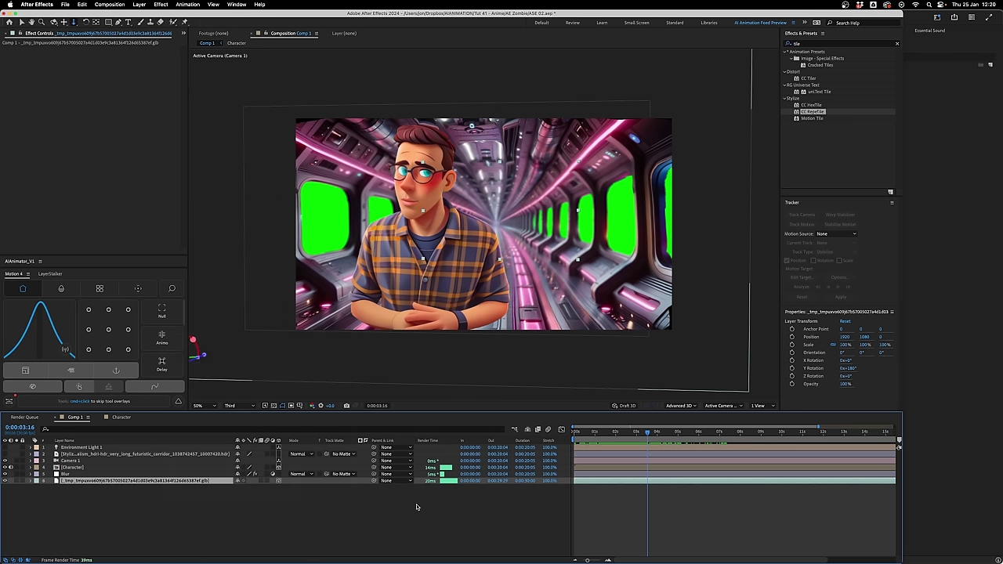
- Duplicate the six scene layers from Environment Light 1 down, dismissing the model settings prompt
click(91, 448)
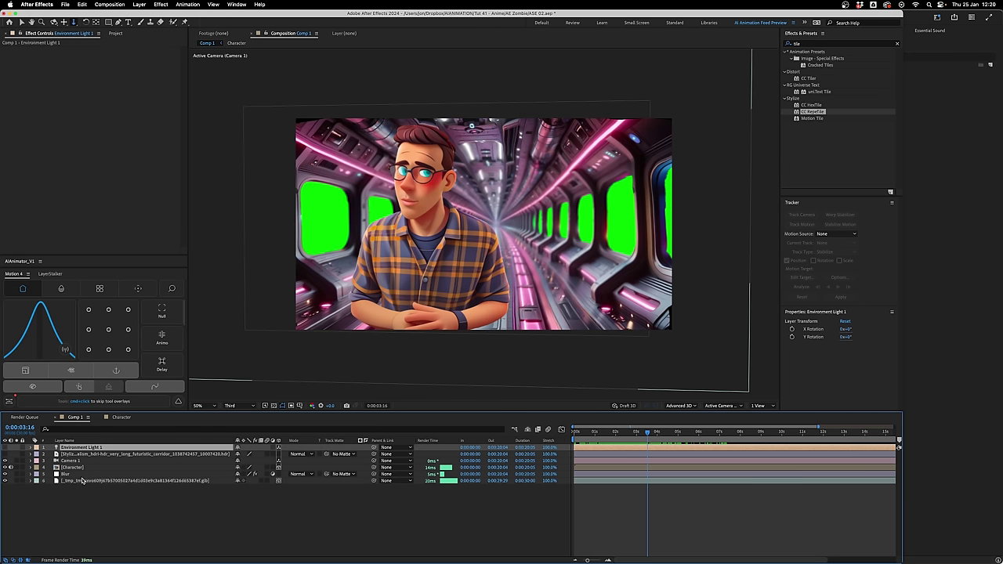
shift+click(83, 481)
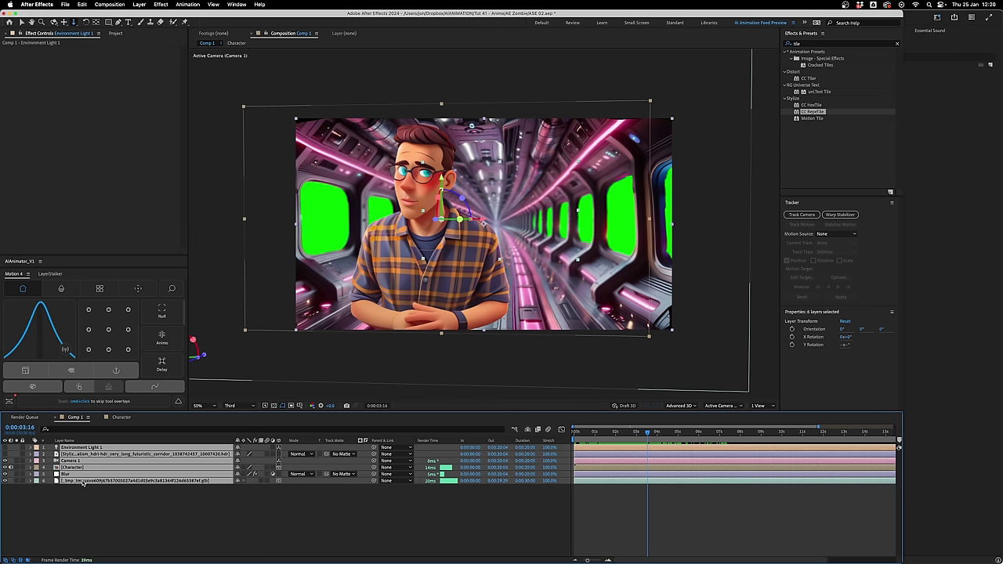
key(super+d)
key(Return)
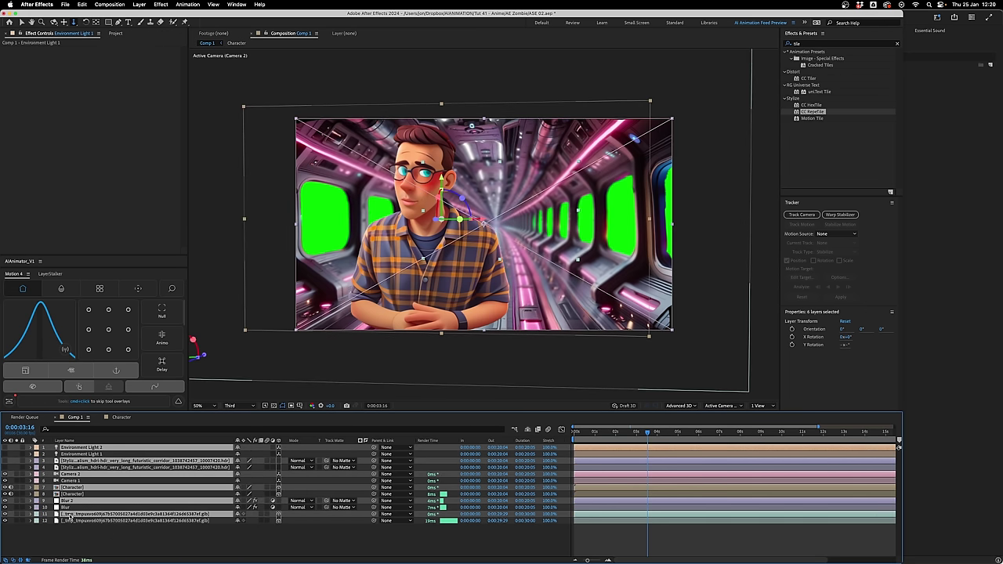
- Pre-compose layers 7 through 12 into a comp named 'Background'
click(72, 486)
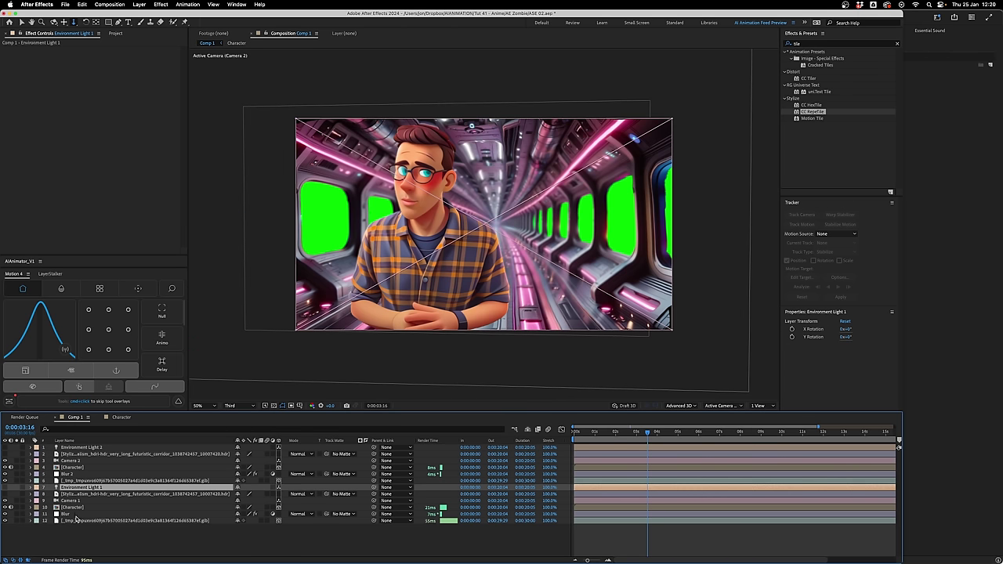
shift+click(79, 520)
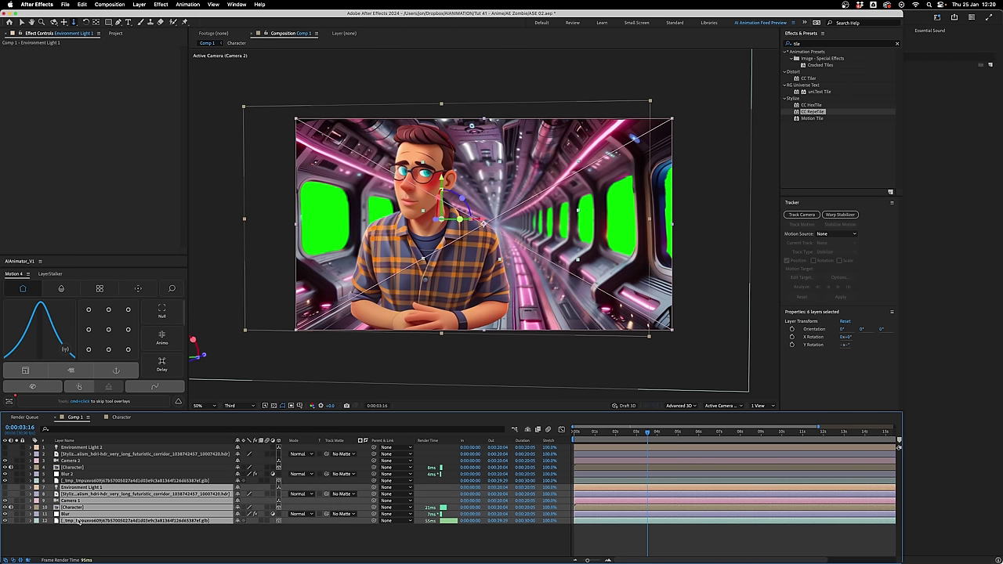
key(super+shift+c)
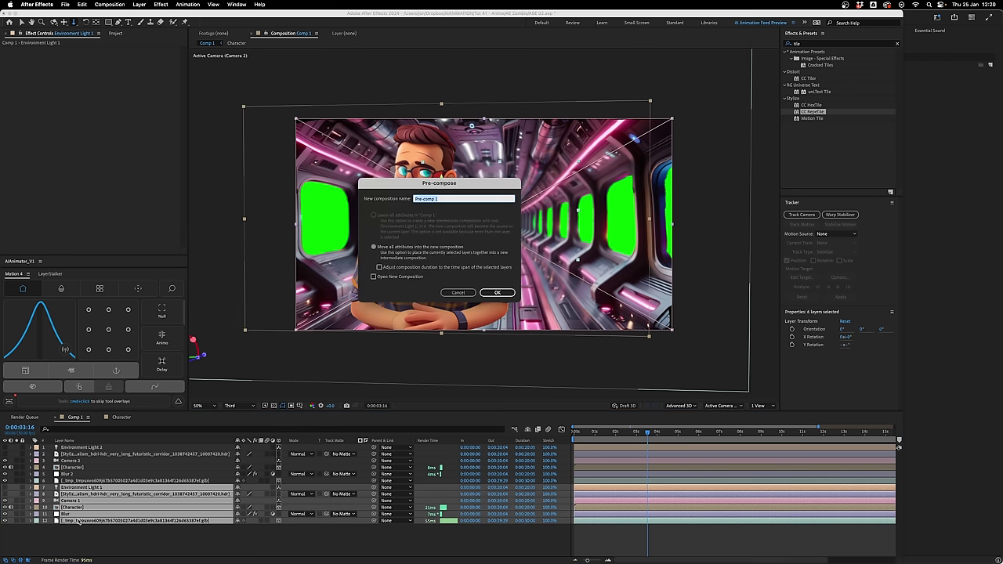
text(Background)
key(Return)
click(4, 482)
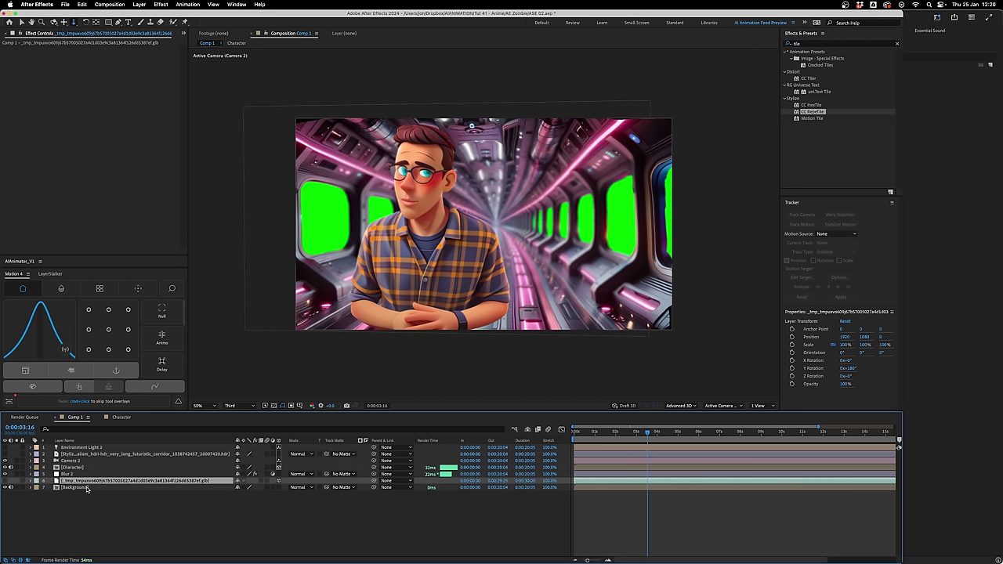
- Open Background beside Comp 1 with Camera 1's and Camera 2's transform properties revealed
double_click(74, 487)
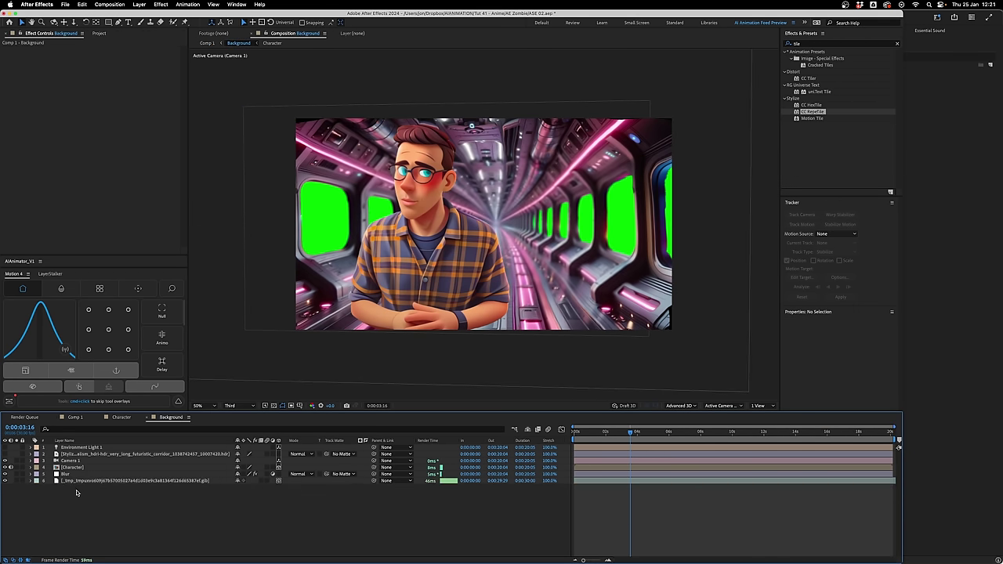
drag(171, 418, 891, 482)
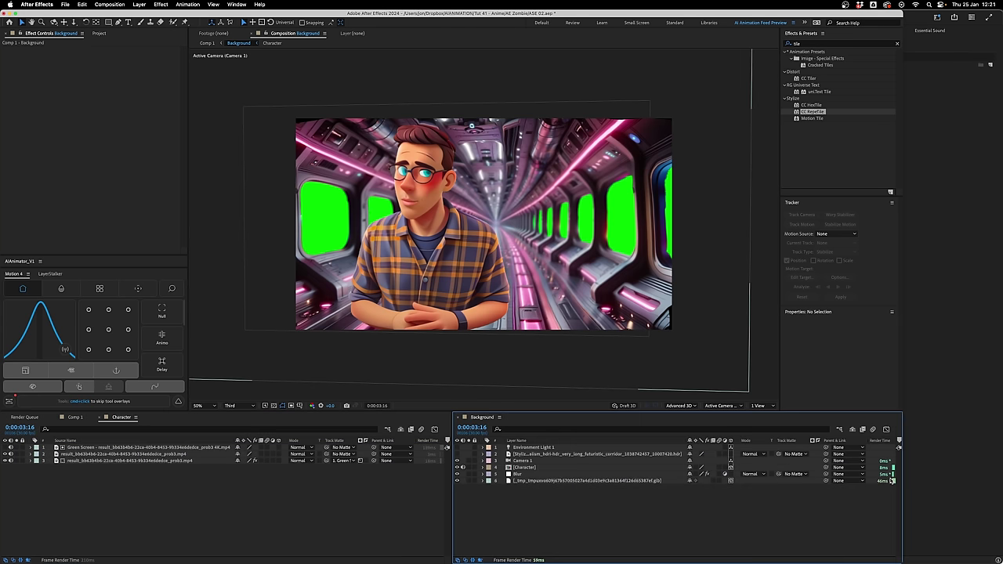
click(482, 461)
click(489, 469)
click(75, 417)
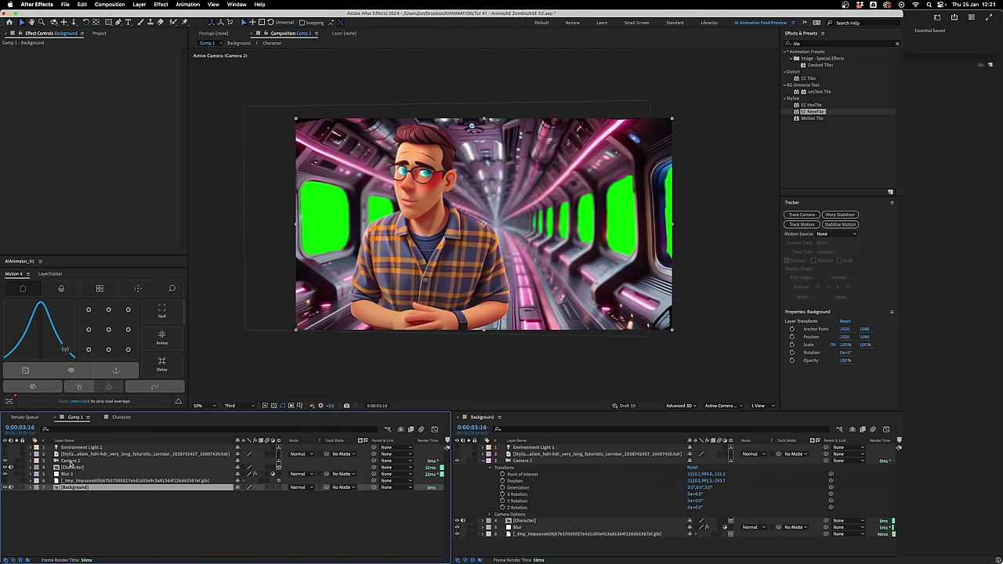
click(31, 461)
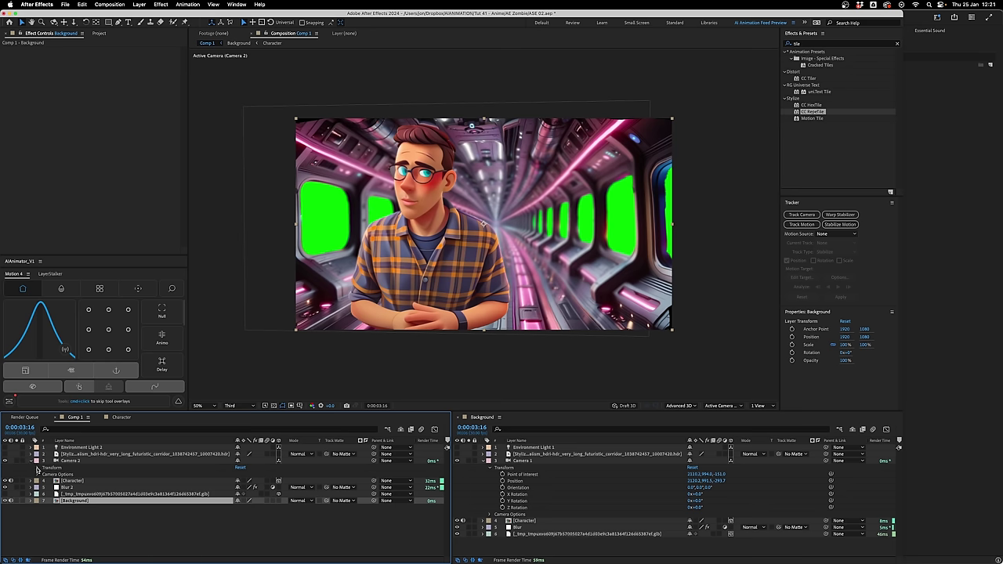
click(37, 468)
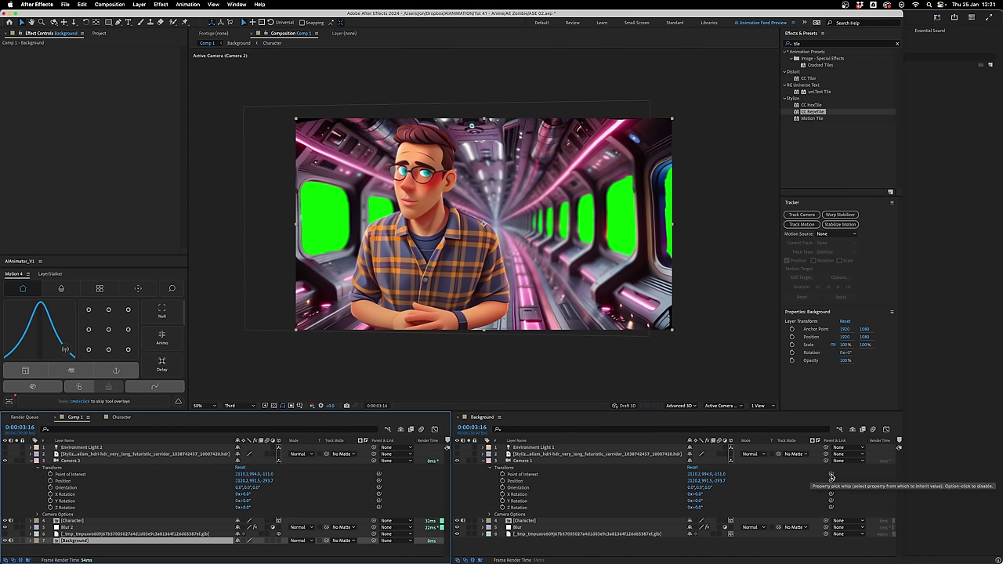
- Pick-whip Camera 1's Point of Interest, Position, Orientation and rotations to Camera 2's
drag(832, 477, 103, 476)
drag(833, 481, 83, 481)
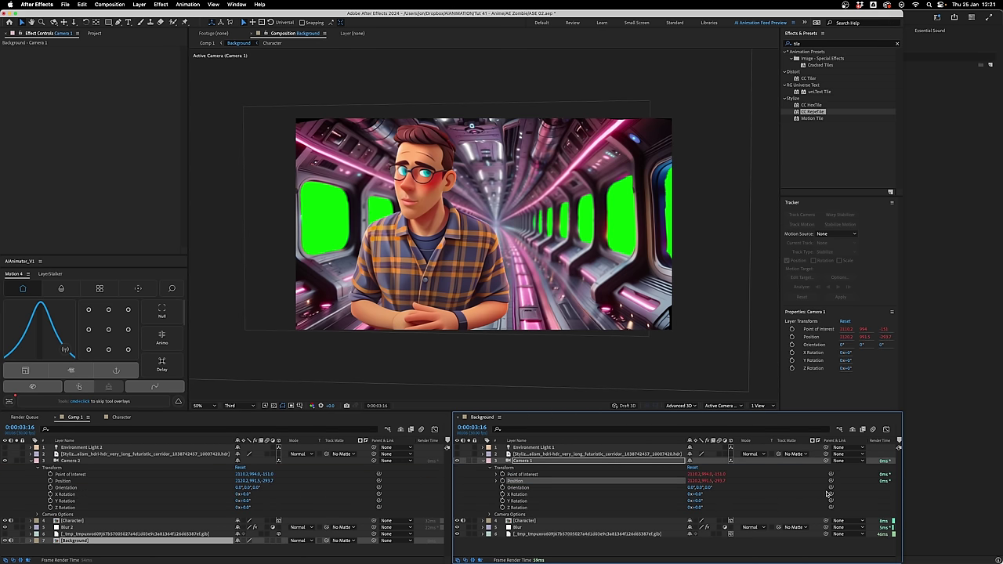
drag(832, 492, 116, 488)
drag(832, 494, 86, 508)
click(527, 441)
- Hide the Character layer inside Background, close its timeline, and orbit Camera 2 to a new angle
click(522, 522)
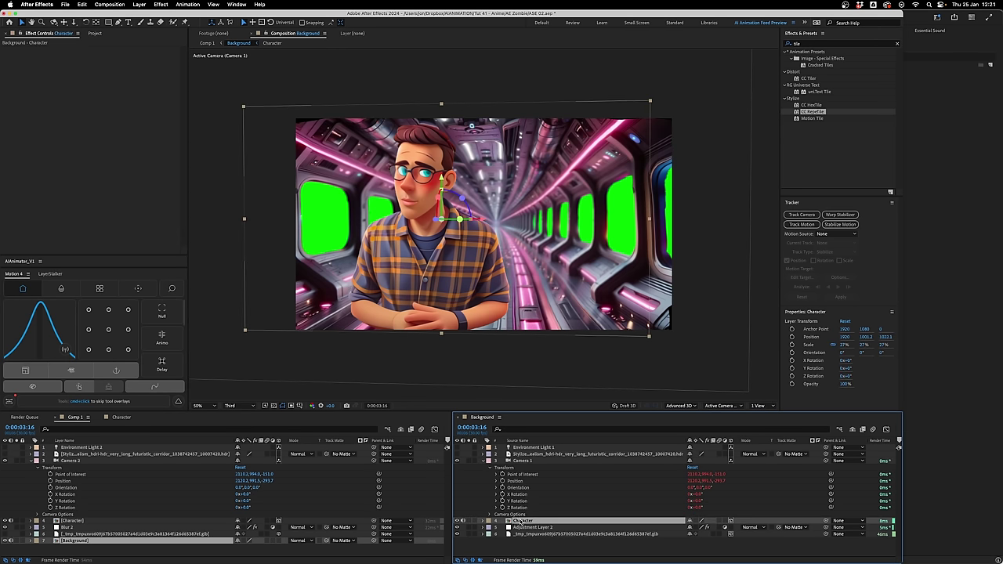
click(458, 521)
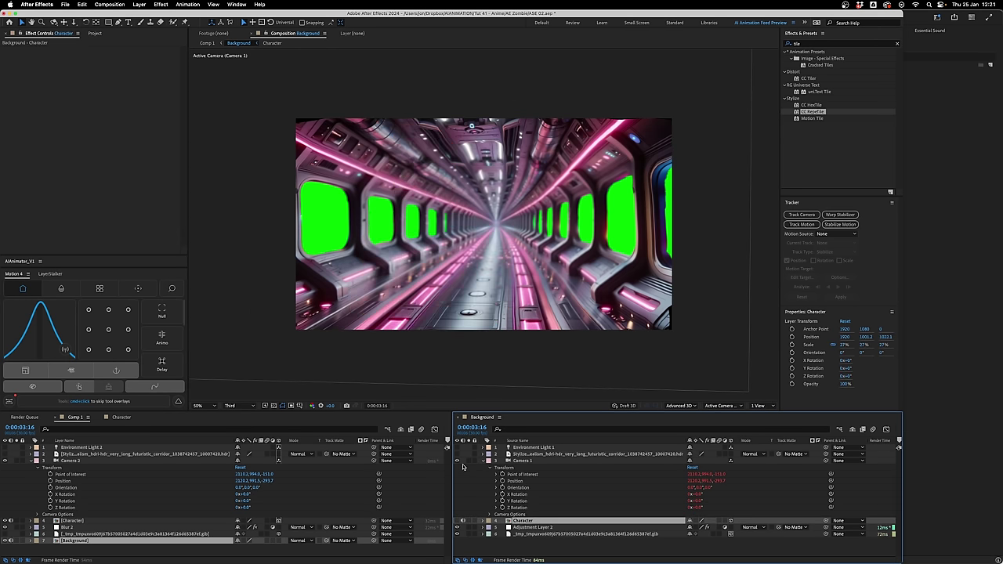
click(458, 420)
key(c)
drag(526, 233, 541, 233)
- Apply Keylight (1.2) to the Background layer with the window green sampled as Screen Colour
click(102, 541)
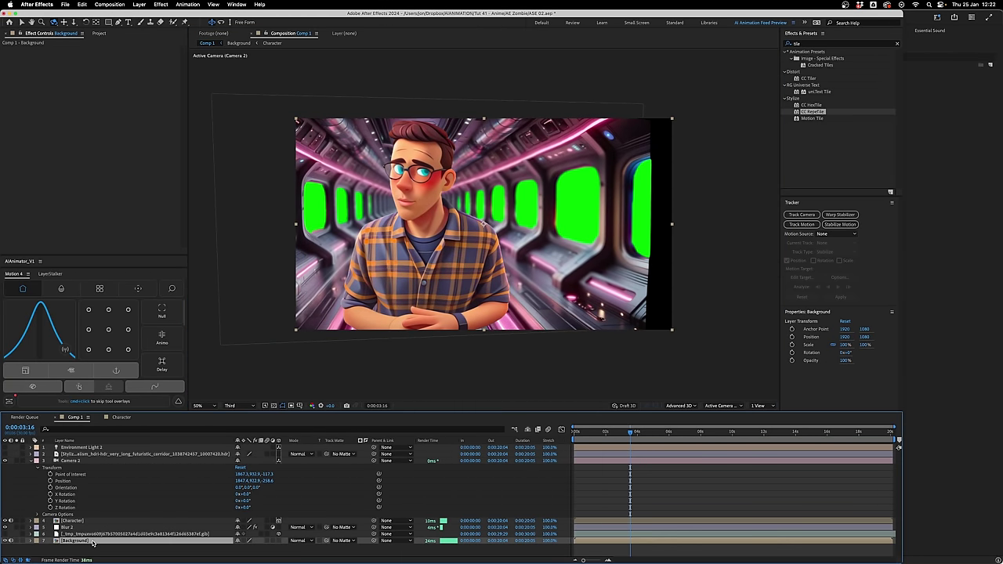
right_click(92, 541)
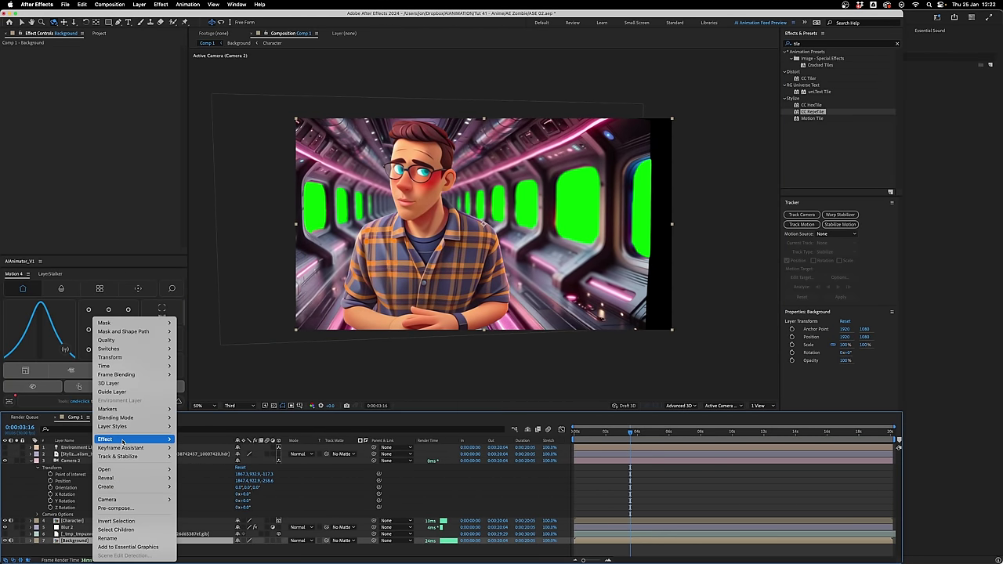
mouse_move(124, 443)
mouse_move(228, 358)
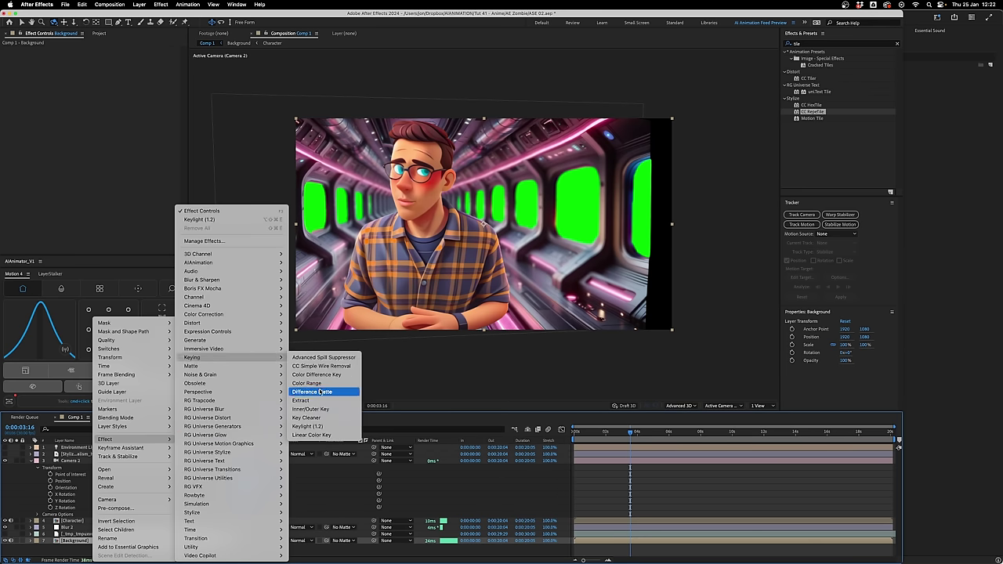
click(321, 427)
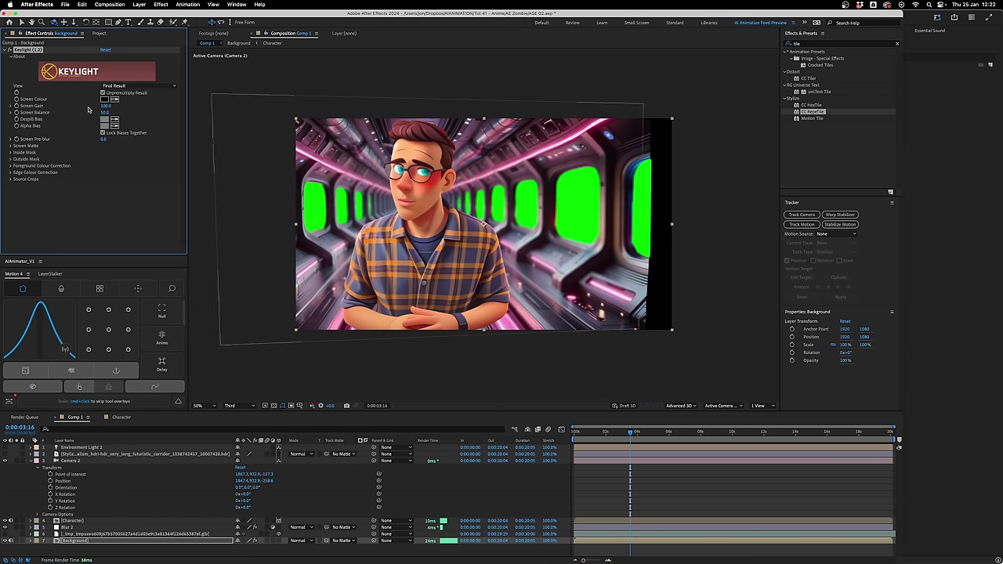
click(313, 198)
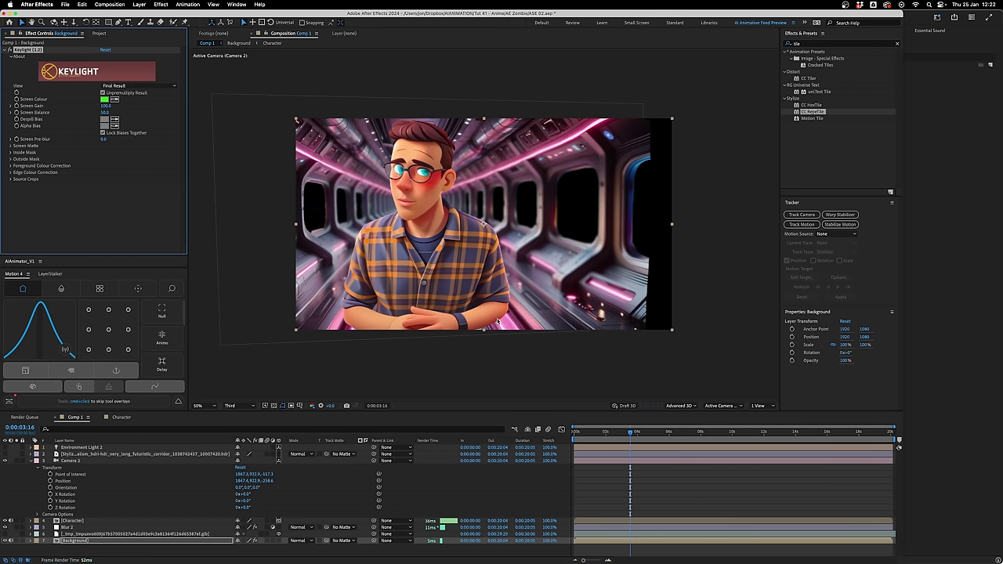
click(325, 421)
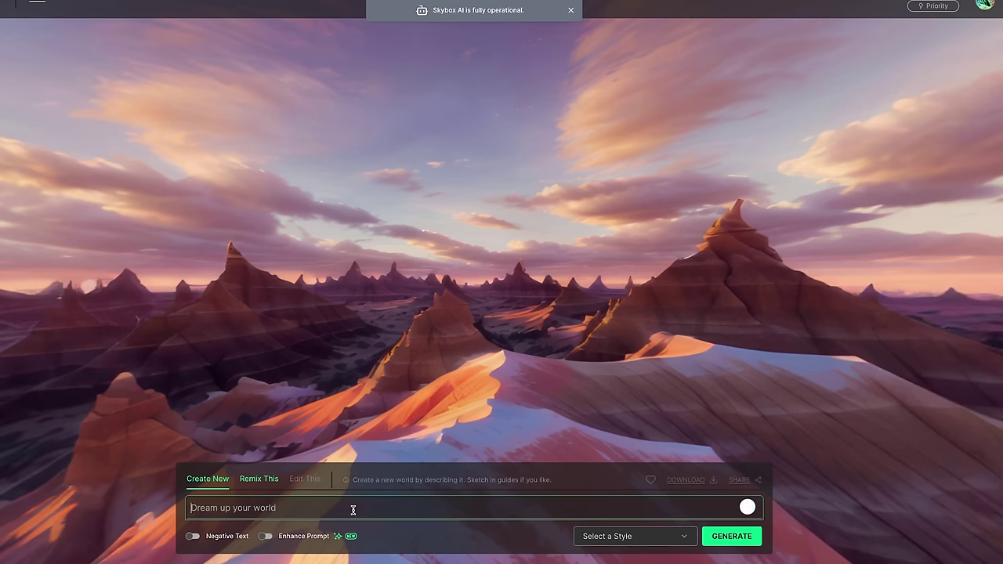
- Generate a 'Vast galaxy and nebula' skybox in the Stylized CGI Realism style
text(Vast galaxy and nebula)
click(635, 536)
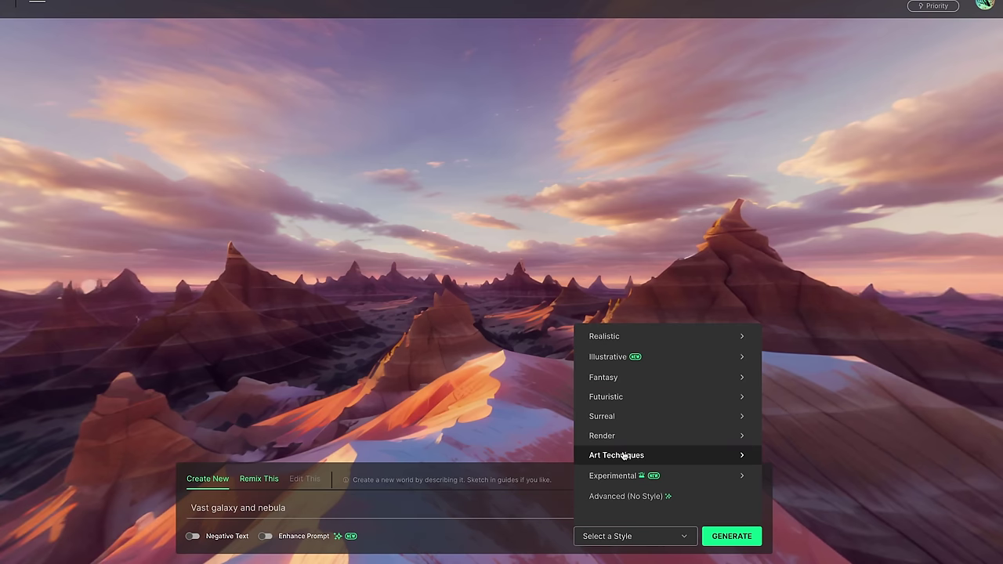
click(672, 455)
click(639, 374)
click(732, 536)
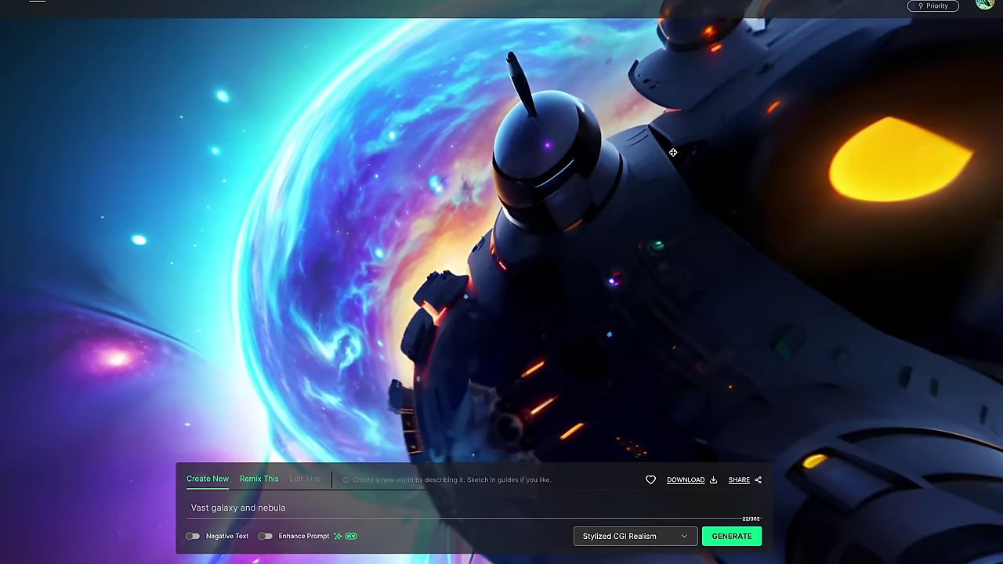
- Download the skybox as a Low-density GLB mesh from the 3D Mesh Creator
click(686, 480)
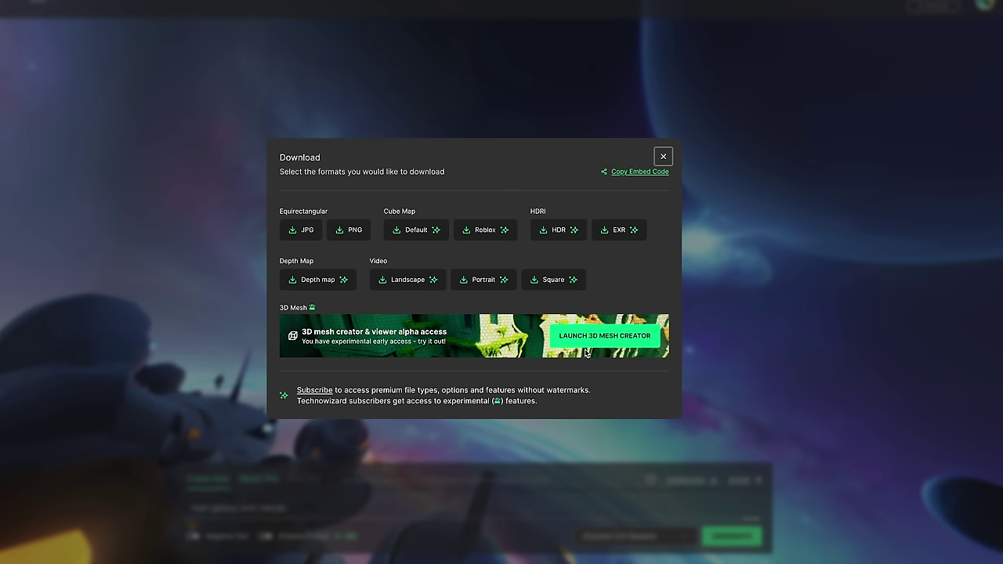
click(605, 339)
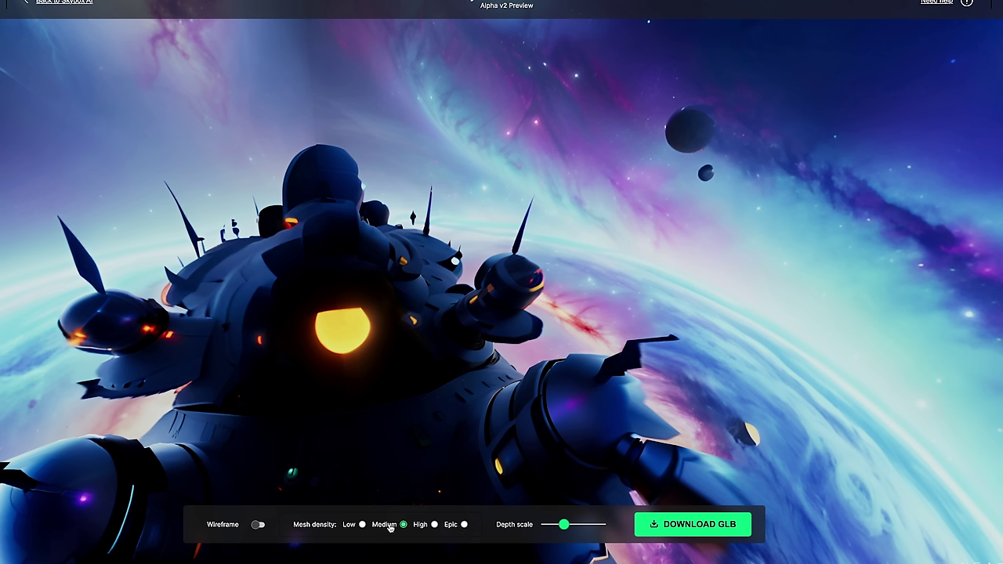
click(362, 524)
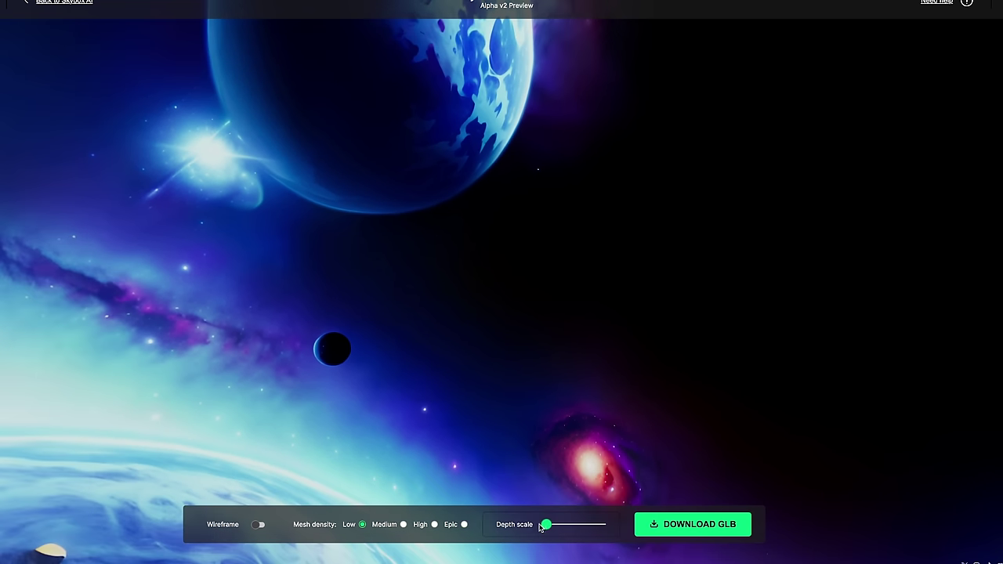
click(688, 530)
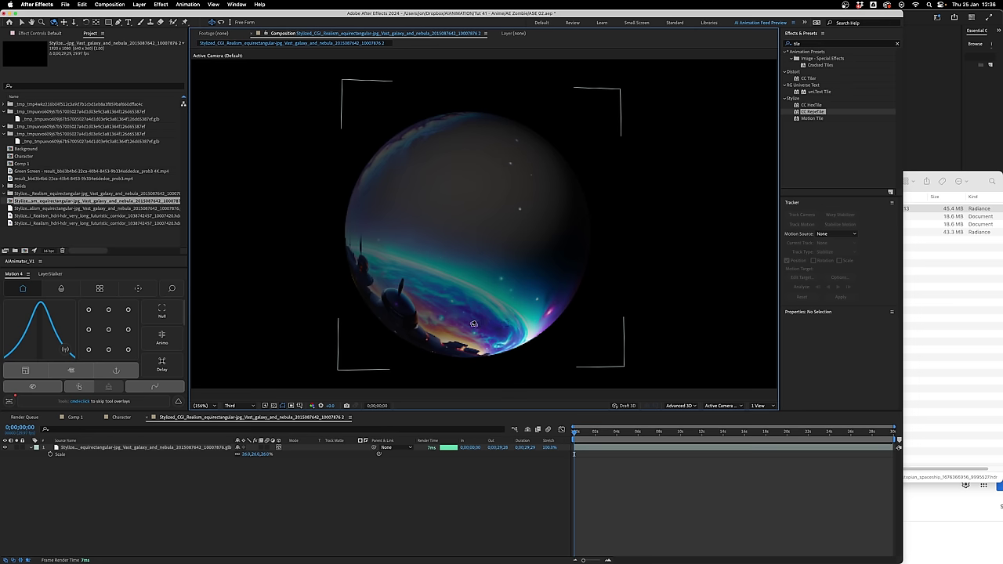
drag(473, 324, 453, 317)
- Rotate the galaxy sphere 114° on Y to face the spaceship
scroll(469, 319, up, 10)
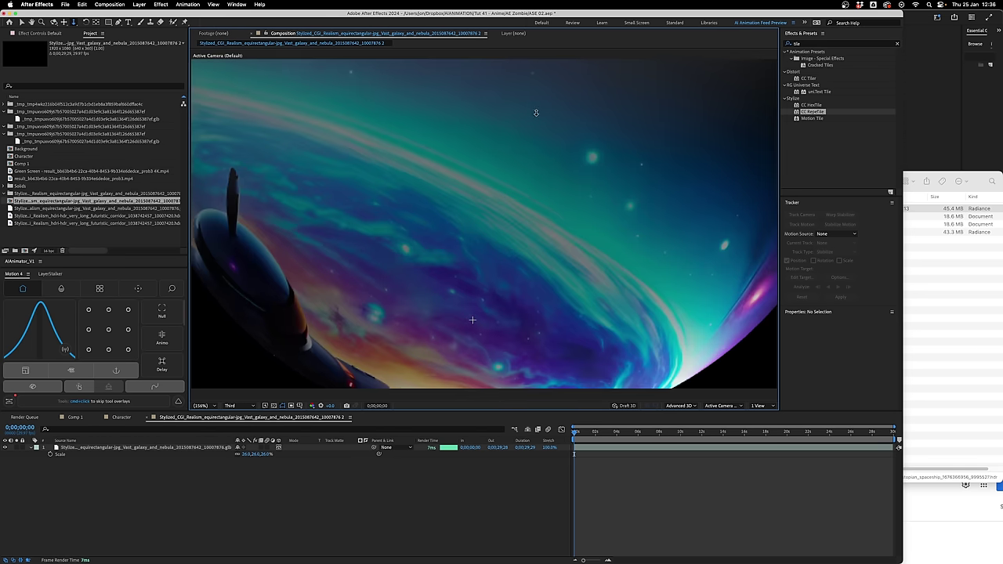
click(137, 450)
key(r)
mouse_move(243, 467)
mouse_down()
mouse_move(287, 464)
mouse_move(249, 462)
mouse_up()
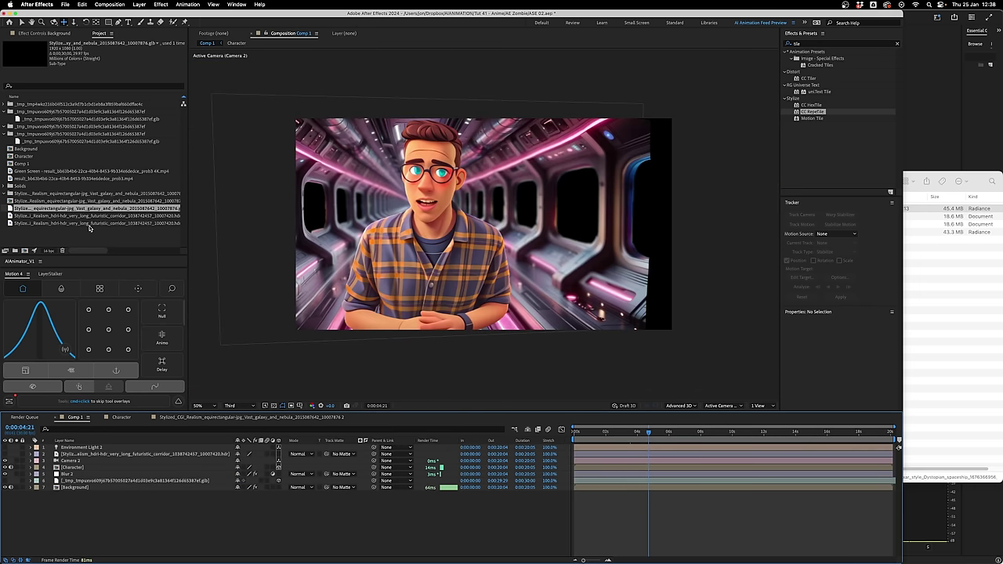
- Add the galaxy model to Comp 1, scale it to 1033%, and solo it to check
drag(77, 211, 123, 492)
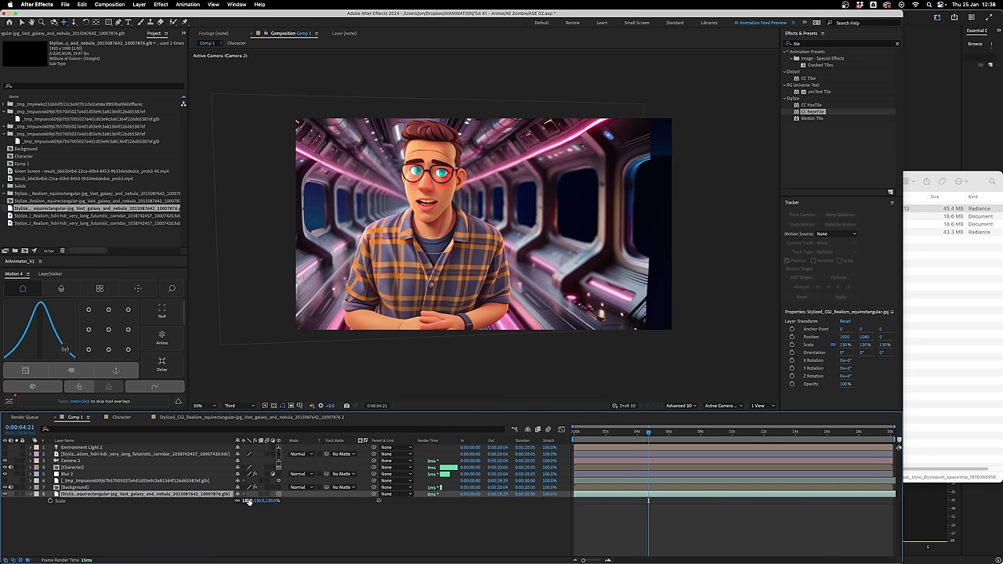
key(s)
drag(249, 500, 283, 500)
click(18, 494)
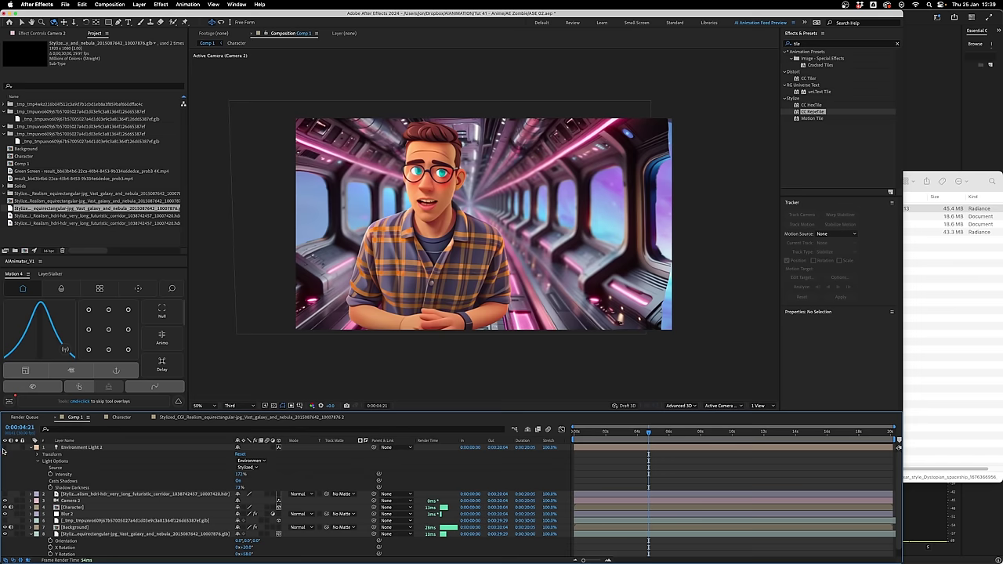
- Toggle Environment Light 2's visibility and move the playhead near the start
click(5, 449)
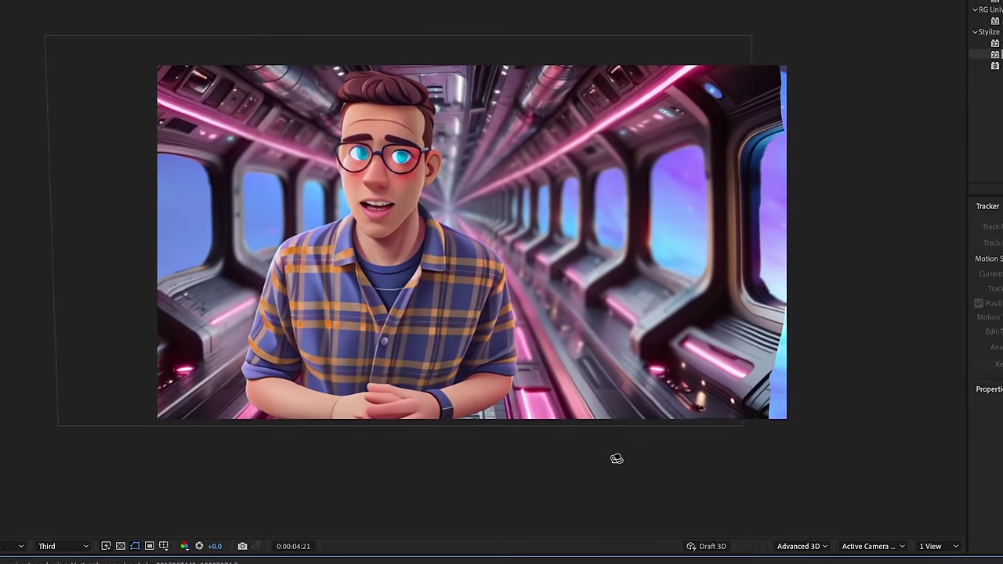
click(581, 434)
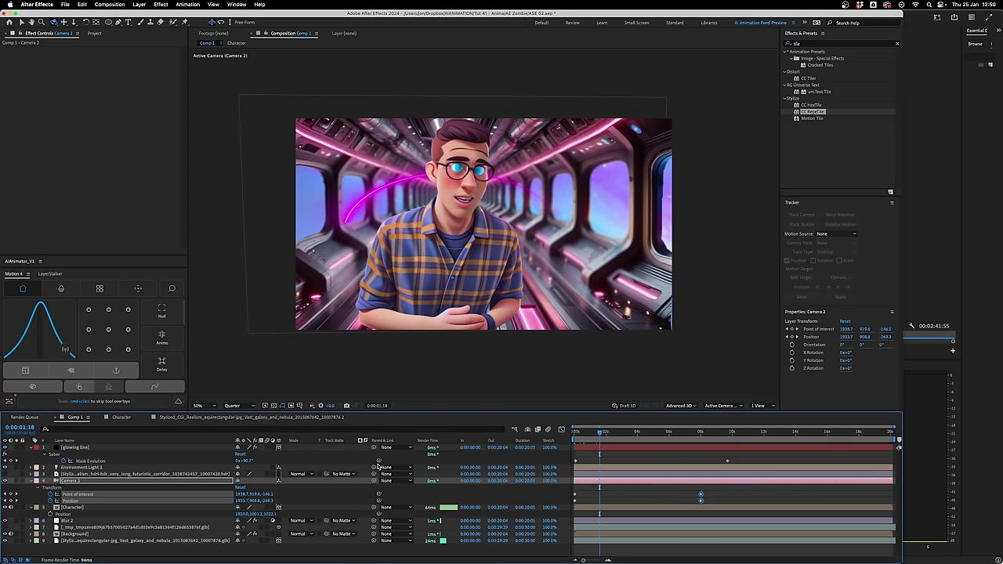